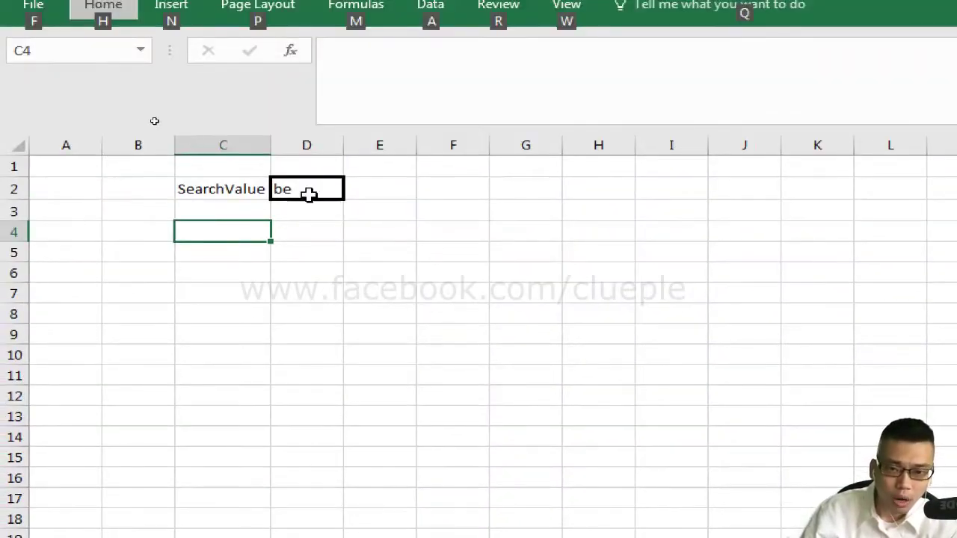
- Set the SearchValue cell D2 to "ar" and open its dropdown list of matching names
click(402, 212)
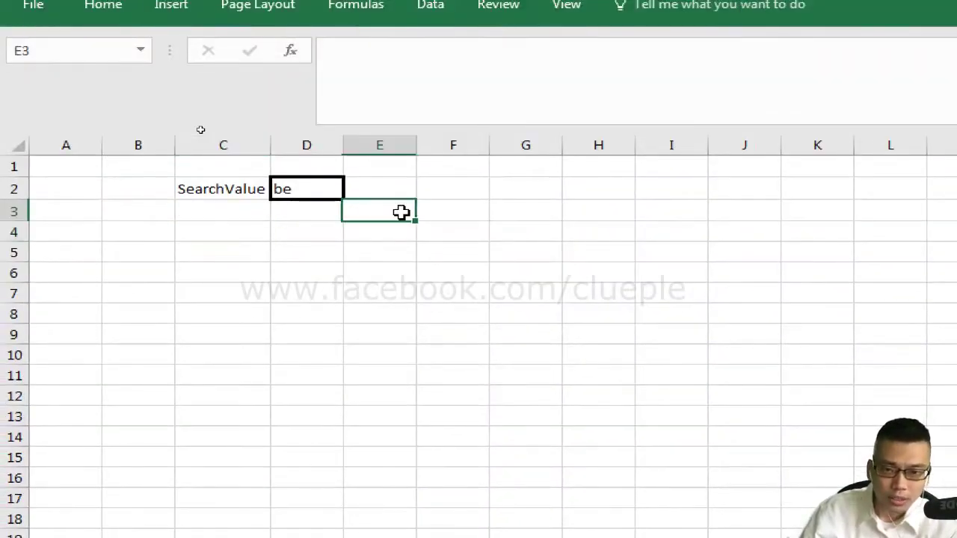
click(316, 196)
click(353, 191)
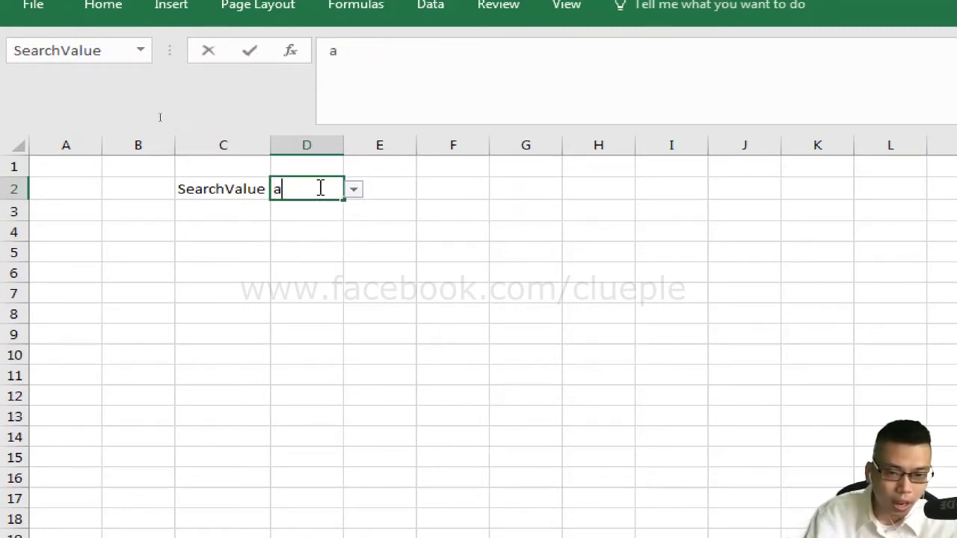
text(ar)
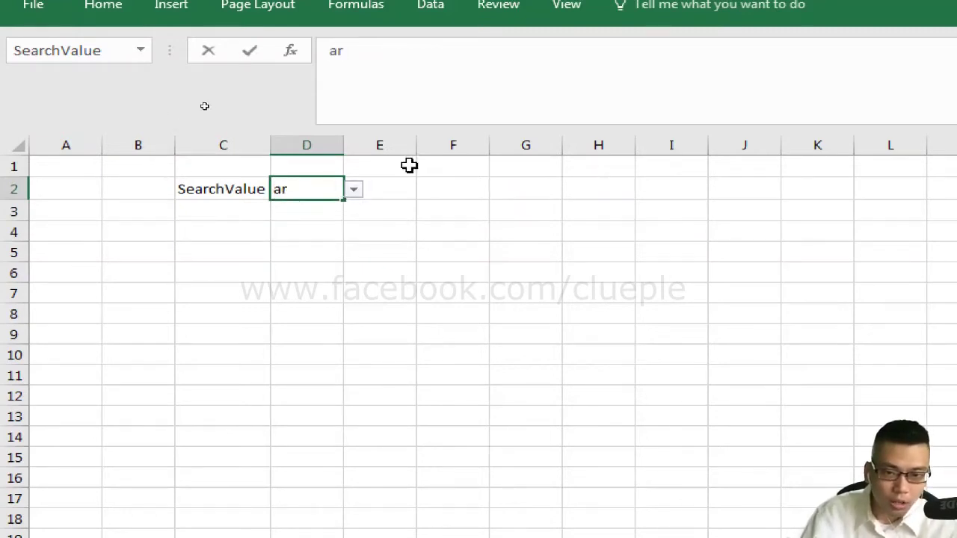
click(354, 192)
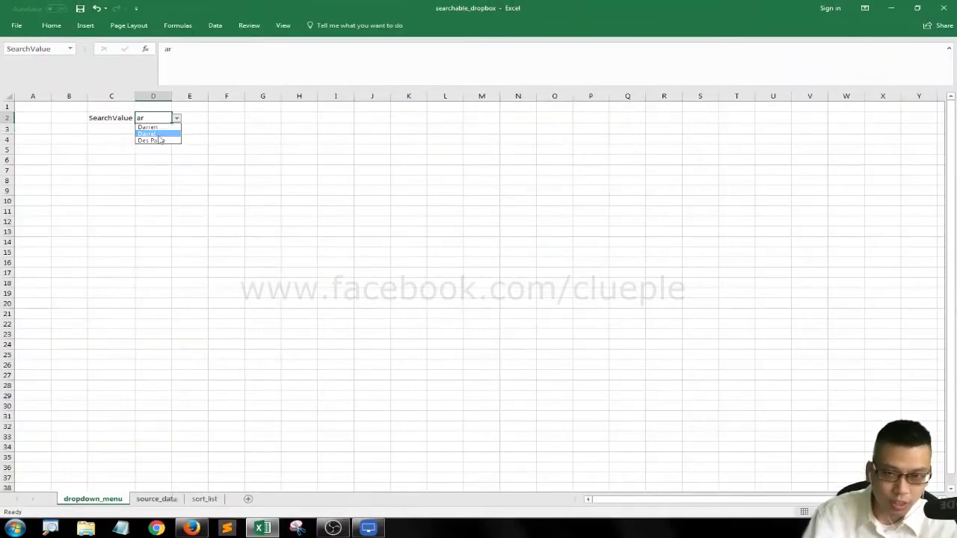
- Examine the student names in the Name column of the table on the source_data sheet
click(156, 499)
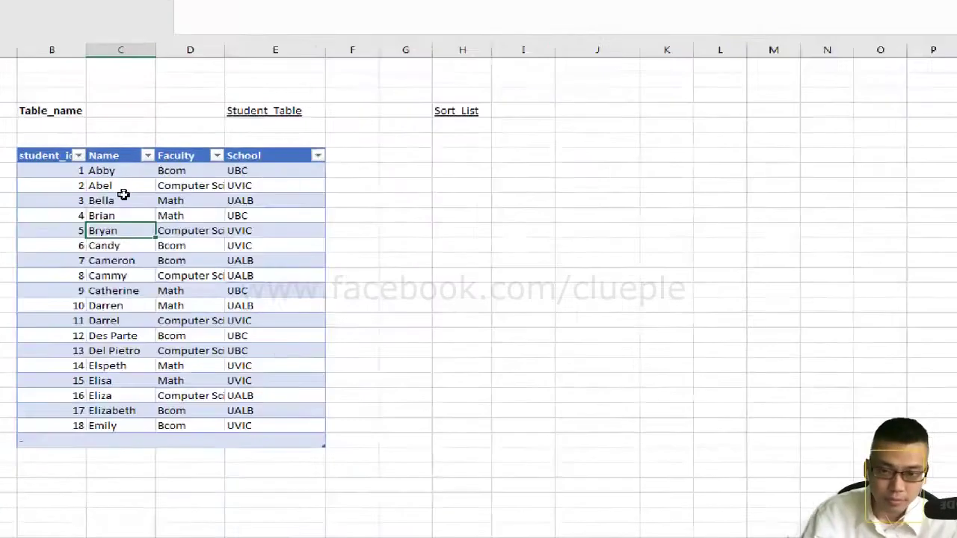
scroll(261, 290, down, 1)
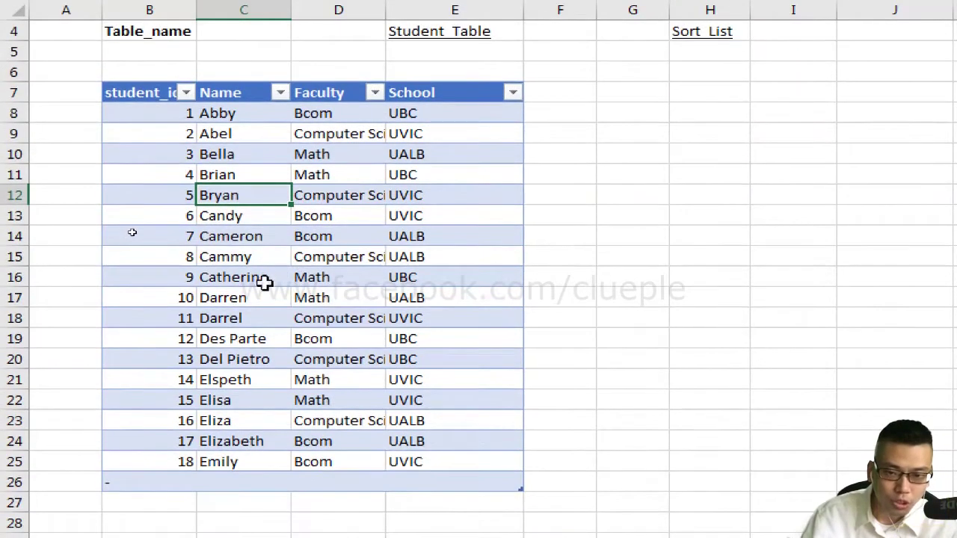
click(228, 234)
click(222, 216)
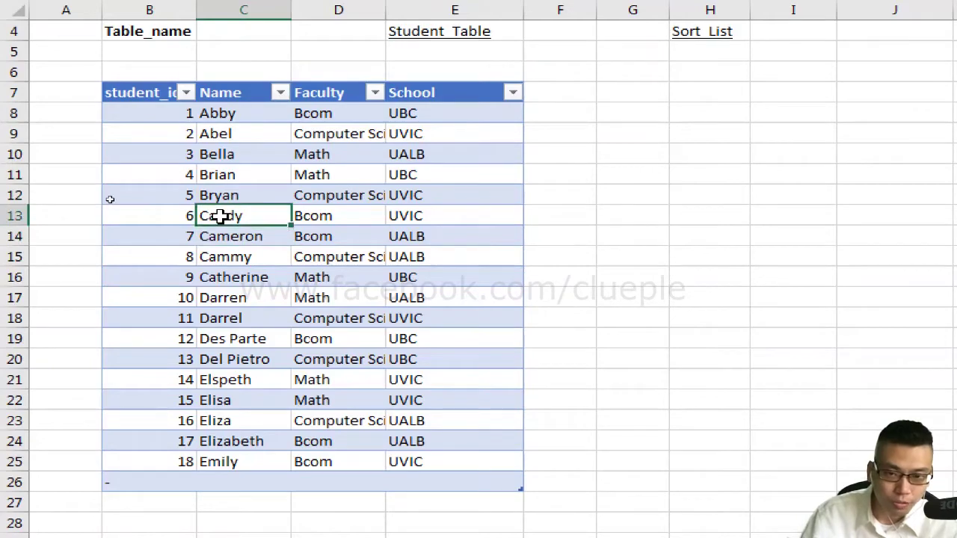
key(Down)
key(Down)
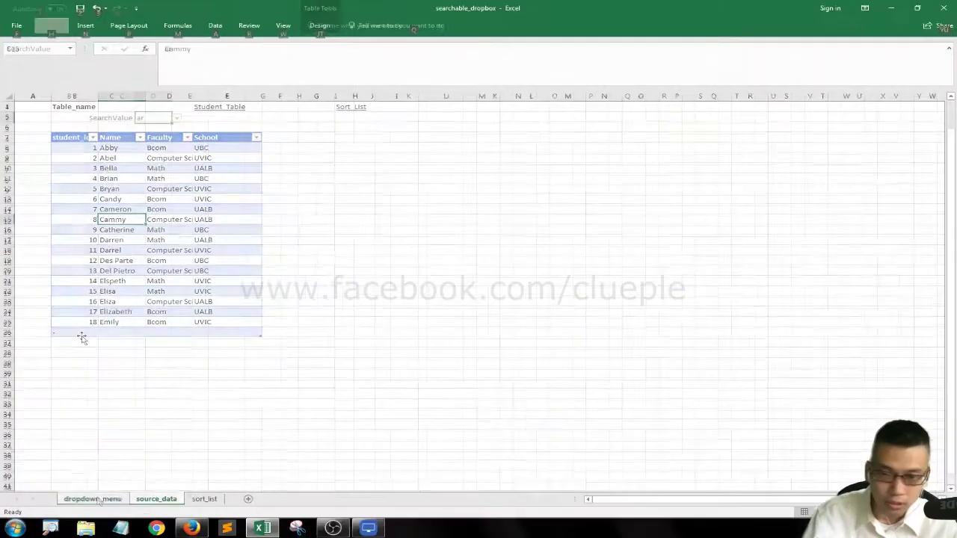
- On the dropdown_menu sheet, set the SearchValue cell D2 to "ca" and open its dropdown list
click(93, 498)
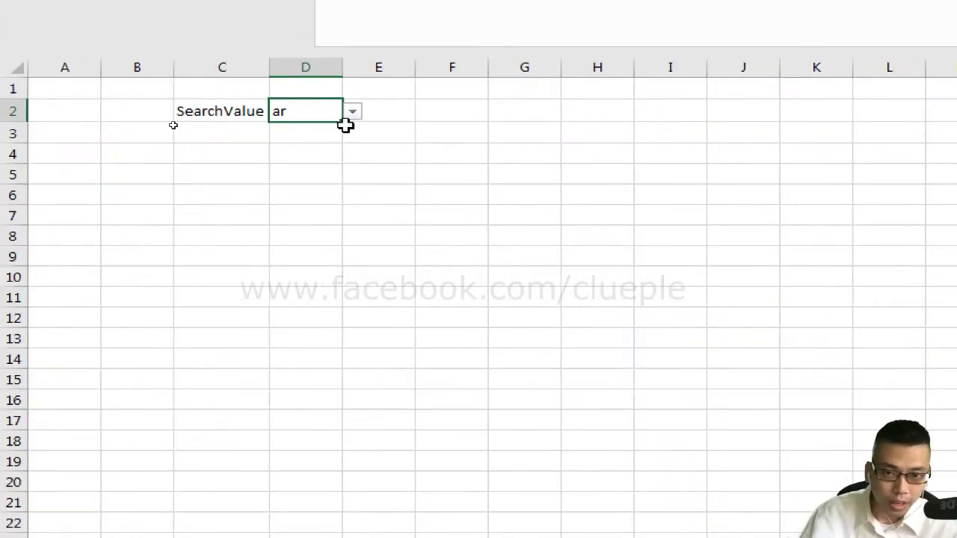
double_click(320, 113)
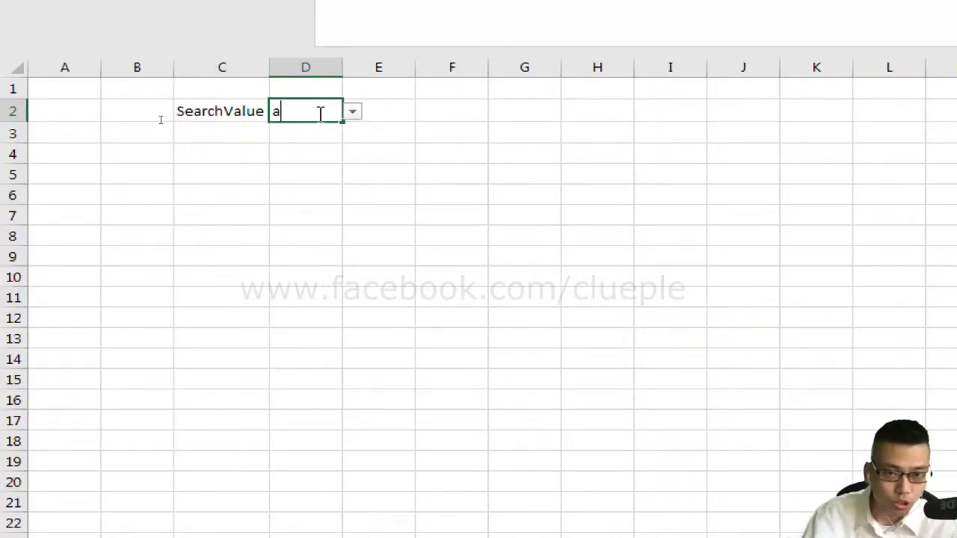
text(ca)
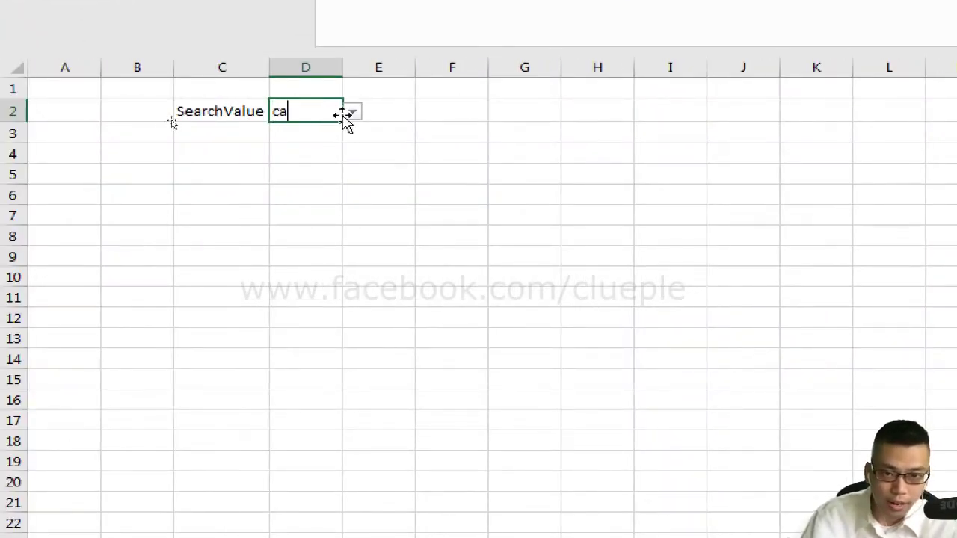
click(352, 112)
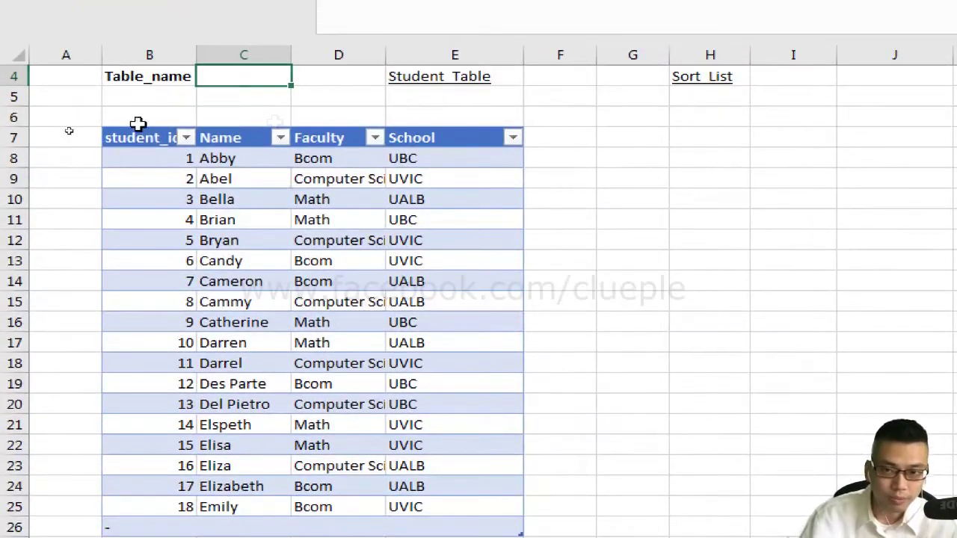
- On the source_data sheet, check in the Name Manager which range the student_table name refers to
key(Down)
key(Down)
key(Down)
key(Down)
key(Down)
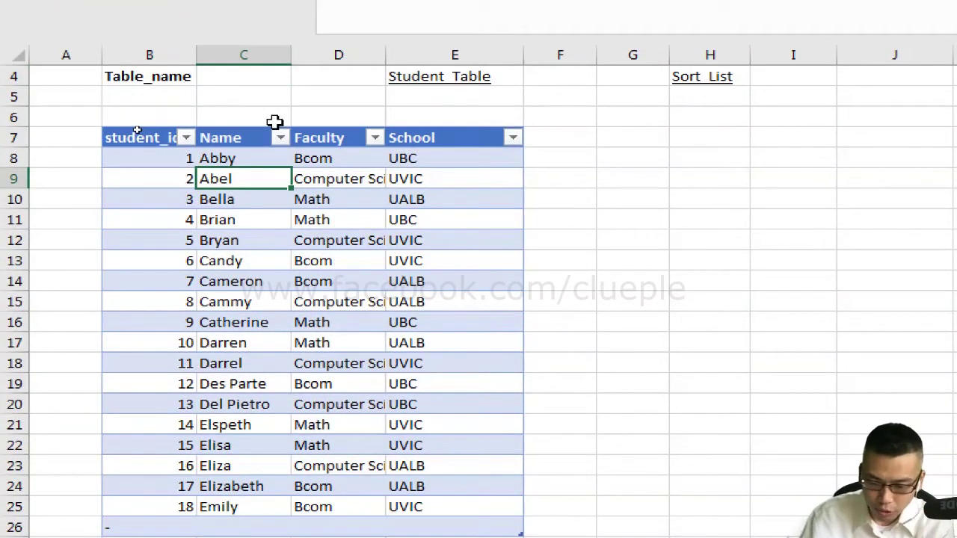
key(ctrl+F3)
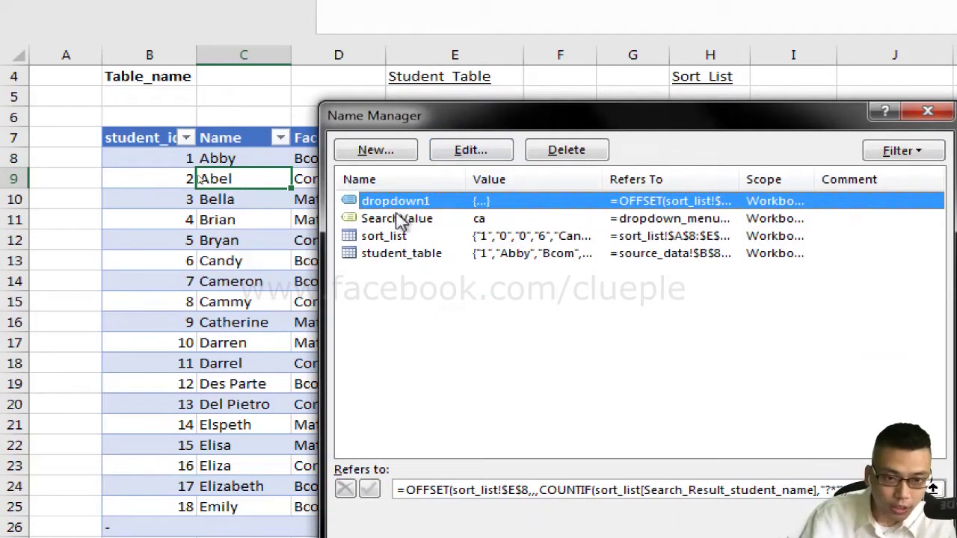
click(420, 252)
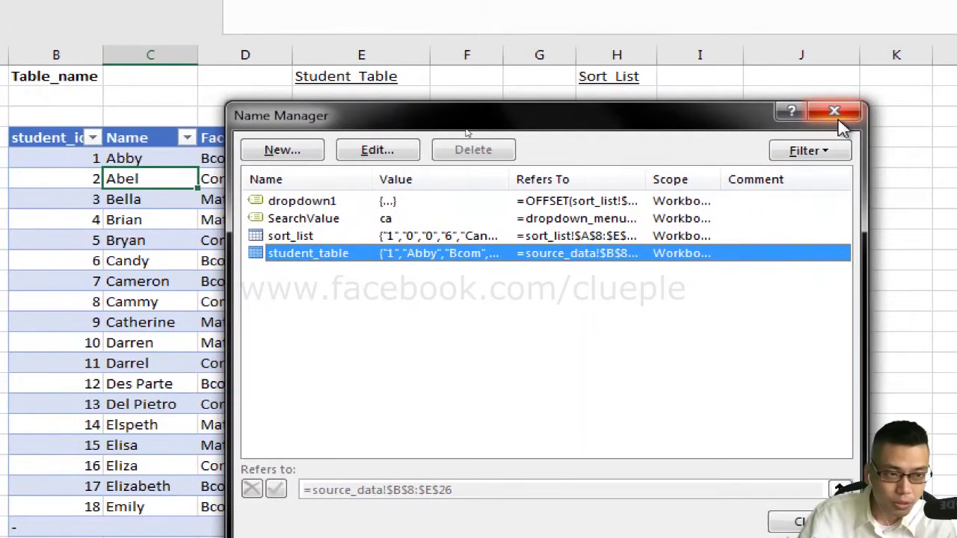
click(838, 113)
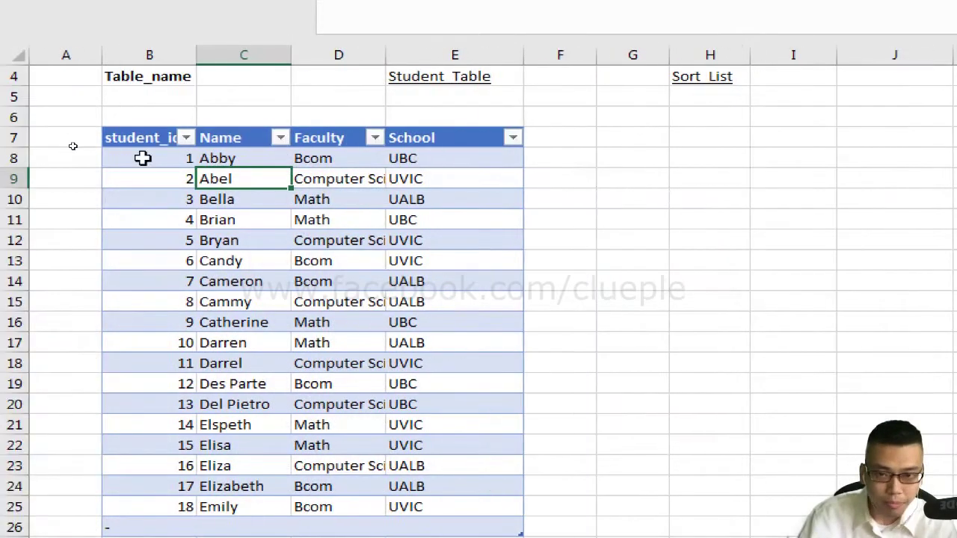
- Autofit the width of column B so the student_id header fits
click(160, 135)
double_click(197, 60)
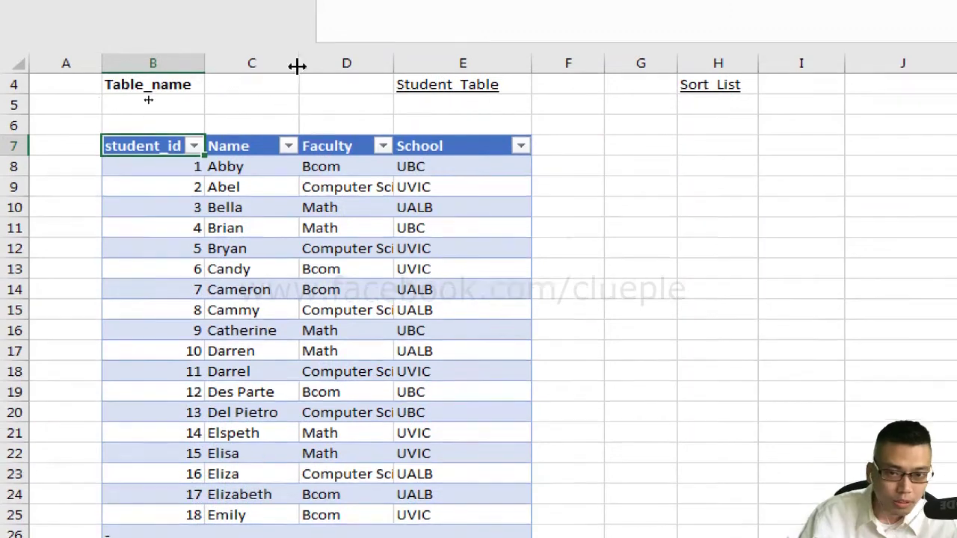
key(Down)
key(Up)
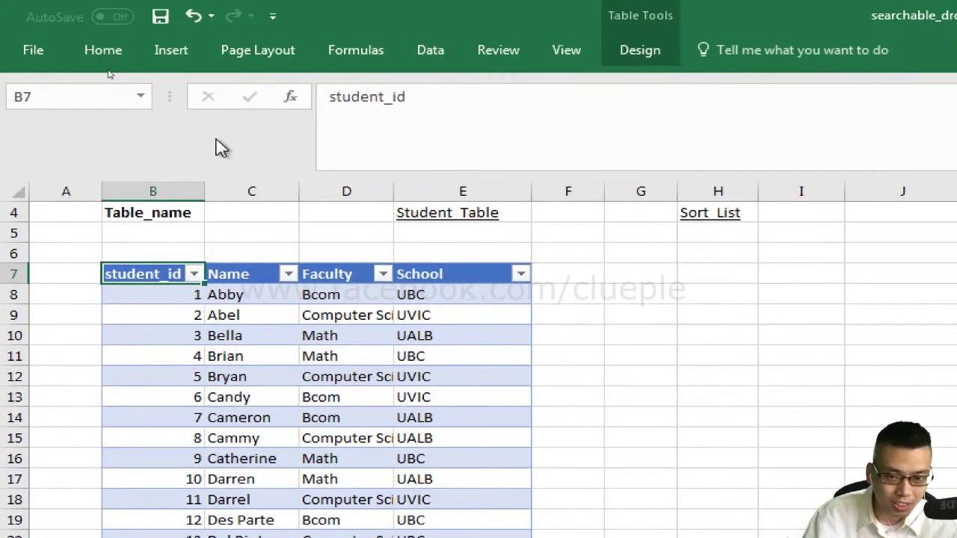
- Examine the student_id formula and the Name, Faculty and School columns of the student table
key(Down)
key(shift+Down)
key(shift+Down)
key(shift+Down)
key(shift+Down)
key(shift+Down)
key(shift+Down)
key(shift+Down)
key(shift+Down)
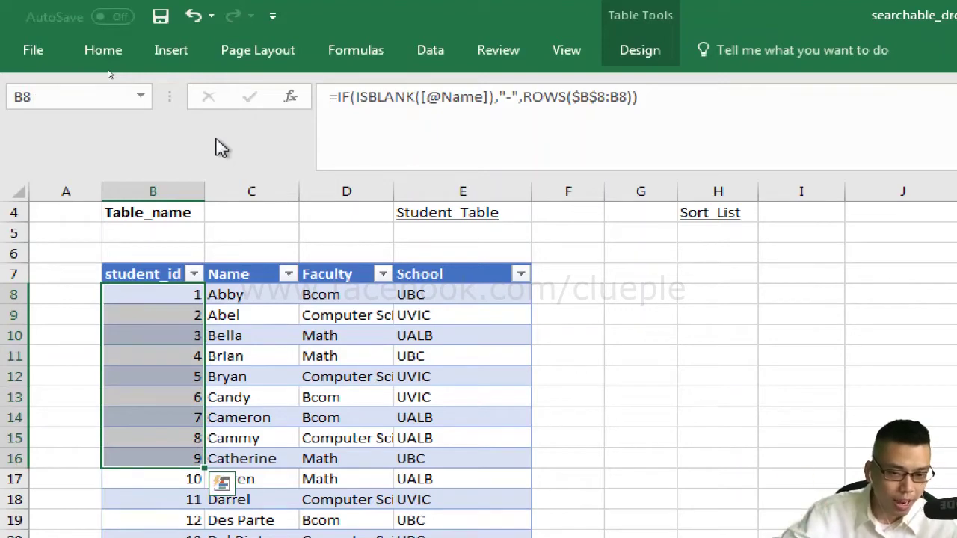
key(Right)
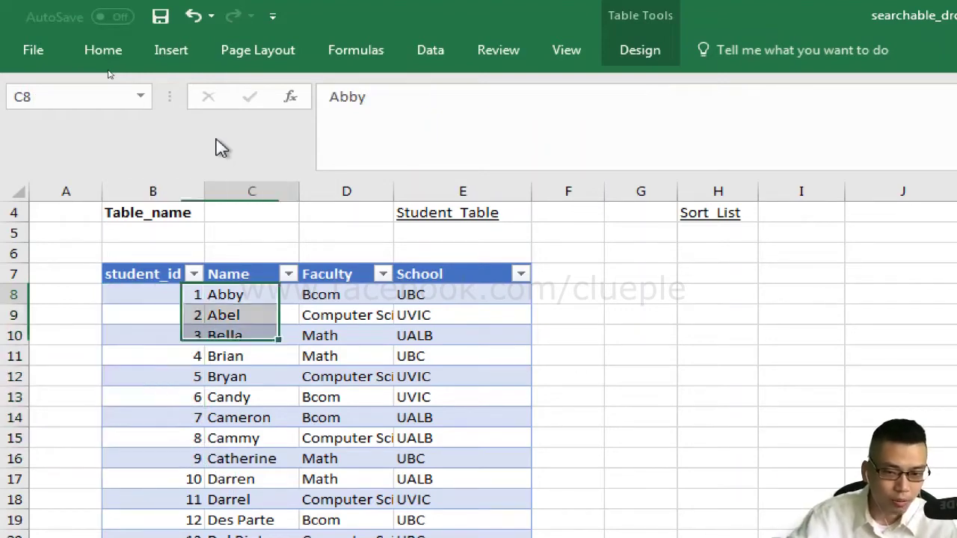
key(Right)
key(Right)
key(ctrl+Left)
key(ctrl+shift+Down)
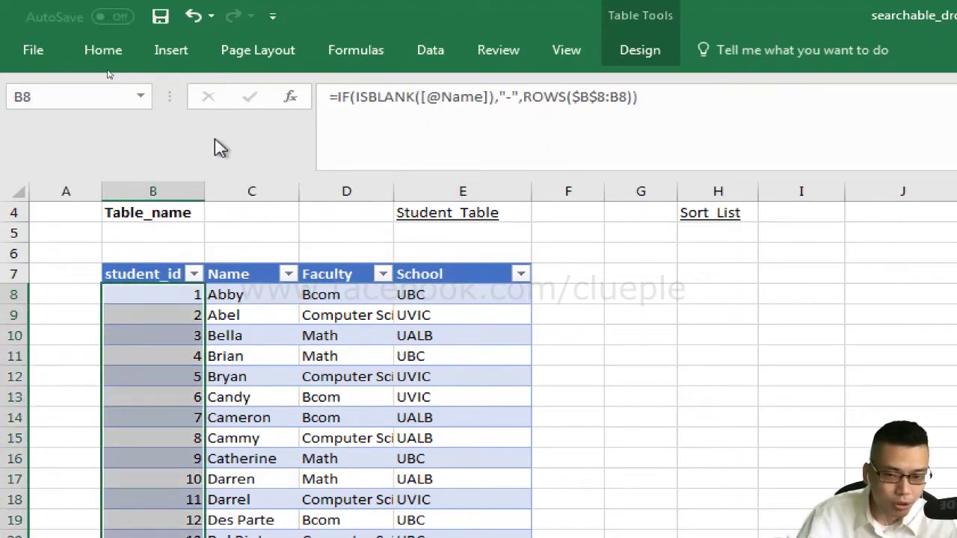
key(Right)
key(Right)
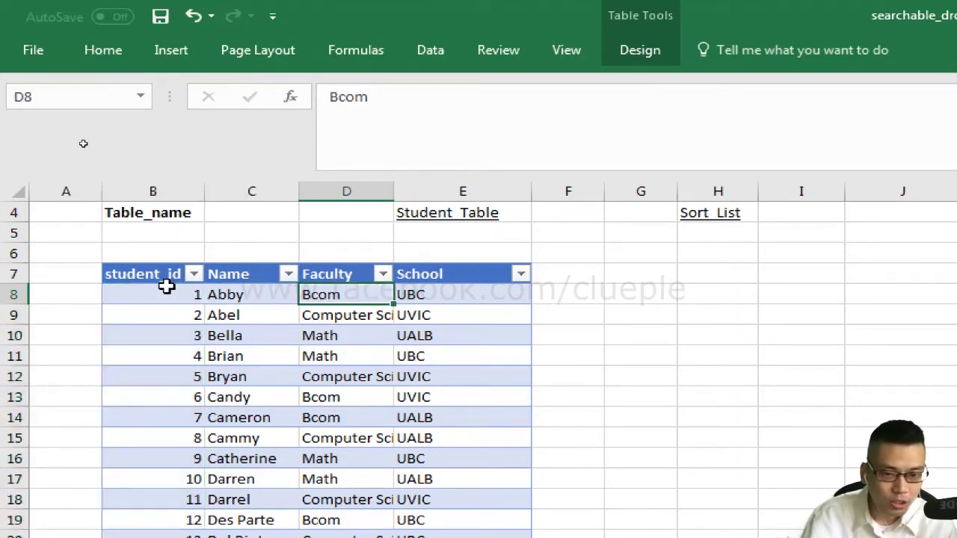
key(shift+Down)
key(shift+Down)
key(shift+Down)
key(shift+Down)
key(shift+Right)
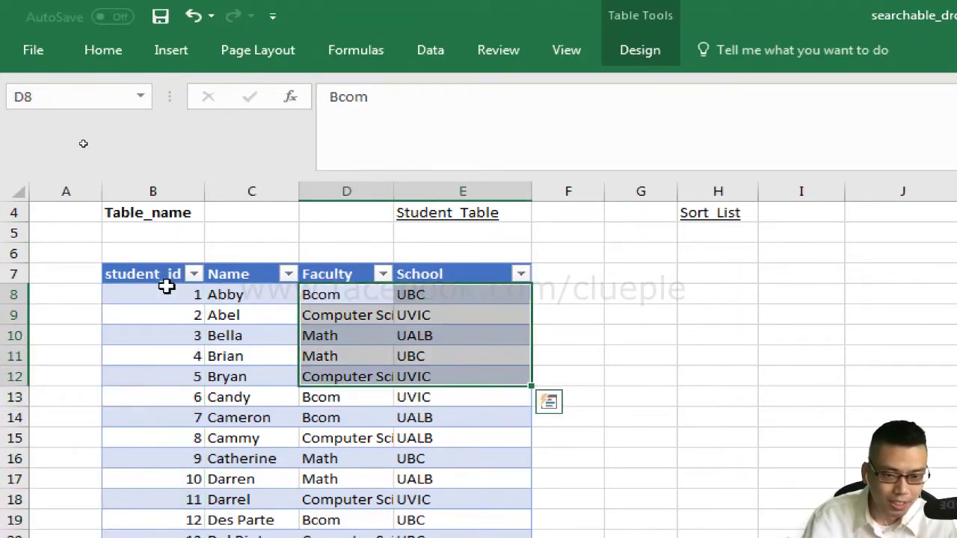
key(Left)
key(Left)
key(Right)
key(Up)
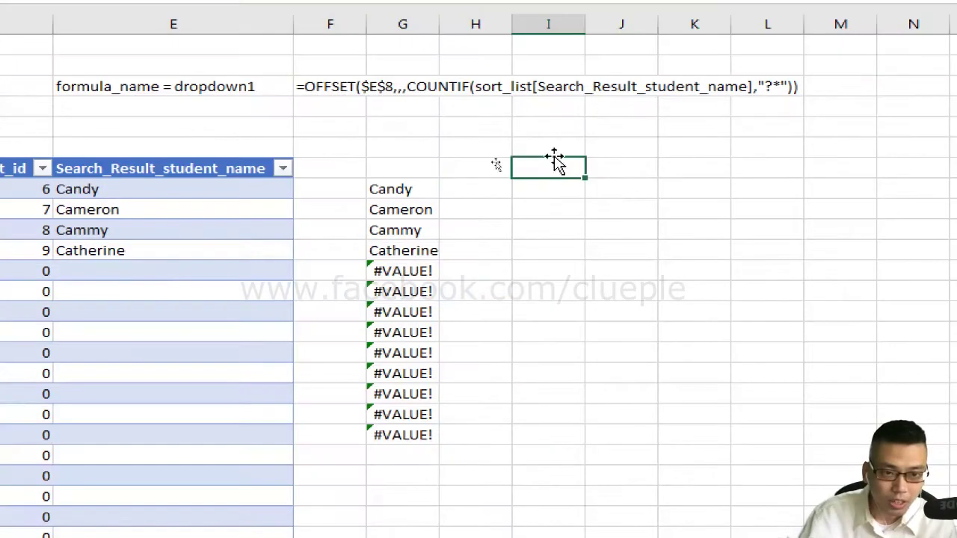
- On the sort_list sheet, enter the headers student_id, contain, search_id and search_result in I7:L7, autofitting column I
click(429, 128)
text(student)
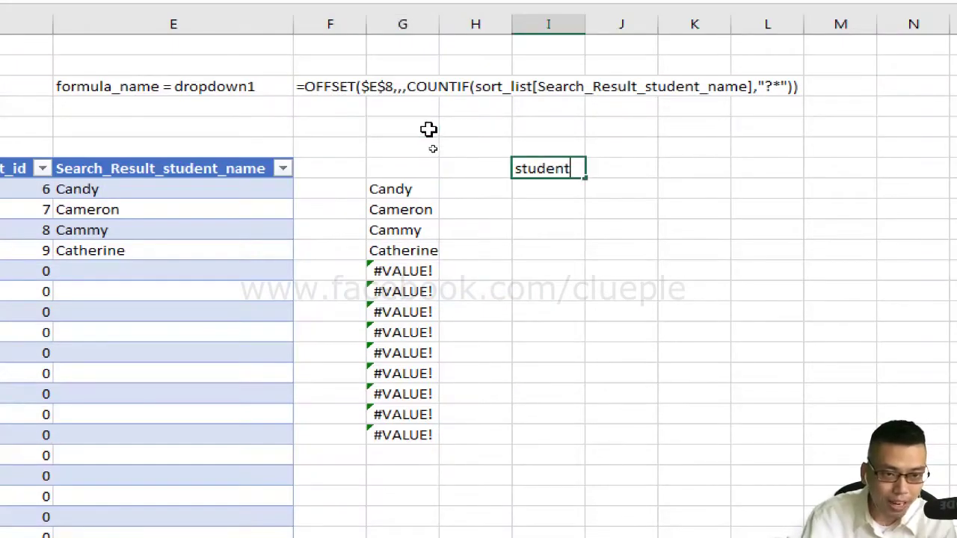
text(_id)
key(Tab)
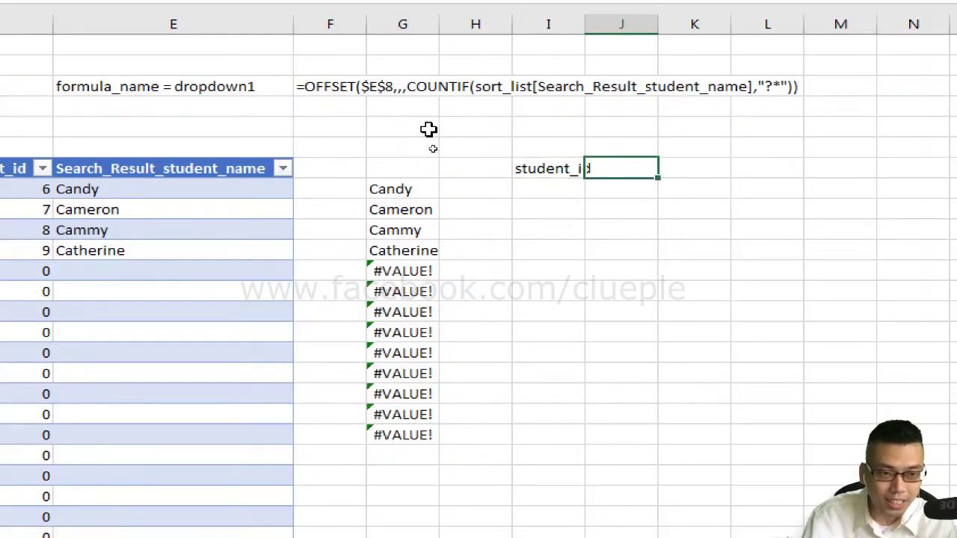
double_click(585, 22)
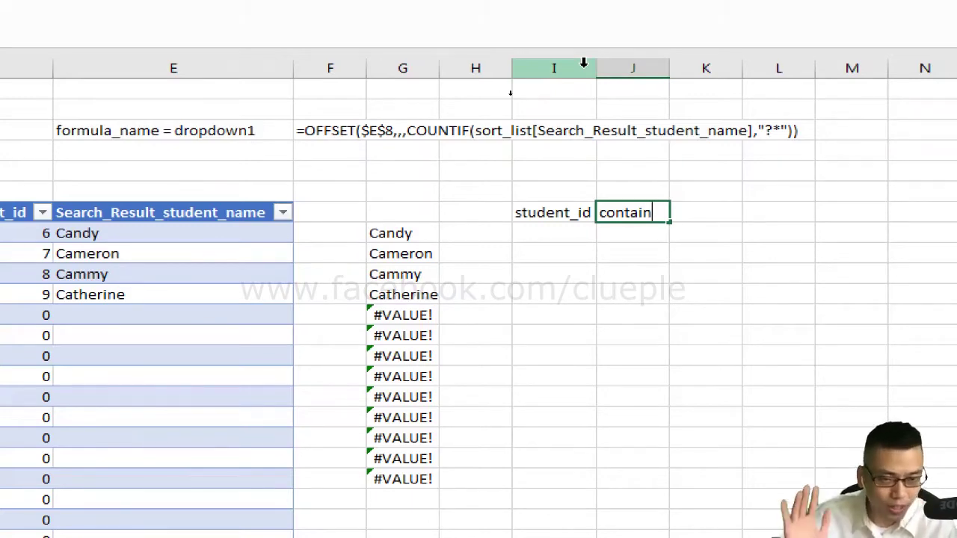
key(Tab)
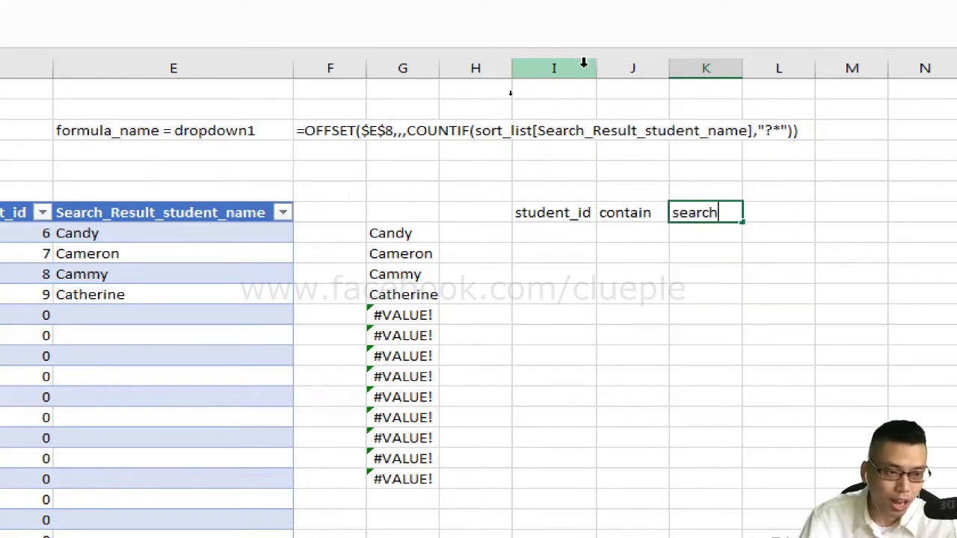
text(search_id)
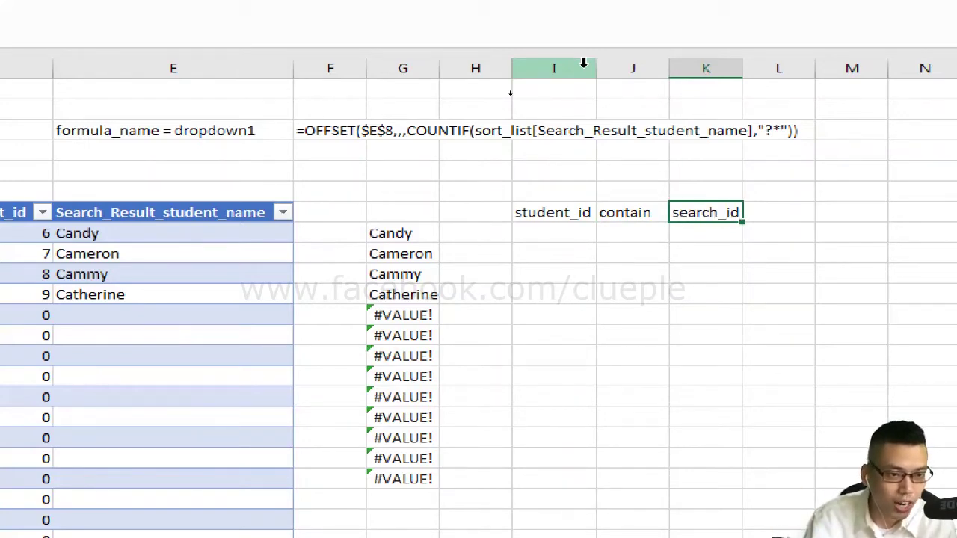
click(779, 210)
text(search_result)
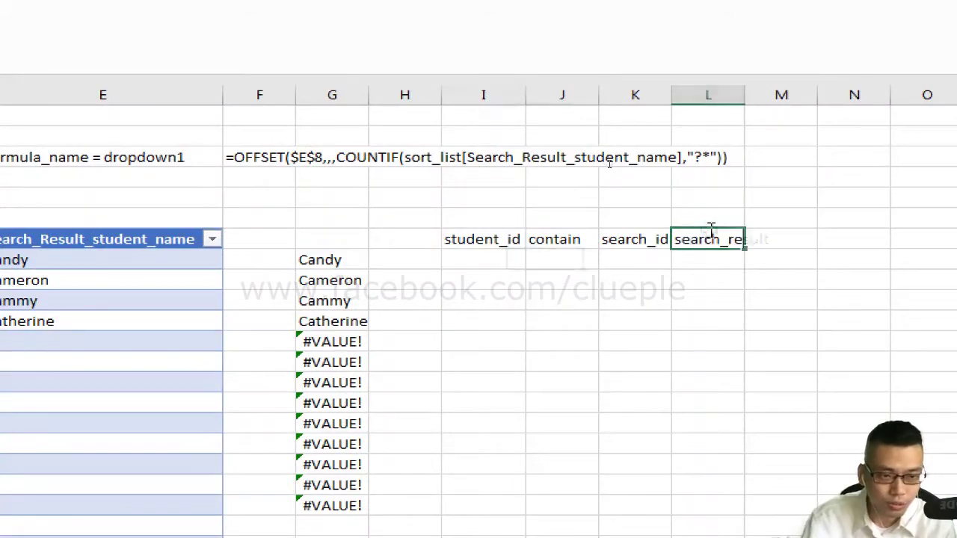
key(ctrl+Return)
- Convert the range I7:L26 into a table, using its first row as headers
key(ctrl+Left)
key(shift+Right)
key(shift+Right)
key(shift+Right)
key(shift+Down)
key(shift+Down)
key(shift+Down)
key(shift+Down)
key(shift+Down)
key(shift+Down)
key(shift+Down)
key(shift+Down)
key(shift+Down)
key(shift+Down)
key(shift+Down)
key(shift+Down)
key(shift+Down)
key(shift+Down)
key(shift+Down)
key(shift+Down)
key(shift+Down)
key(shift+Down)
key(shift+Down)
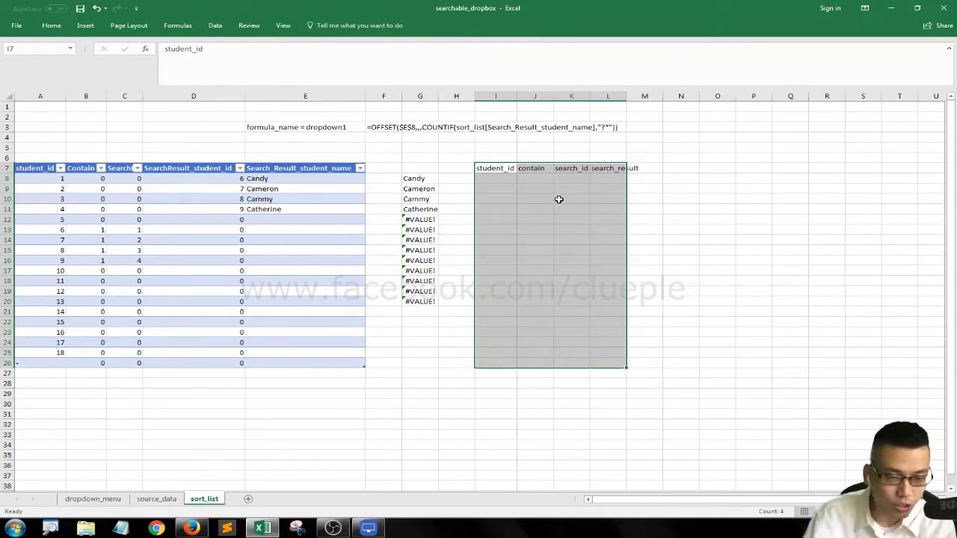
key(ctrl+t)
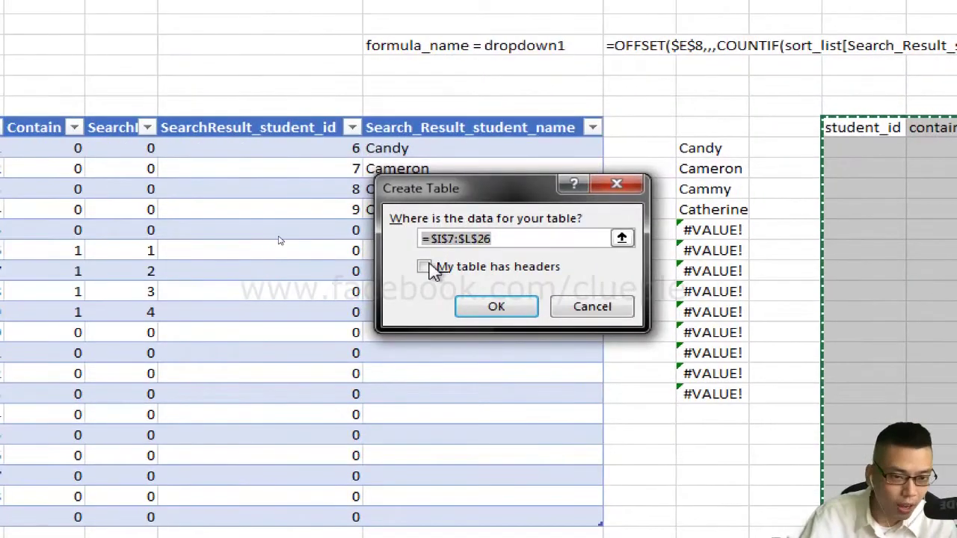
click(424, 267)
click(498, 306)
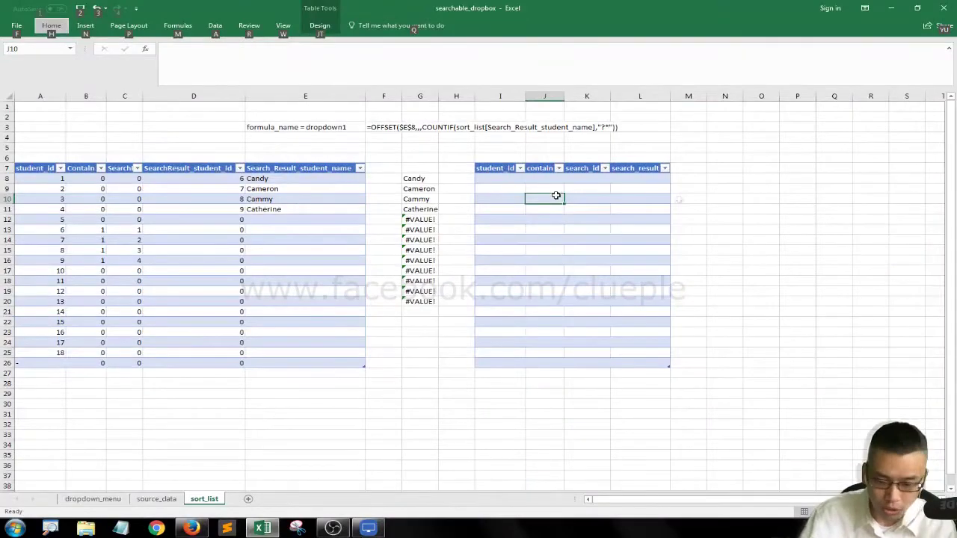
- Rename the new table covering I8:L26 from Table3 to sort_list_2 in the Name Manager
click(720, 207)
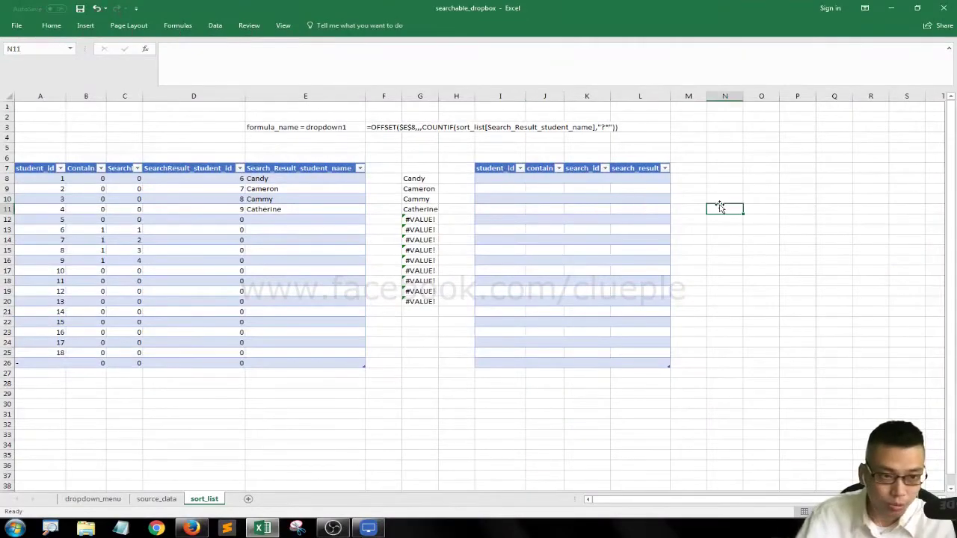
key(ctrl+F3)
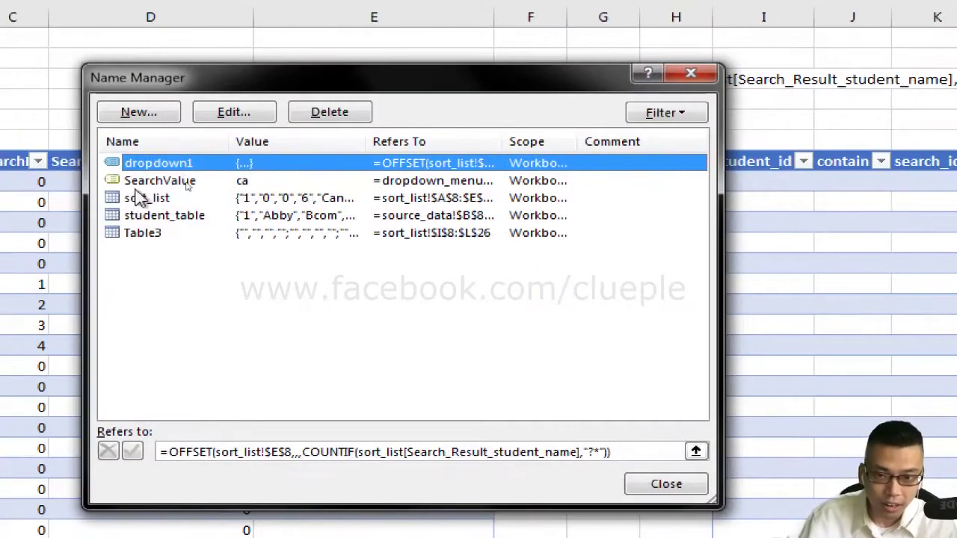
click(189, 204)
click(234, 112)
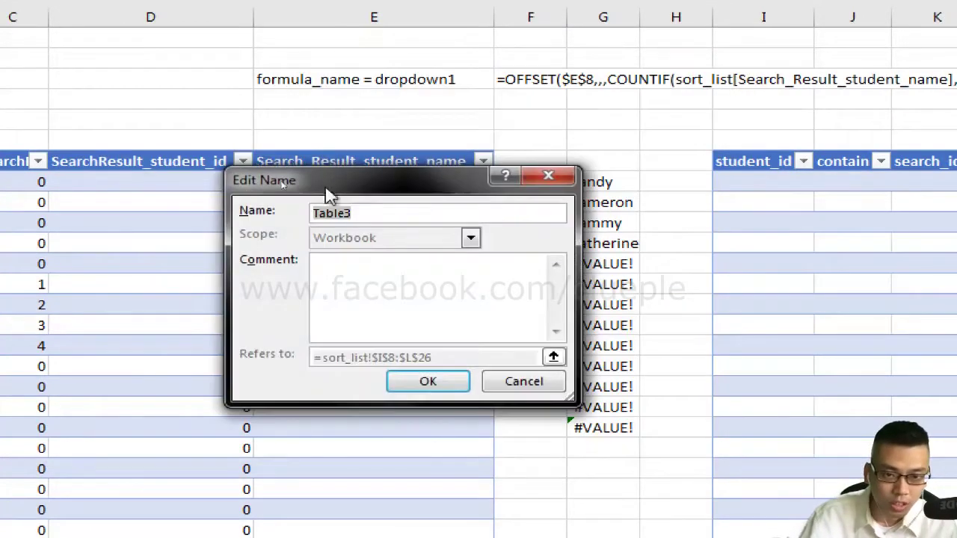
text(sort)
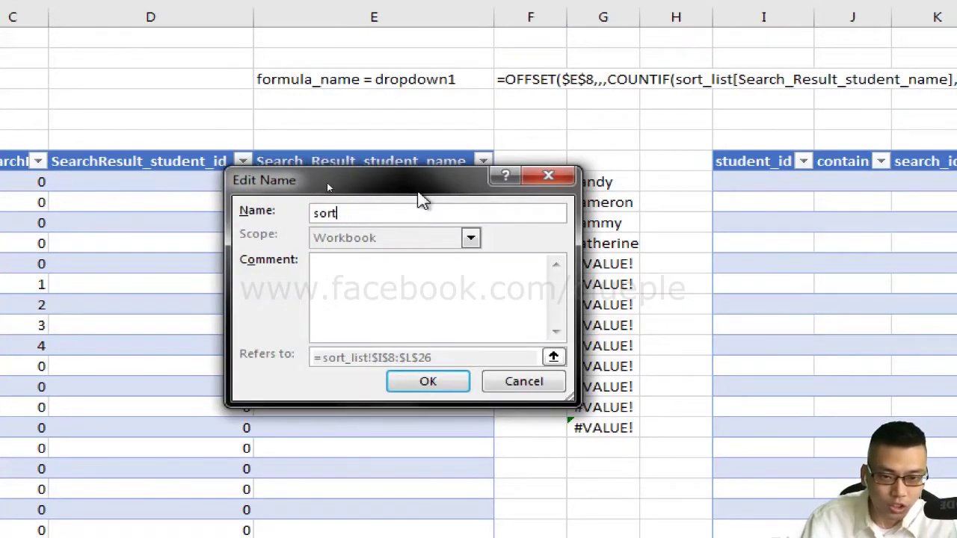
text(_list_)
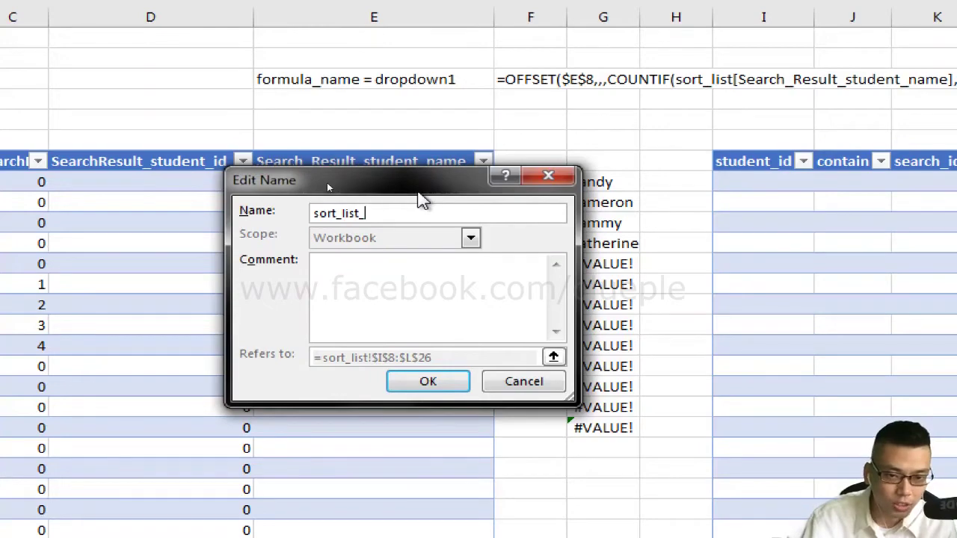
text(2)
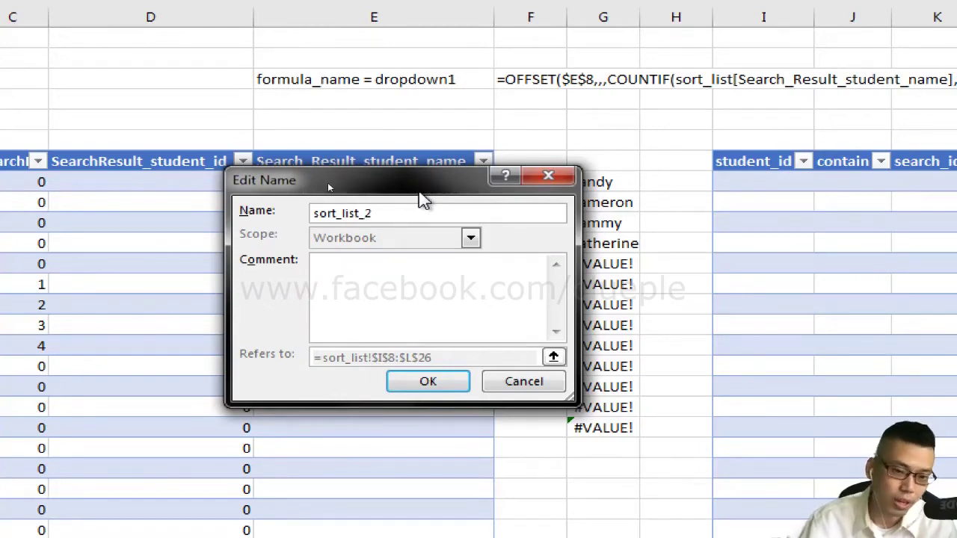
click(406, 390)
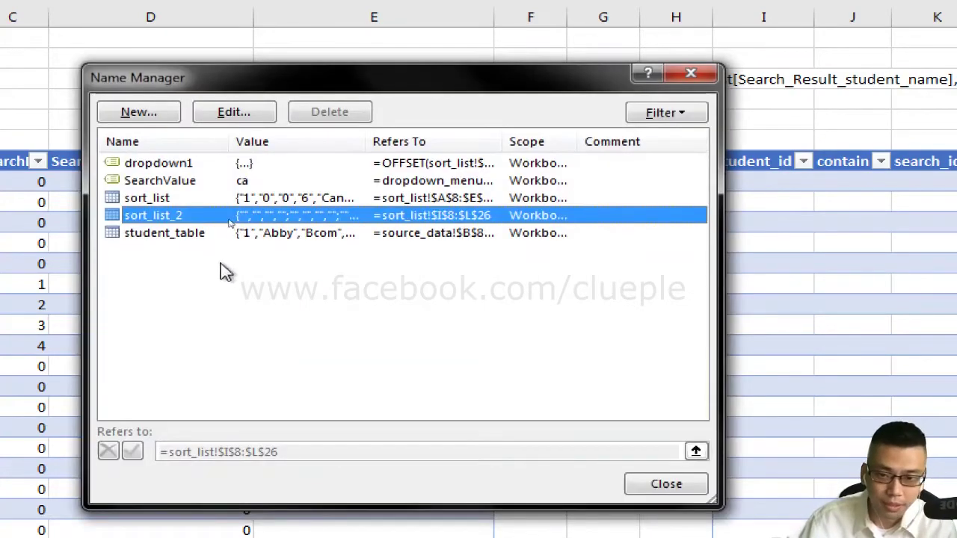
click(160, 200)
click(160, 216)
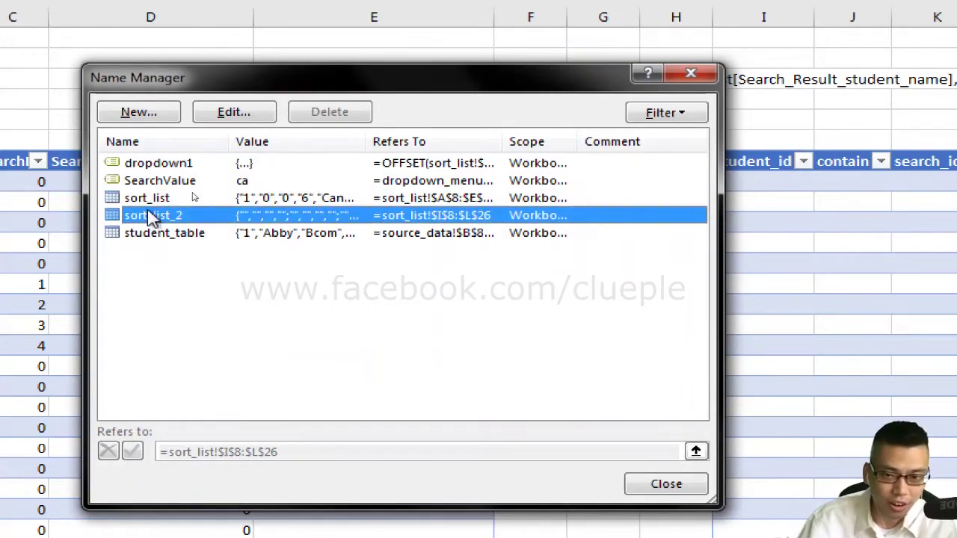
click(642, 475)
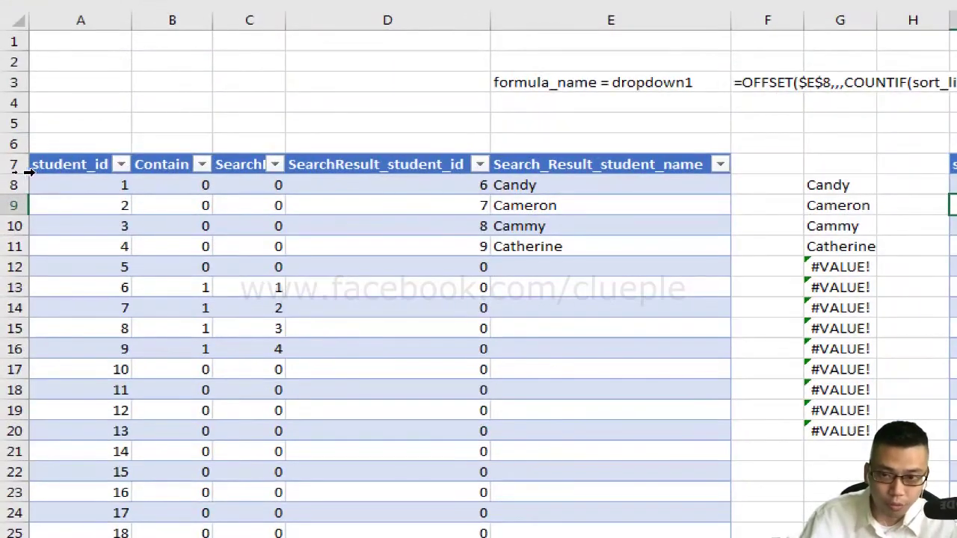
- Compare the row 7 table headers on the sort_list and source_data sheets to check that the tables start on the same row
click(17, 163)
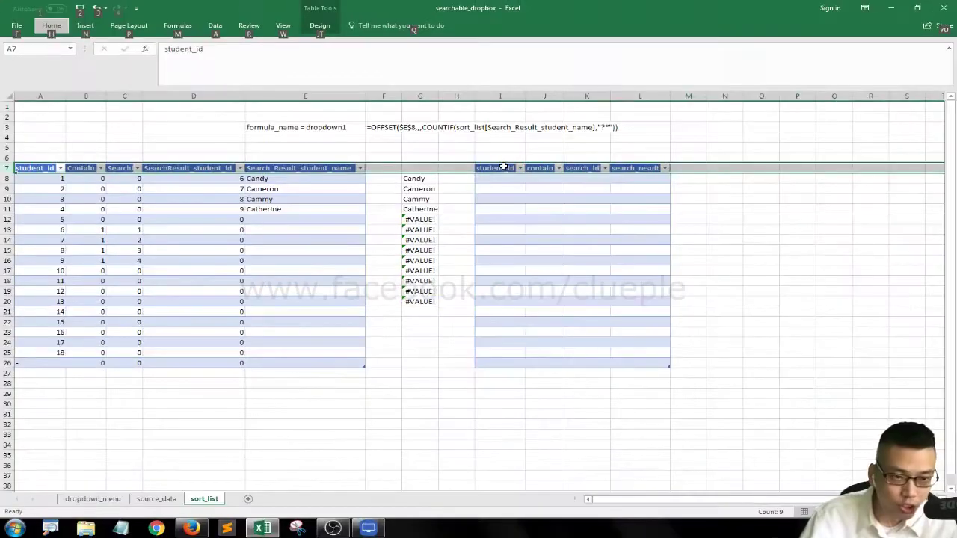
click(87, 498)
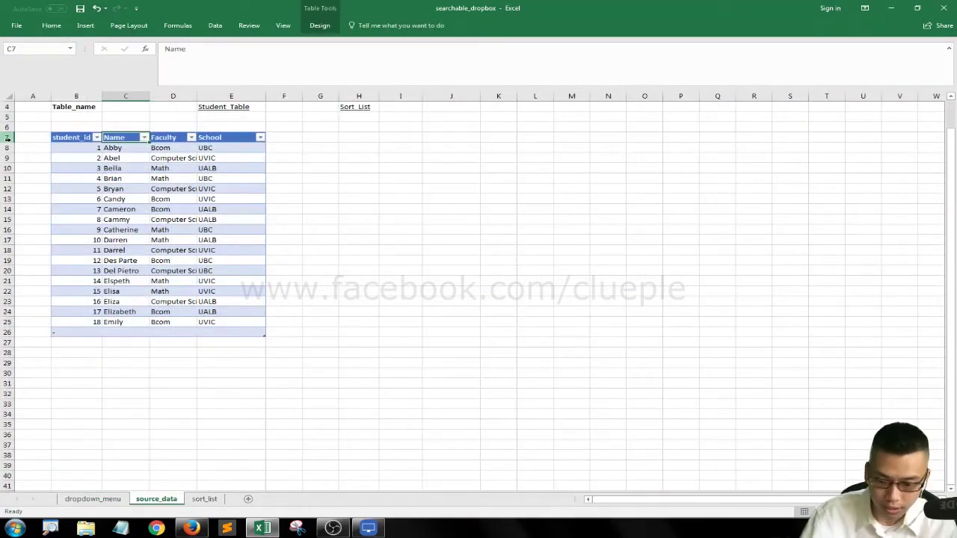
click(7, 138)
scroll(15, 97, up, 1)
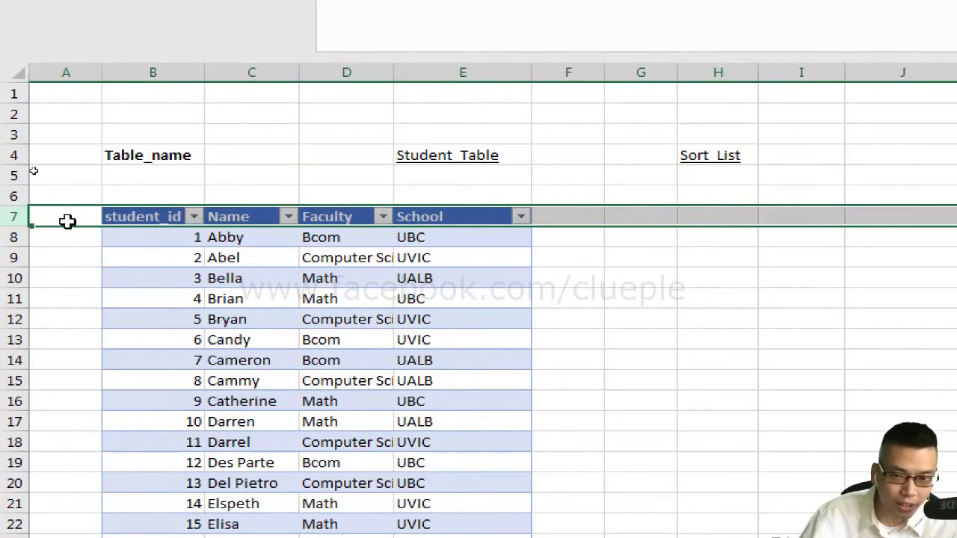
click(352, 256)
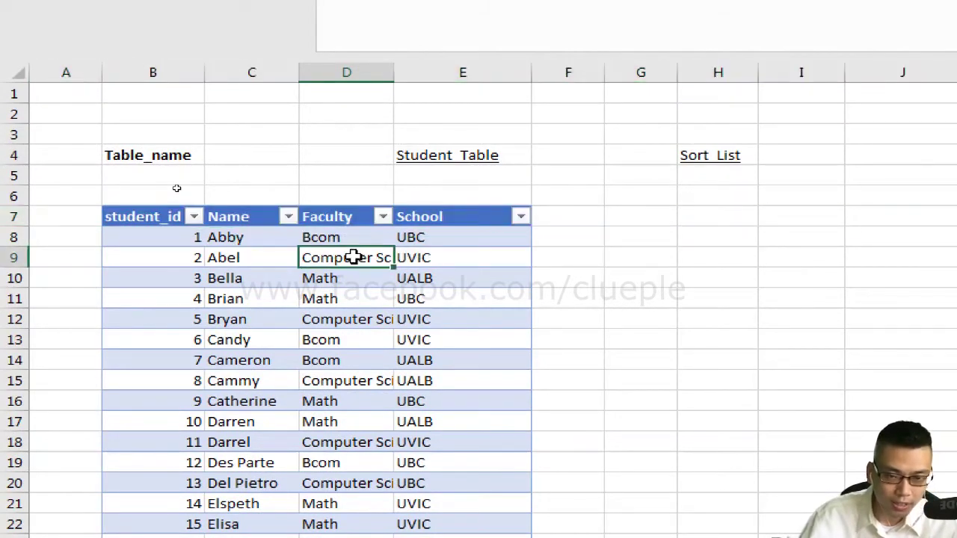
key(alt)
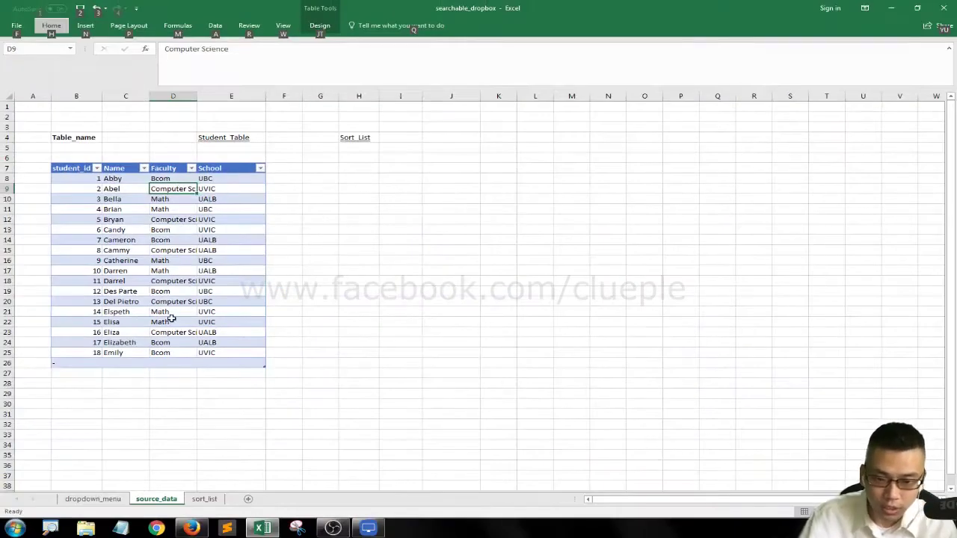
click(204, 499)
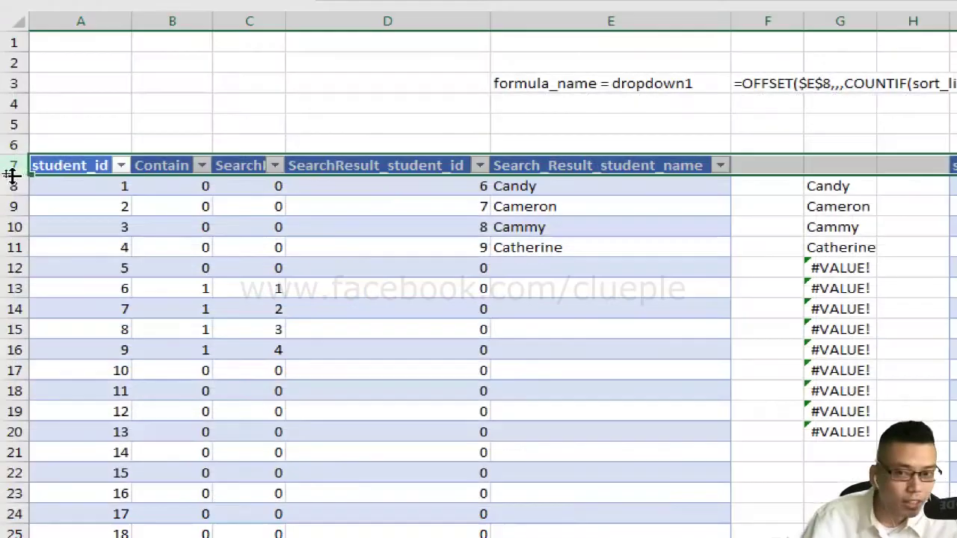
click(608, 124)
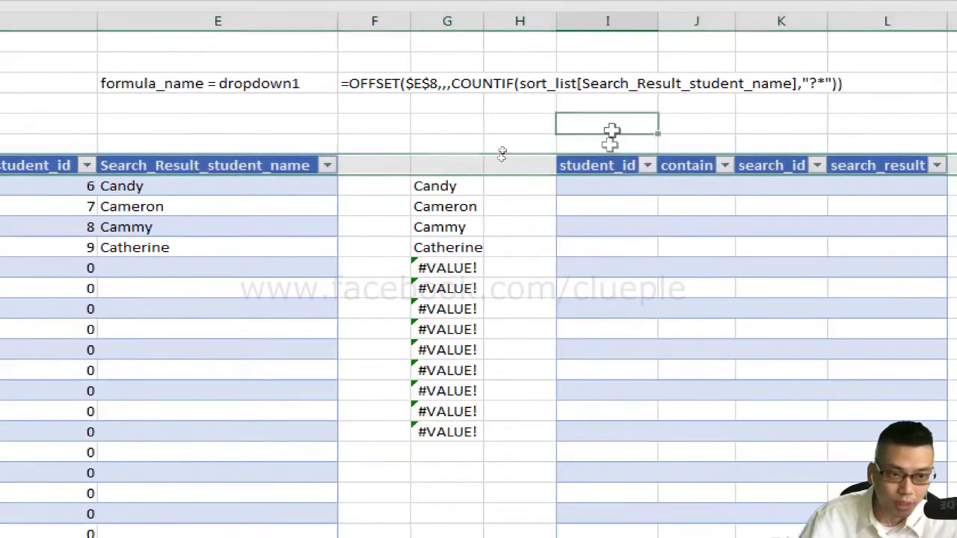
- Fill the student_id column of sort_list_2 with row numbers by entering =ROWS($I$8:I8) in I8
click(609, 155)
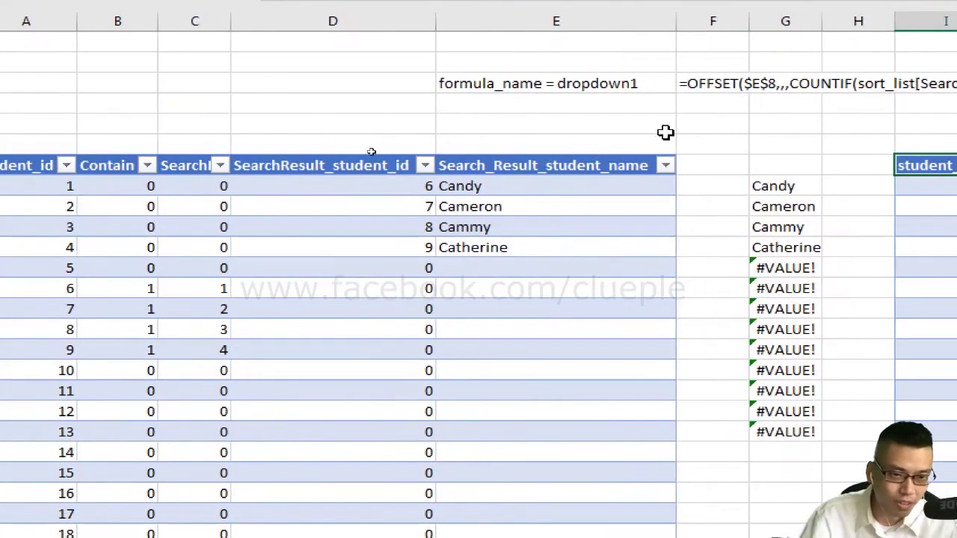
key(Down)
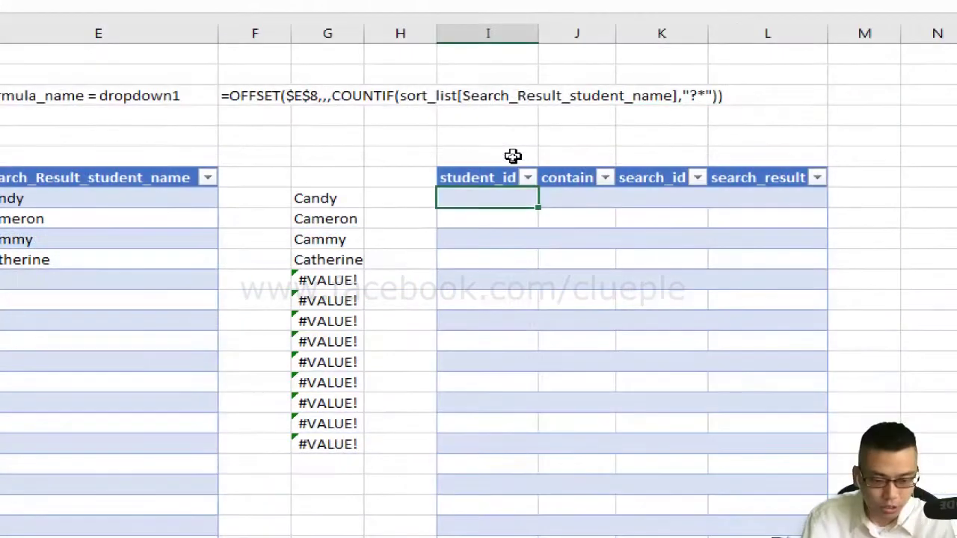
text(=rows)
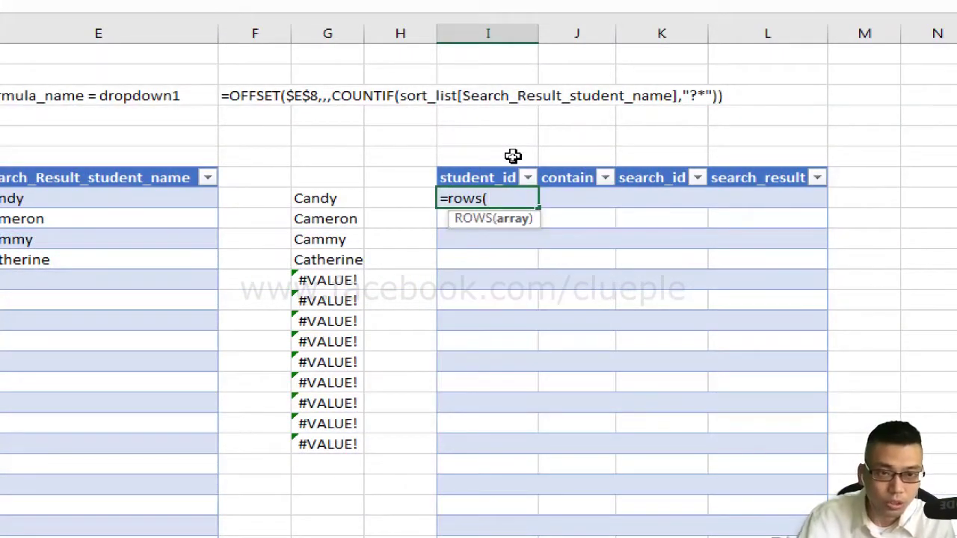
text((i8)
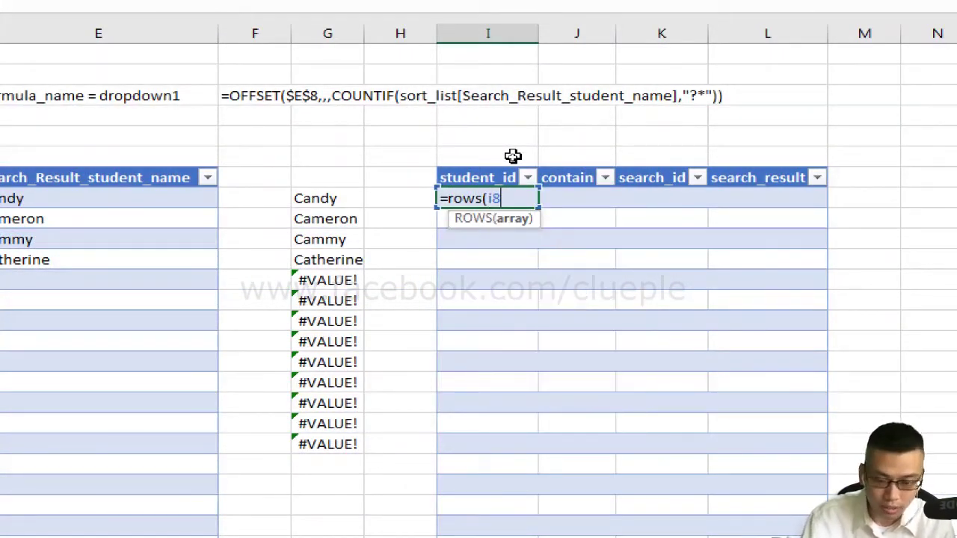
key(F4)
text(:i8))
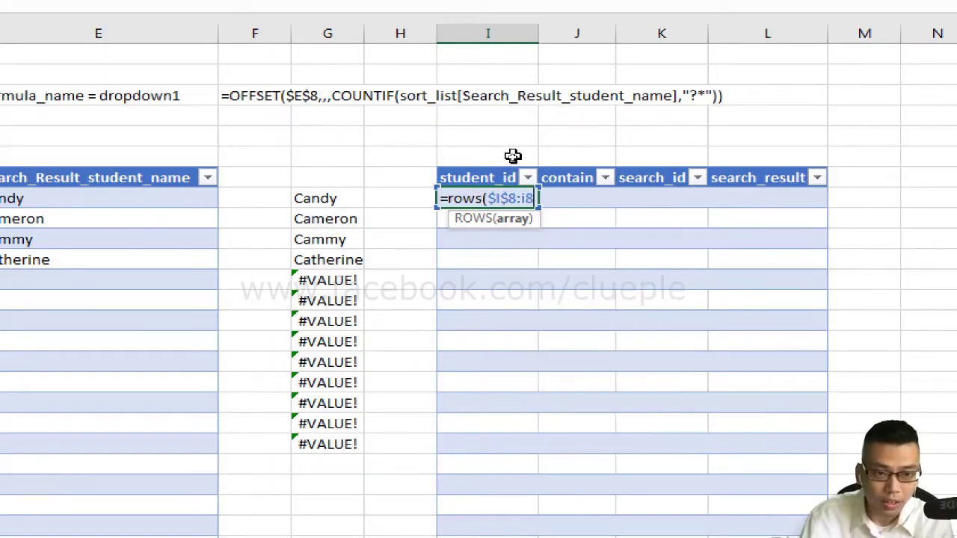
key(Return)
key(Up)
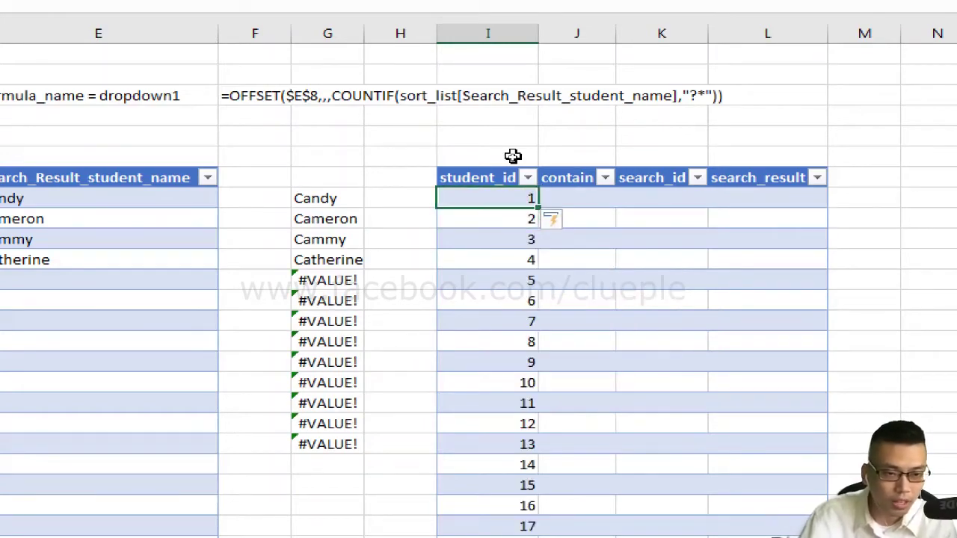
- Examine the absolute and relative references of the ROWS formula in I8 and the numbering down the student_id column
key(F2)
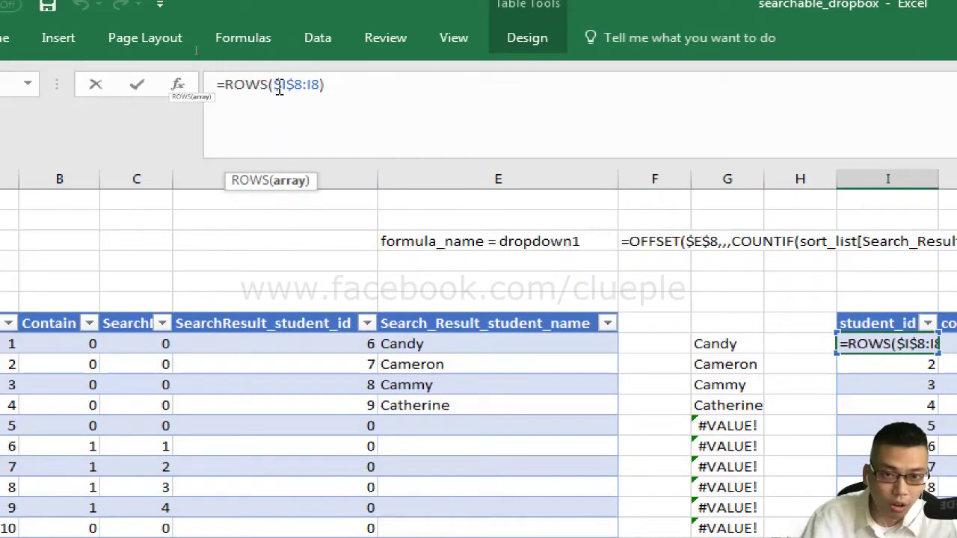
key(shift+Right)
key(shift+Right)
key(shift+Right)
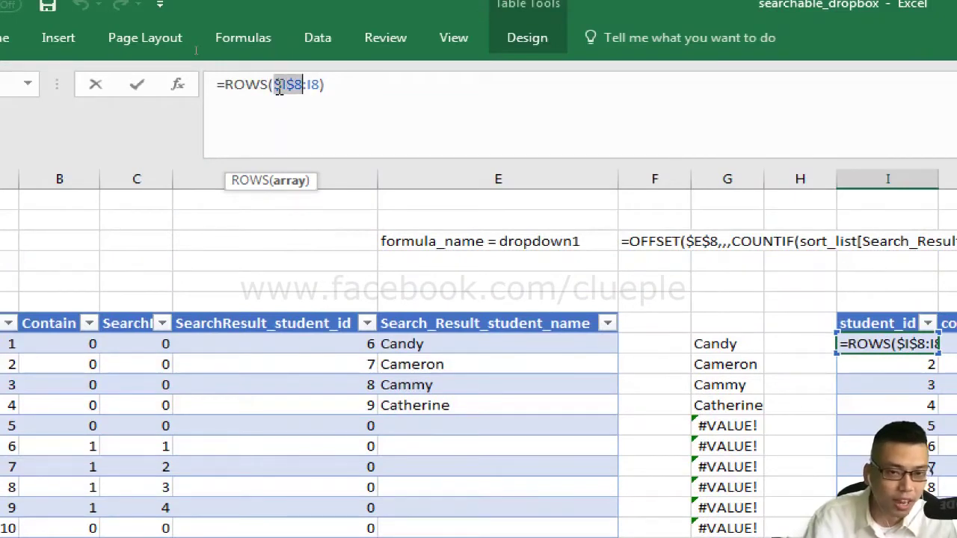
key(shift+Right)
key(Right)
key(shift+Right)
key(shift+Right)
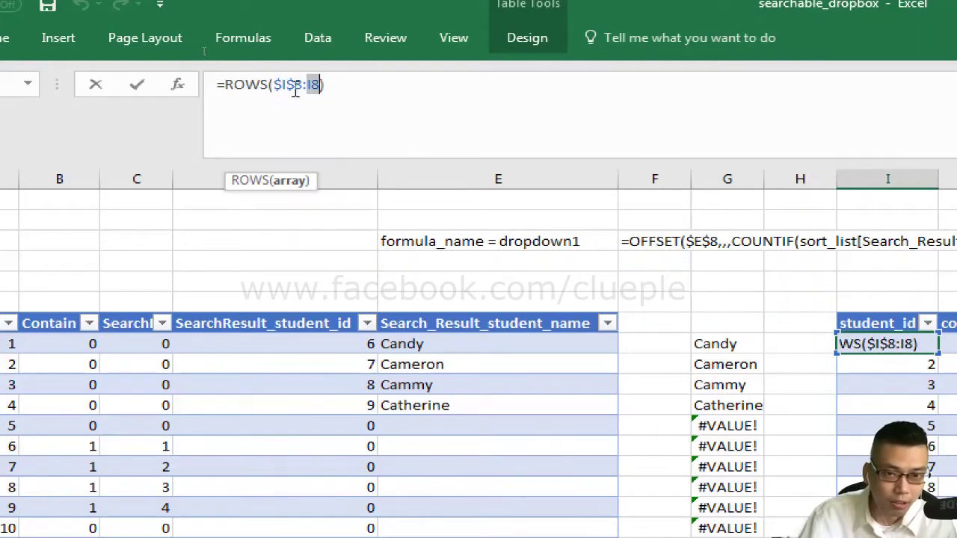
key(Right)
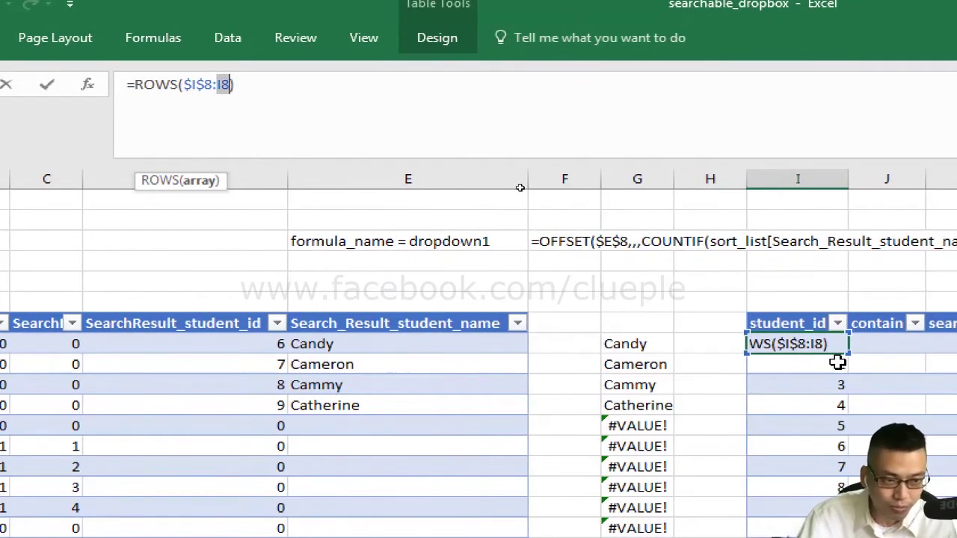
key(Return)
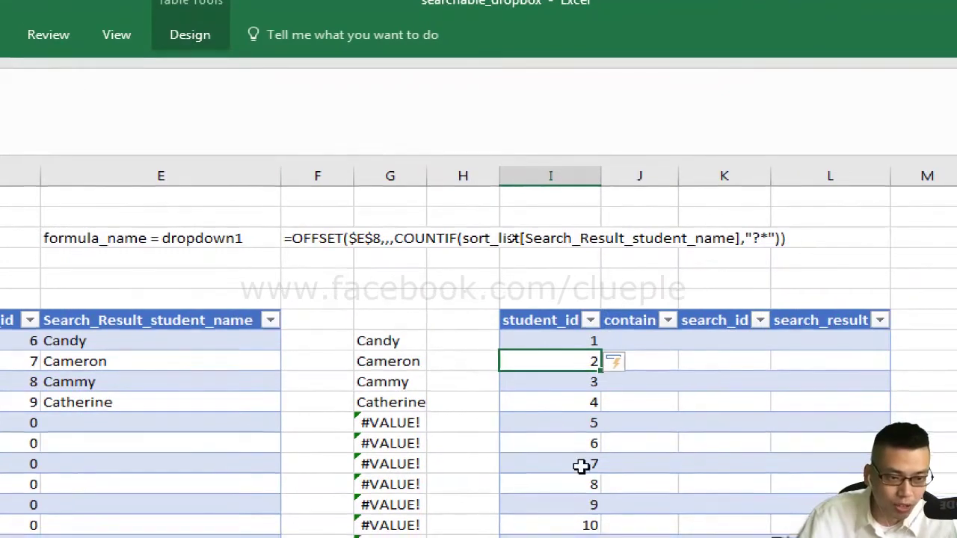
scroll(590, 466, down, 3)
scroll(581, 353, up, 3)
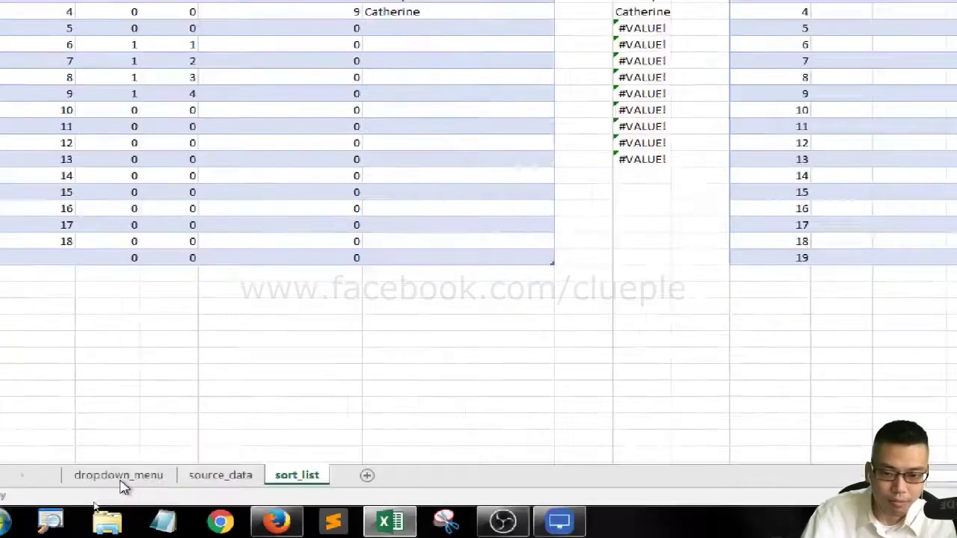
- On the dropdown_menu sheet, enter the label SearchValue2 in cell F2
click(121, 465)
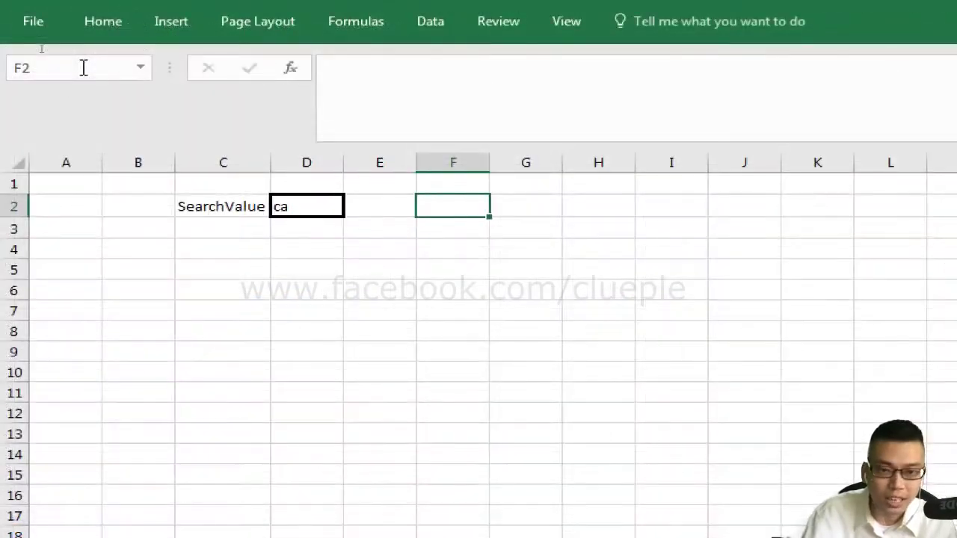
text(s)
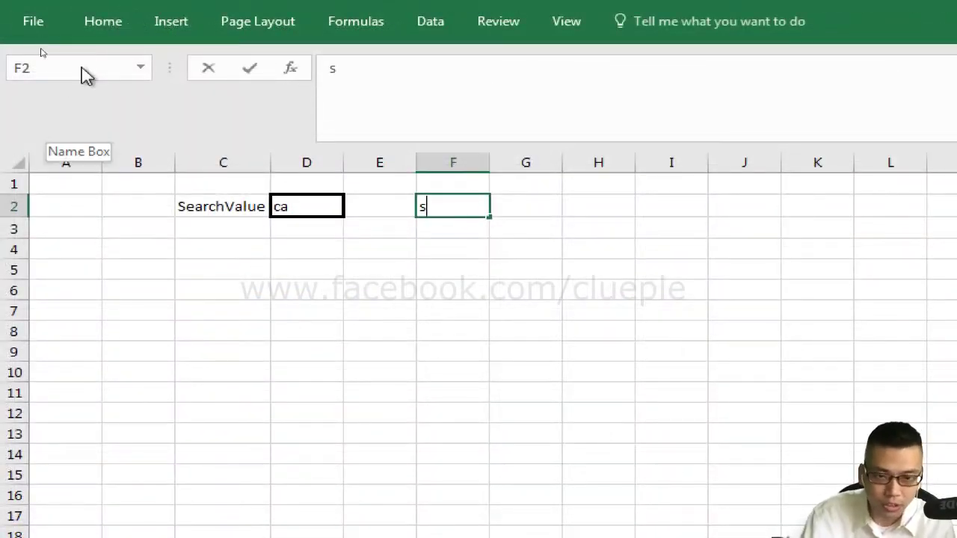
text(ear)
key(BackSpace)
key(BackSpace)
key(BackSpace)
key(BackSpace)
text(Sear)
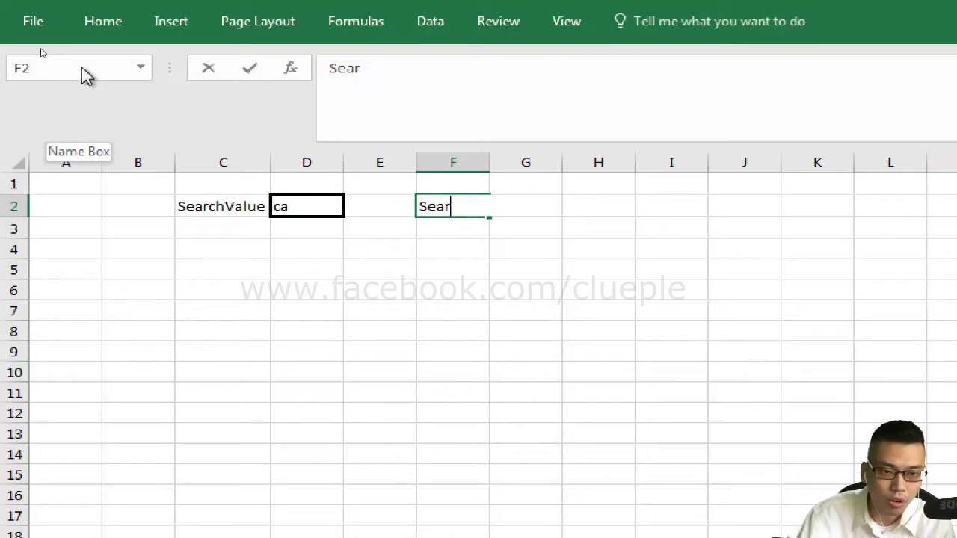
text(chValue)
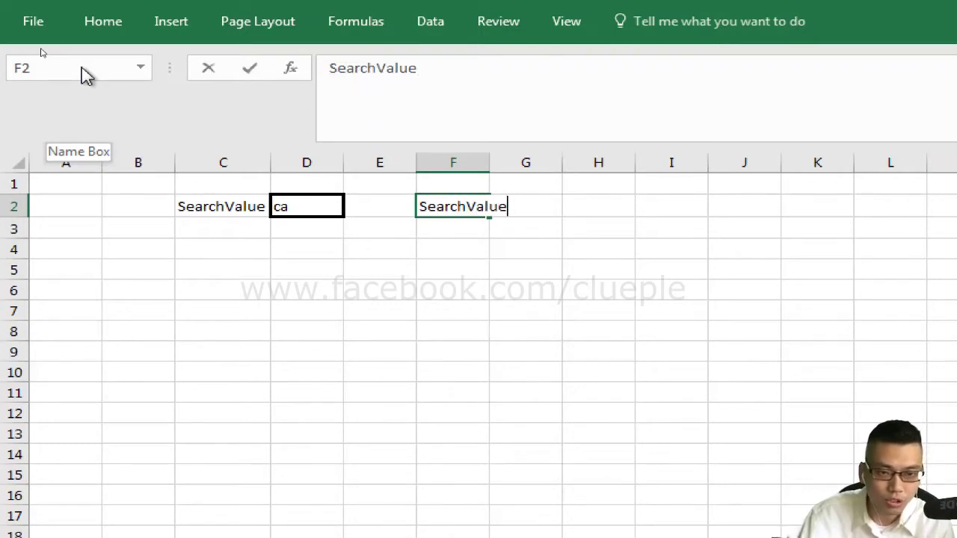
text(2)
key(Tab)
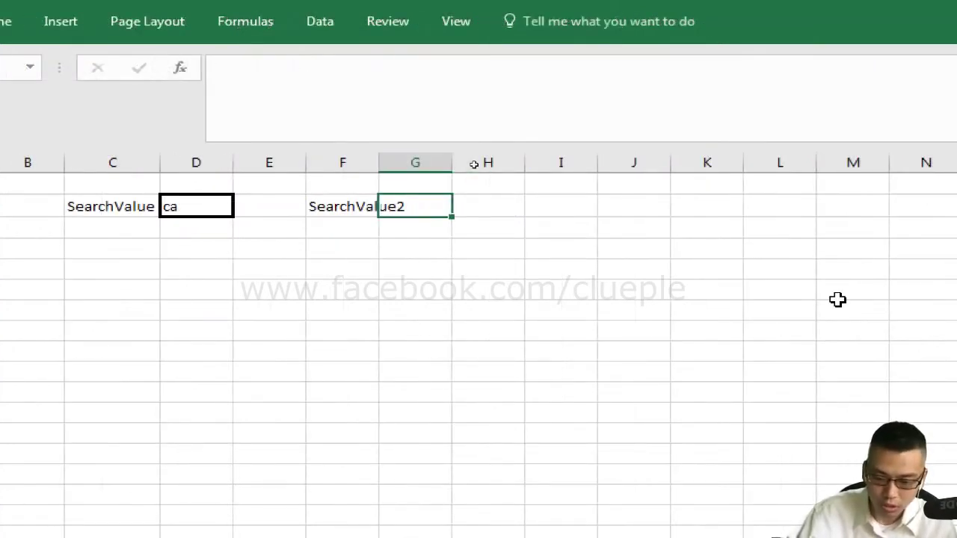
- Apply a thick outline border to cell G2 beside the SearchValue2 label
key(ctrl+1)
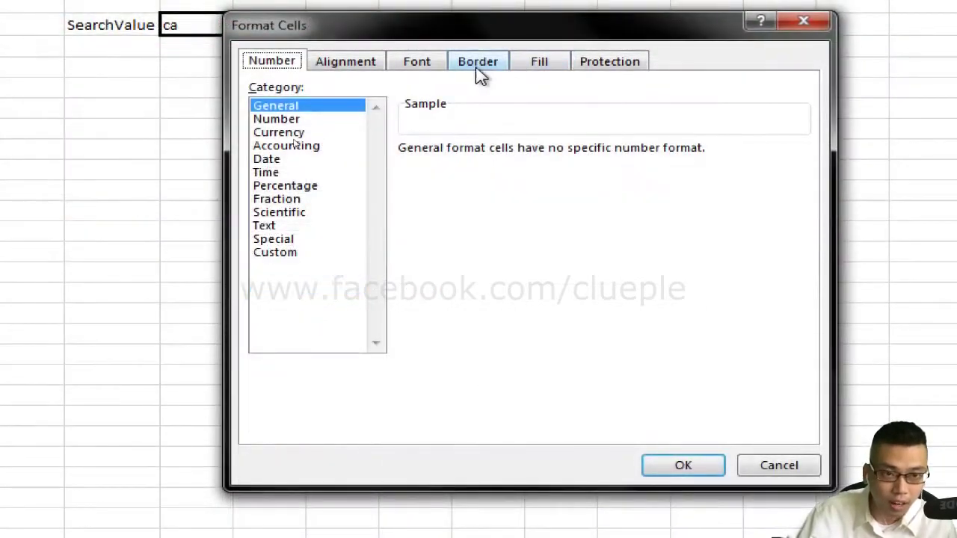
click(479, 245)
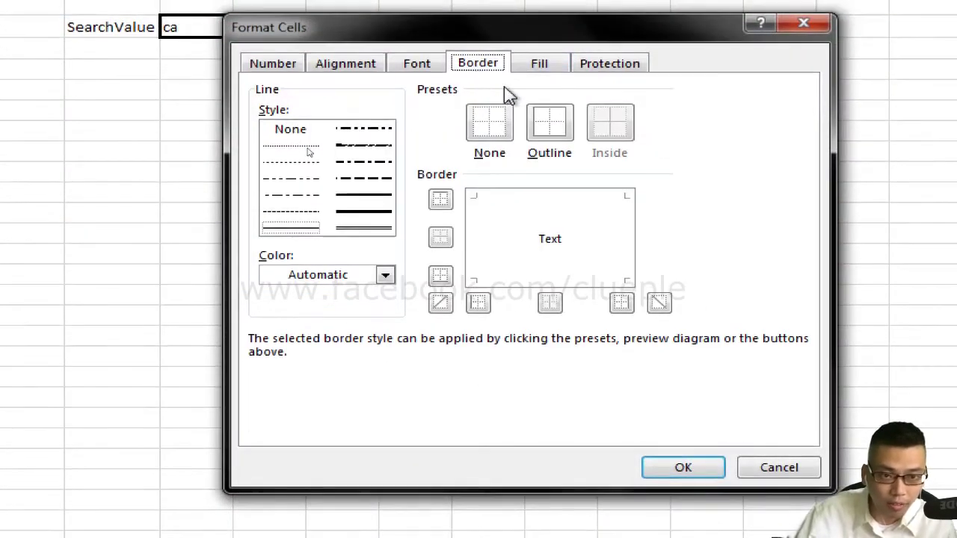
click(346, 210)
click(544, 130)
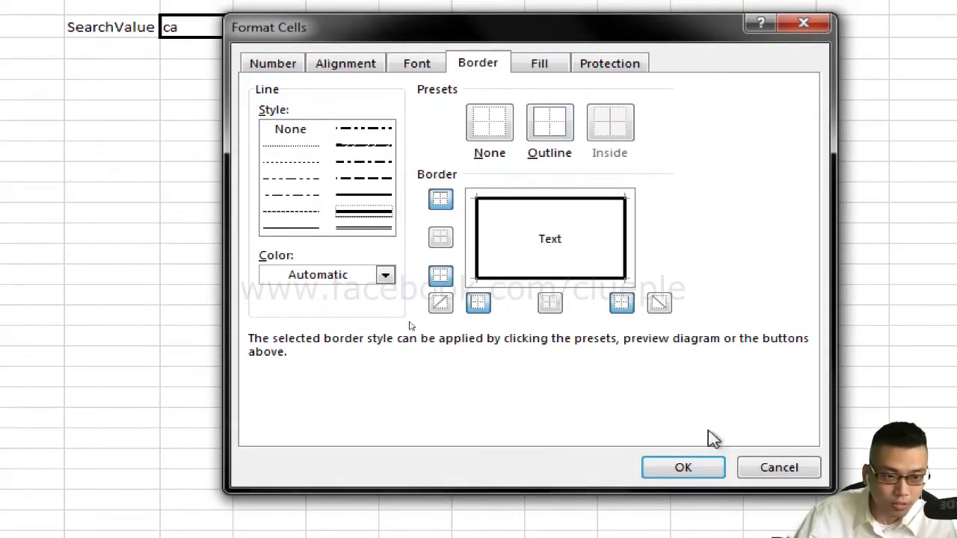
click(705, 464)
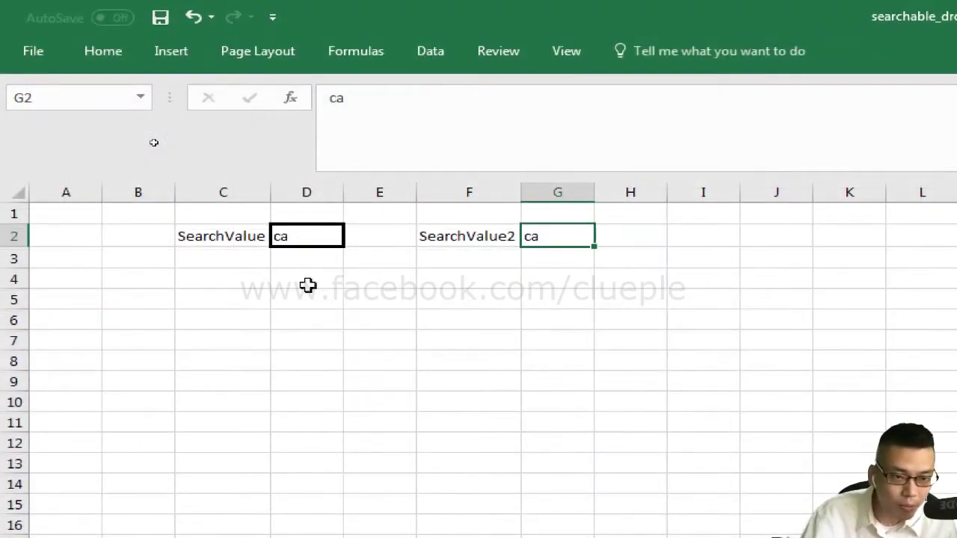
- Enter ca as the search text in cell G2 and name the cell SearchValue2
key(ctrl+v)
key(Up)
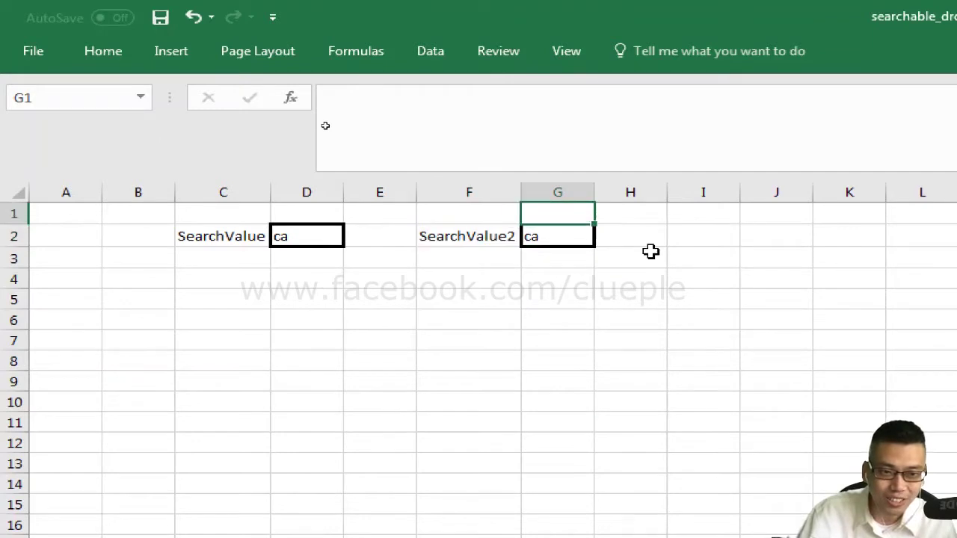
key(Down)
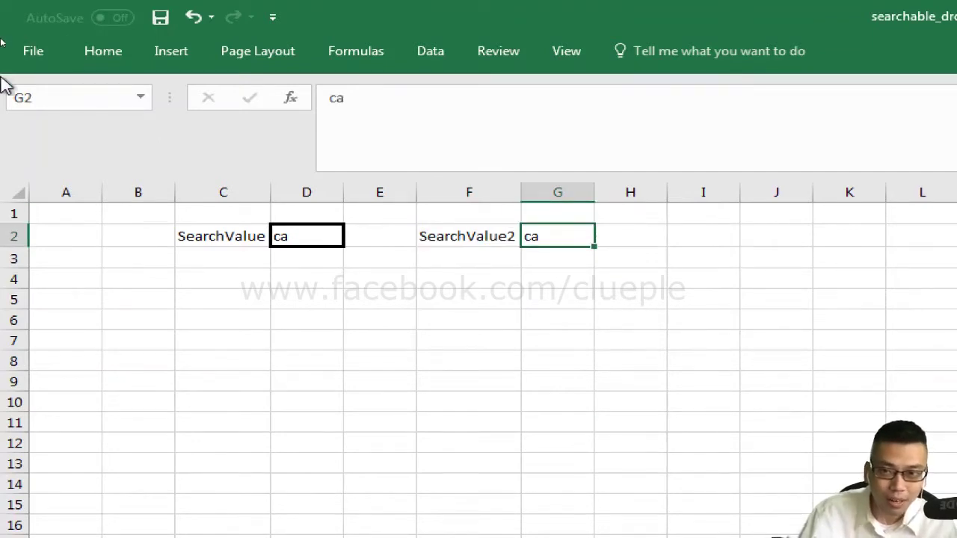
click(26, 97)
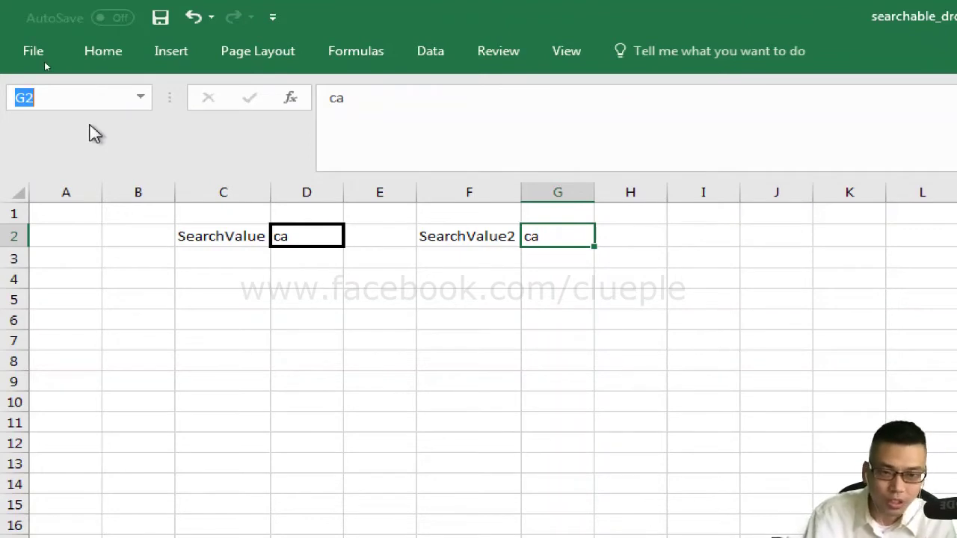
text(SearchValue)
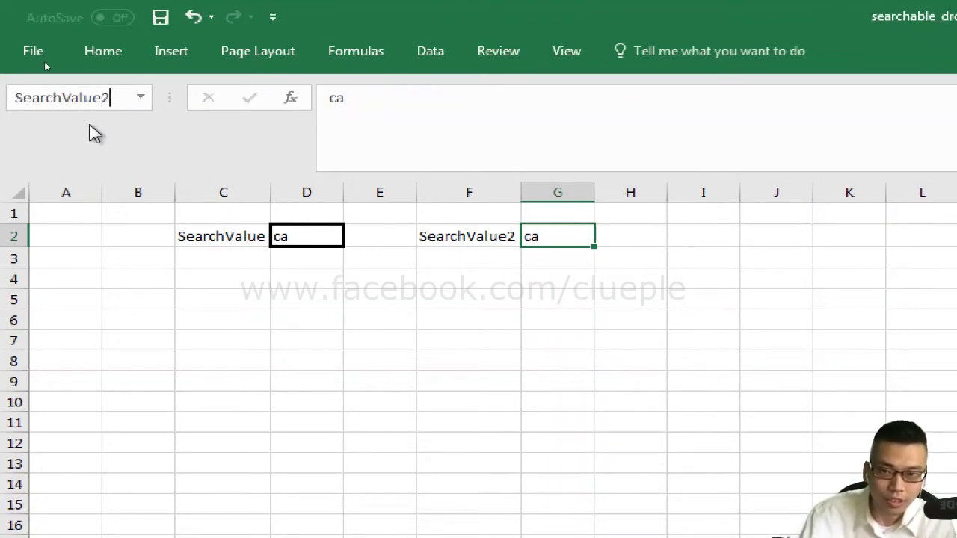
key(Return)
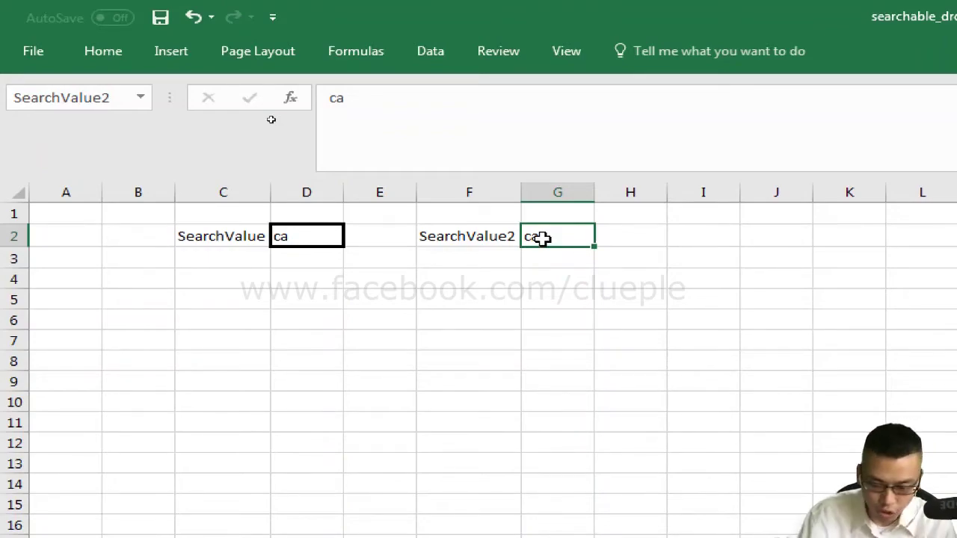
- On the sort_list sheet, auto-fit column J and begin a SEARCH formula in J8 with the named cell SearchValue2 as find_text
key(alt)
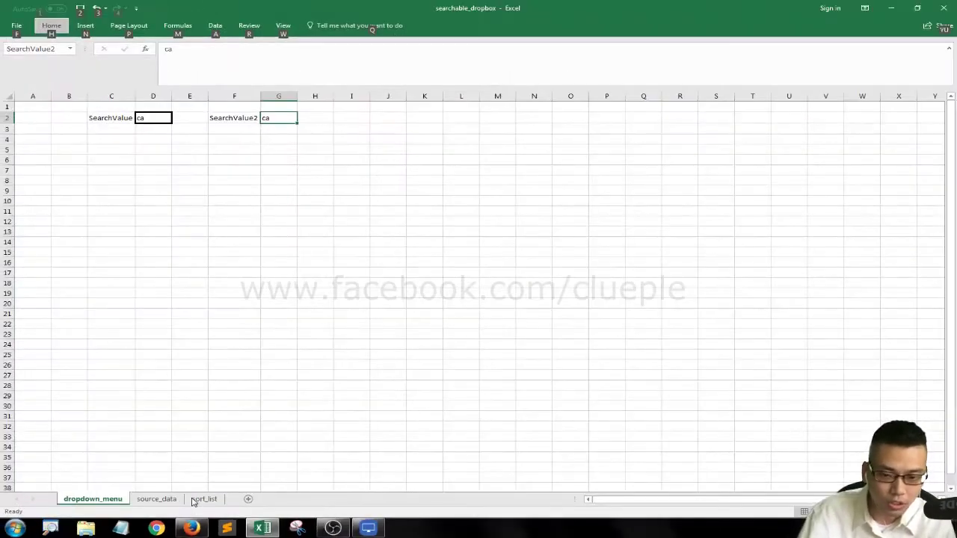
click(196, 499)
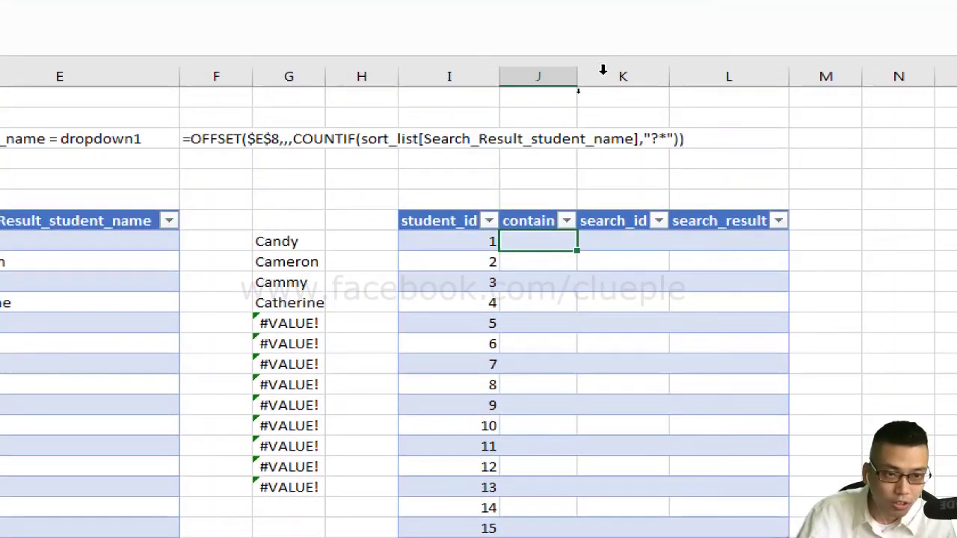
double_click(576, 73)
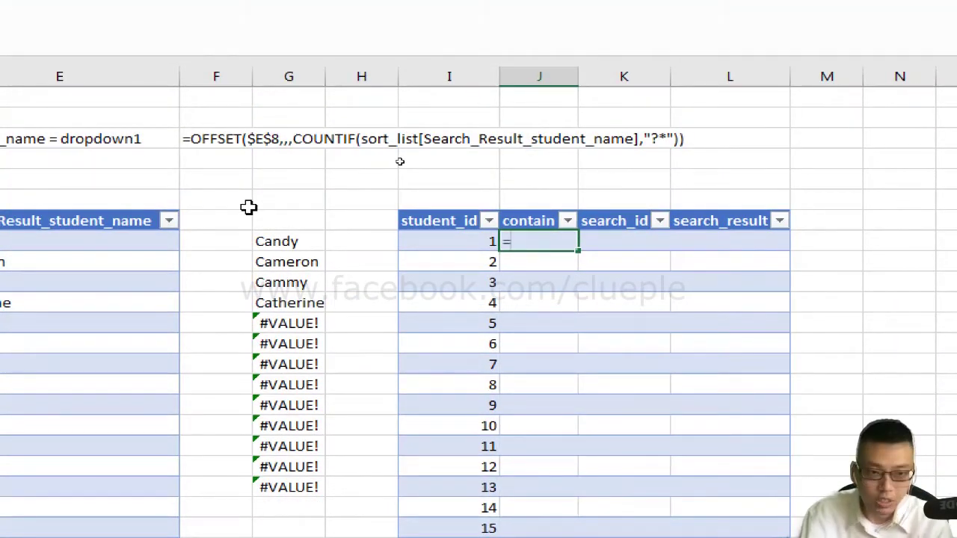
text(search()
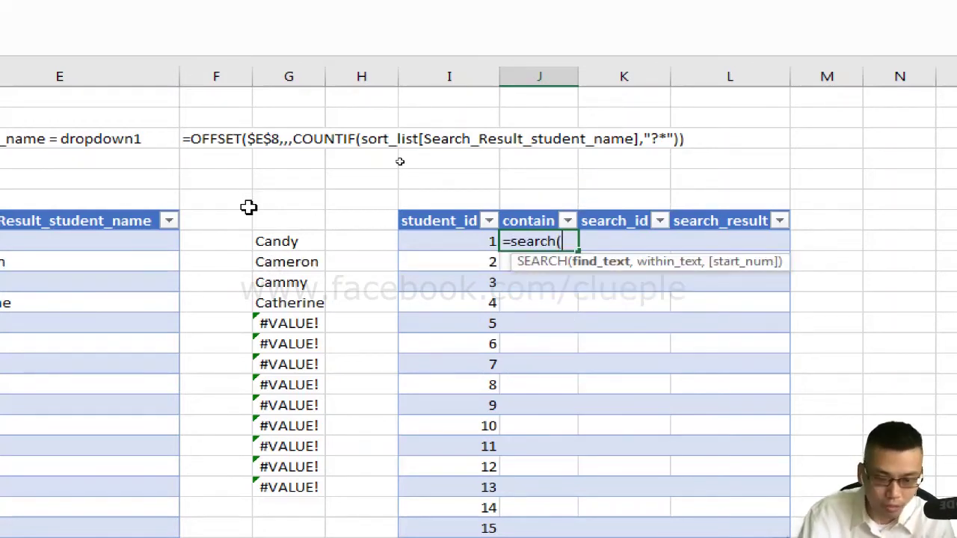
key(F3)
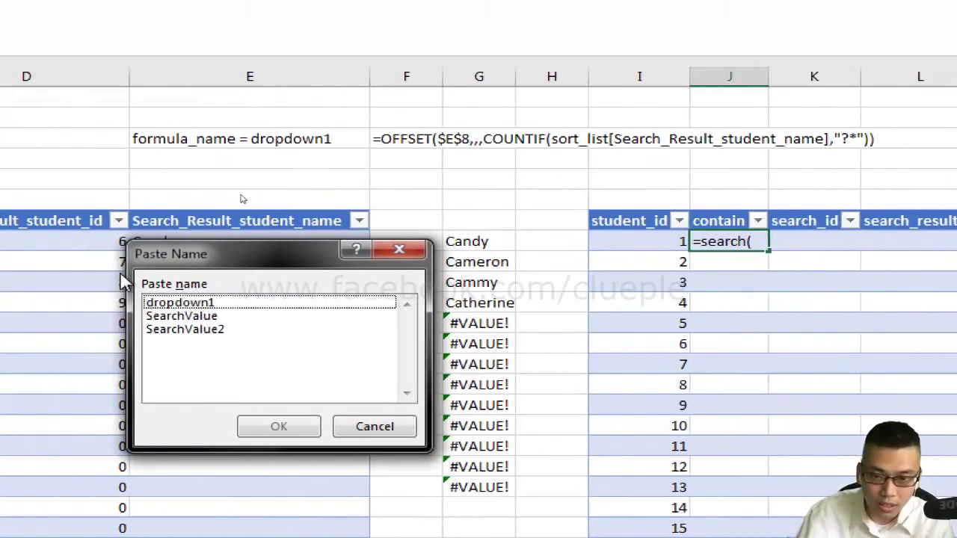
click(199, 337)
click(291, 433)
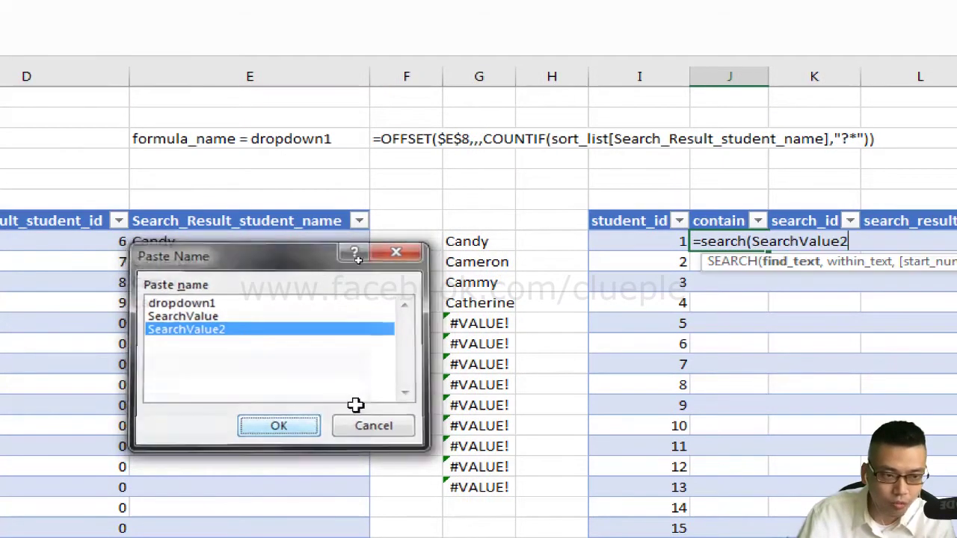
text(,)
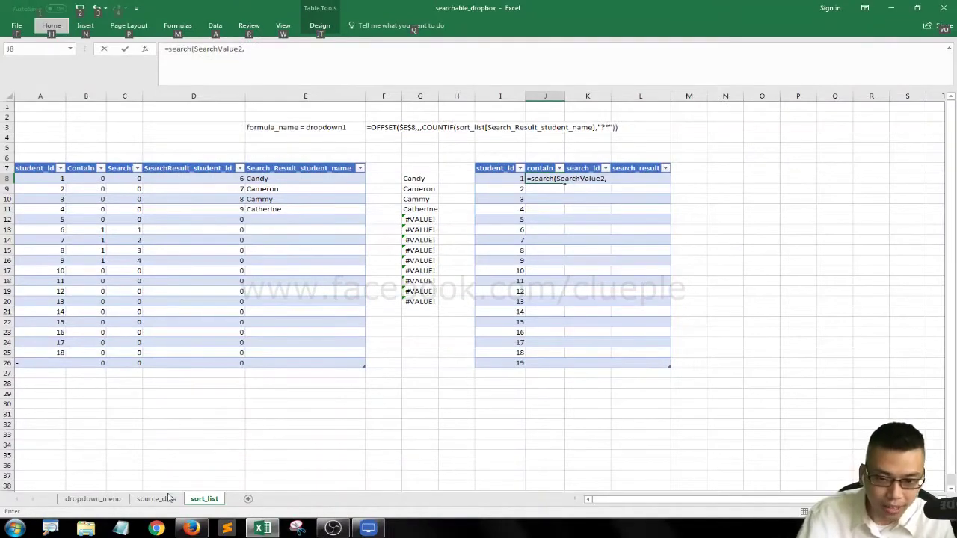
- Complete the J8 formula as =SEARCH(SearchValue2,student_table[Name]), taking the Name column from the source_data sheet as within_text
click(165, 499)
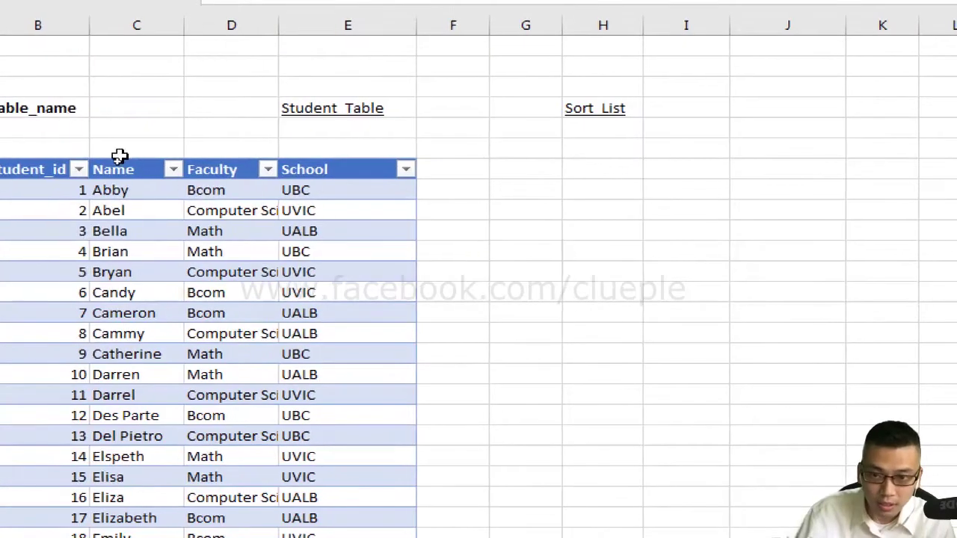
click(117, 162)
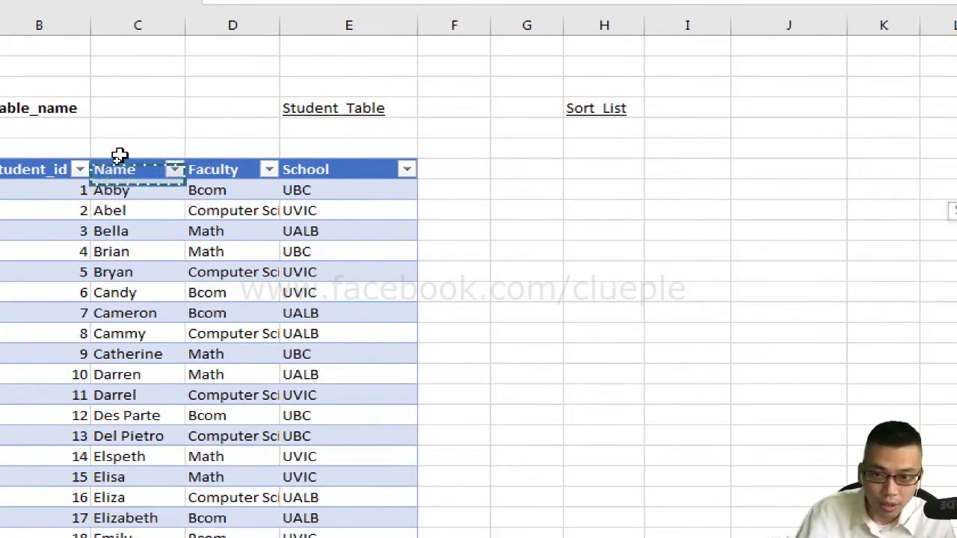
drag(112, 190, 112, 537)
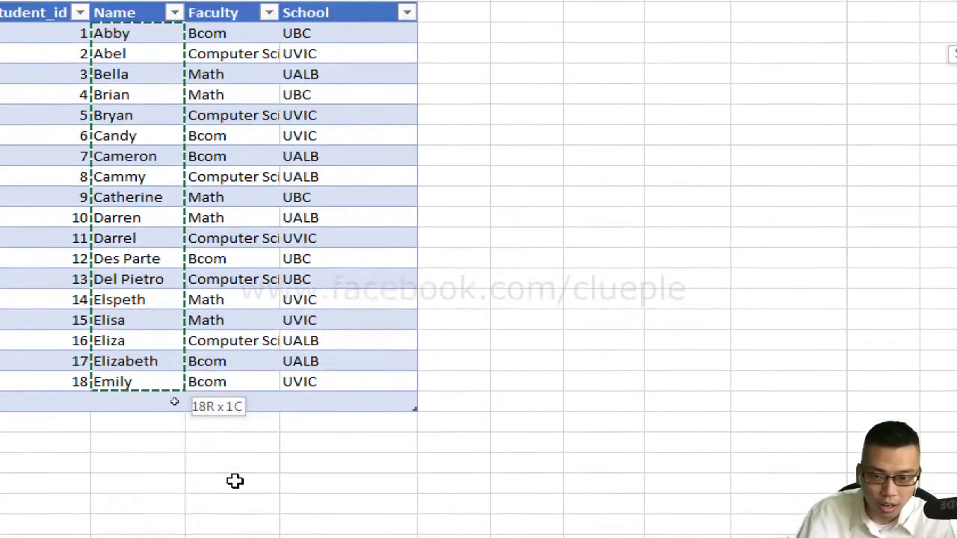
drag(235, 481, 202, 322)
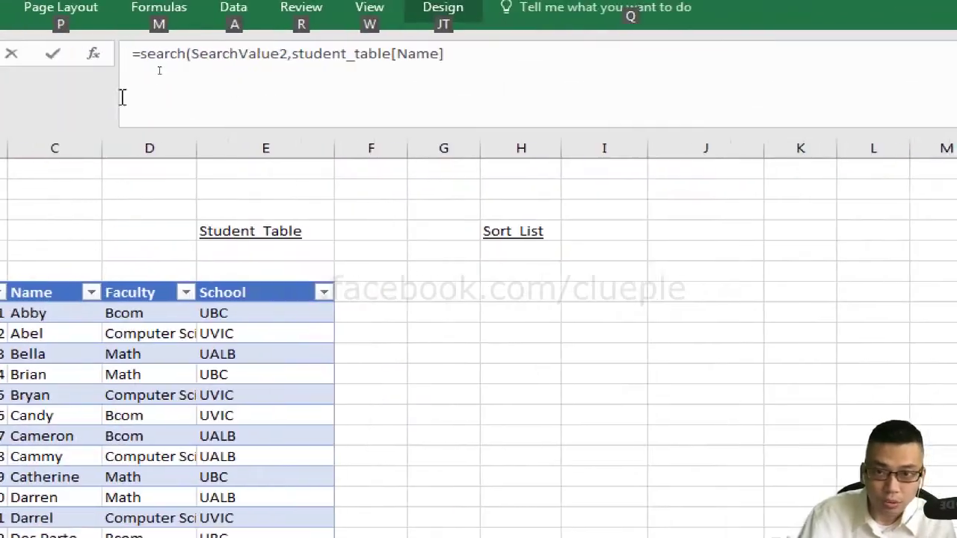
click(239, 58)
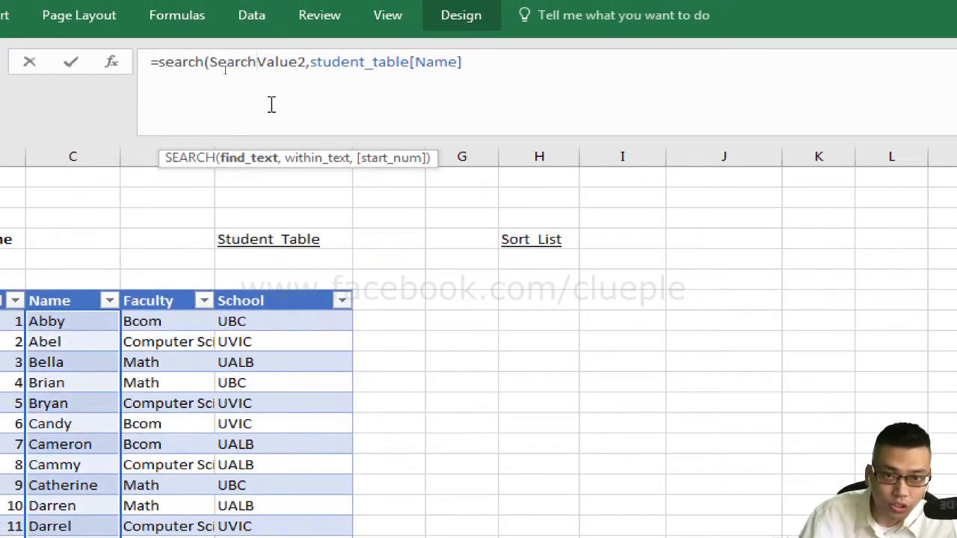
click(464, 65)
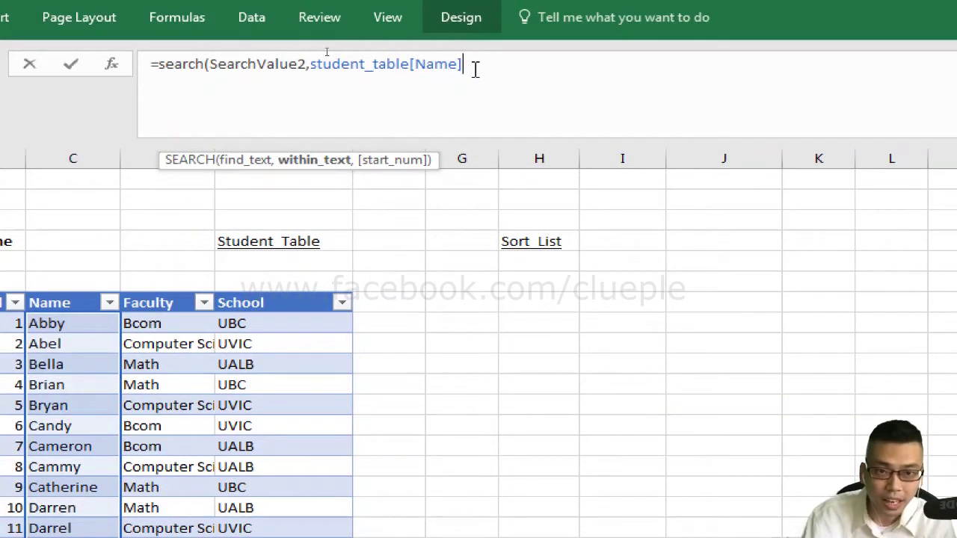
text())
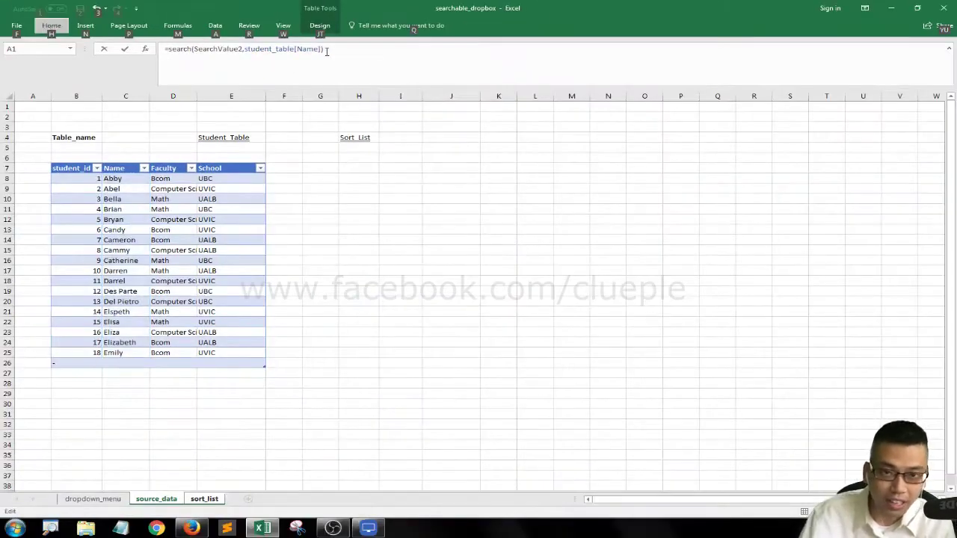
click(202, 501)
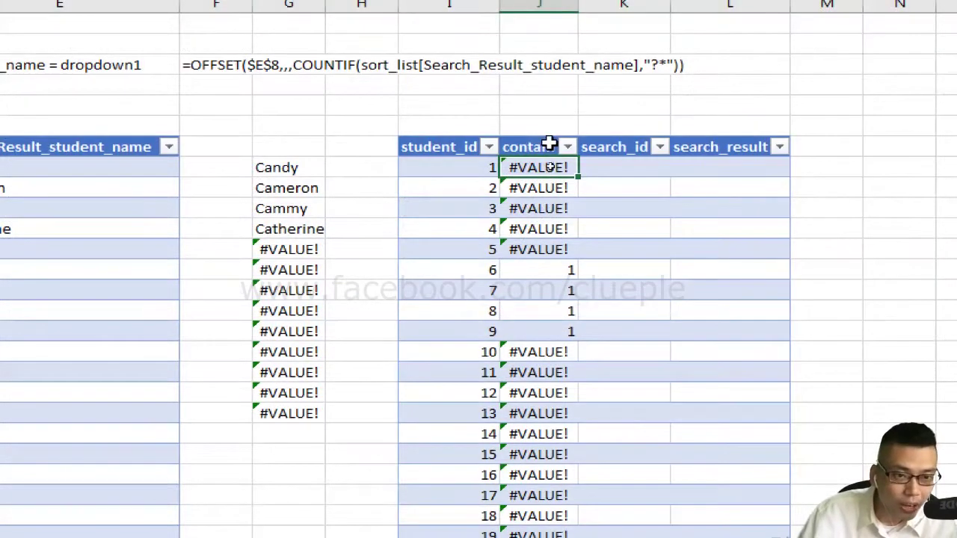
- Examine the SEARCH results in the contain column against the student_id numbers, comparing matching and non-matching rows
click(465, 160)
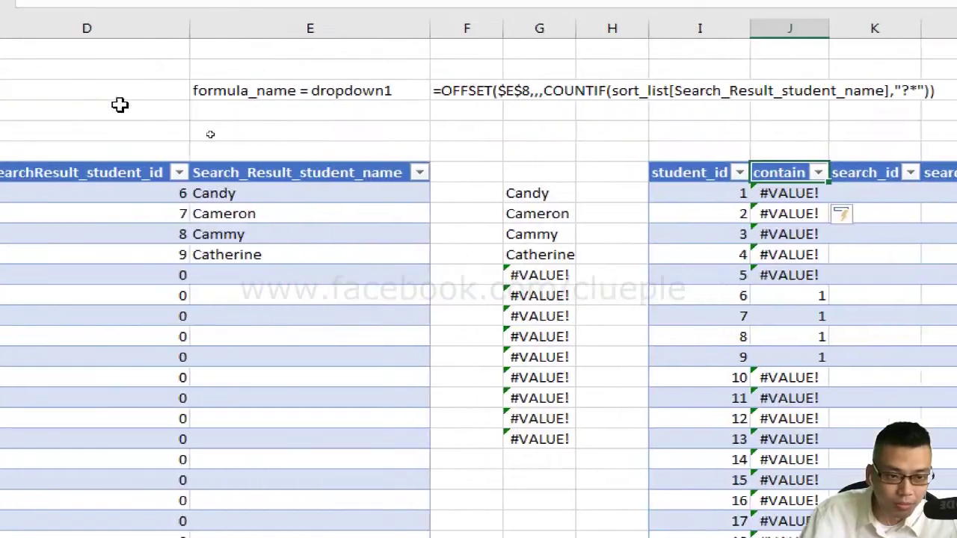
click(798, 296)
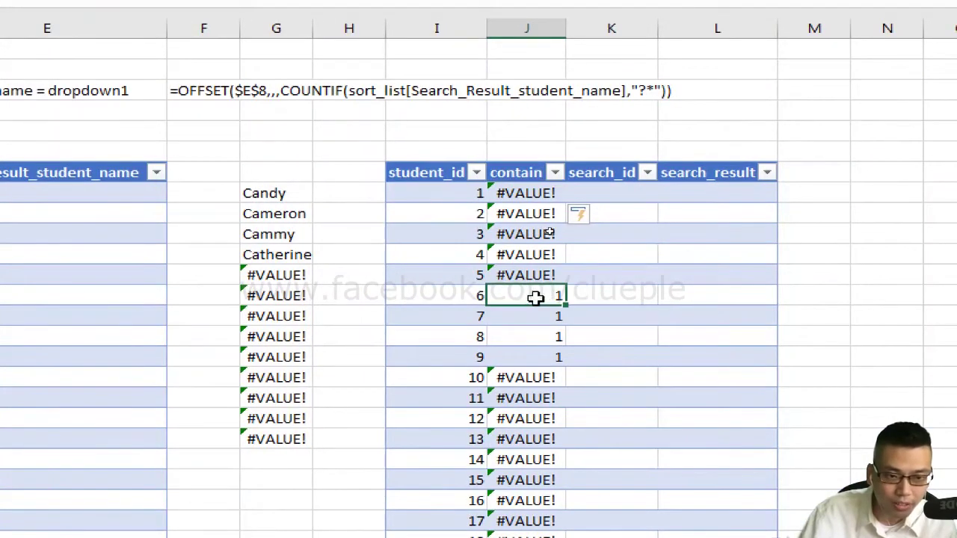
key(Down)
key(Down)
key(Up)
key(Up)
key(Left)
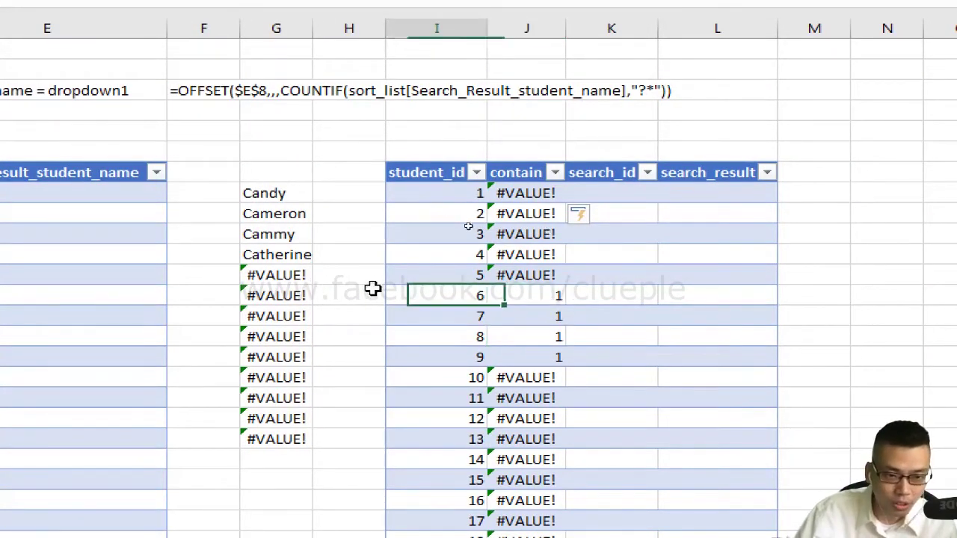
key(Right)
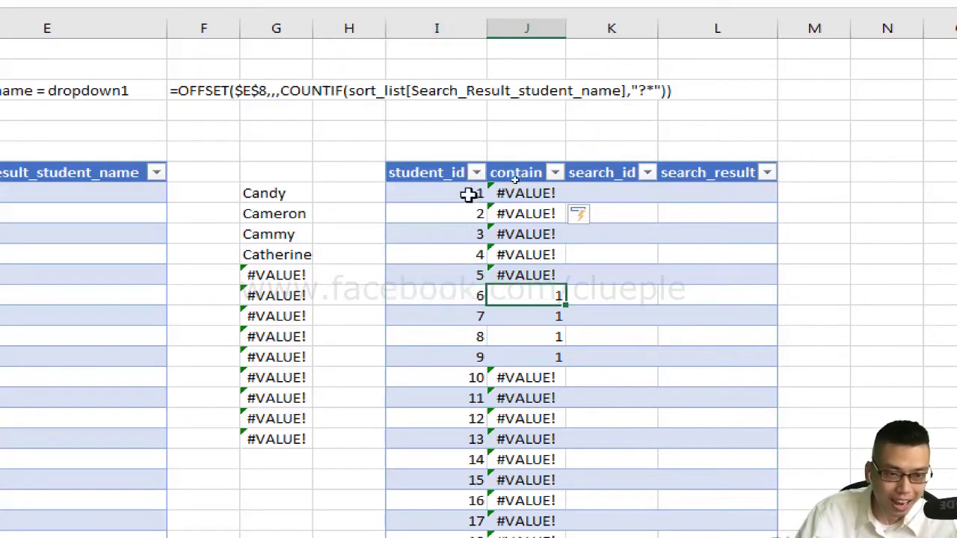
key(Up)
key(Up)
key(Up)
key(Up)
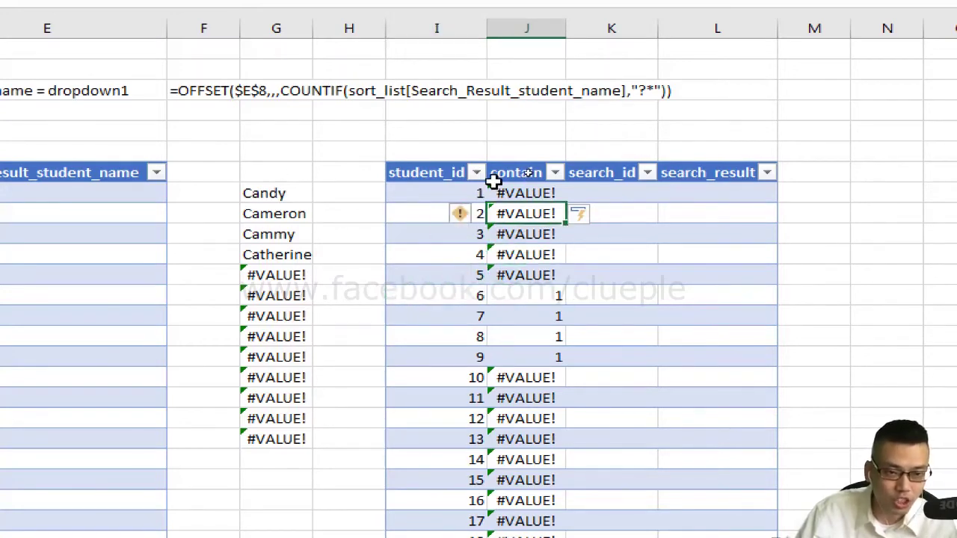
- Wrap the contain column formula in ISNUMBER so that J8 reads =ISNUMBER(SEARCH(SearchValue2,student_table[Name]))
key(Up)
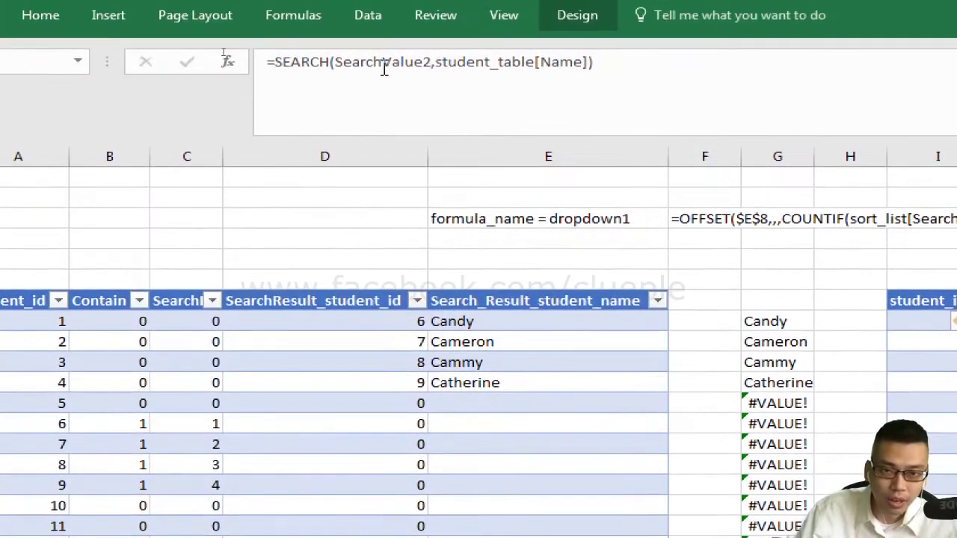
click(341, 62)
key(Home)
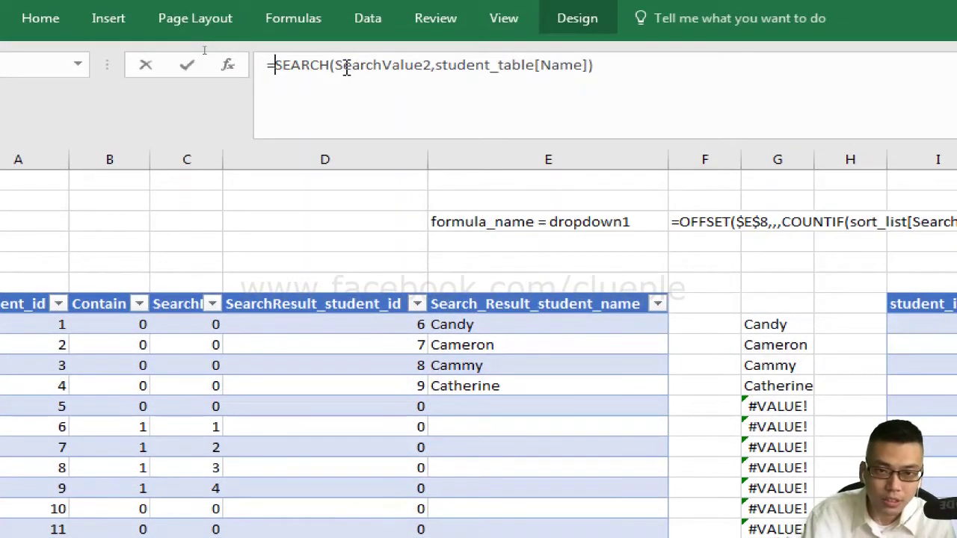
text(()
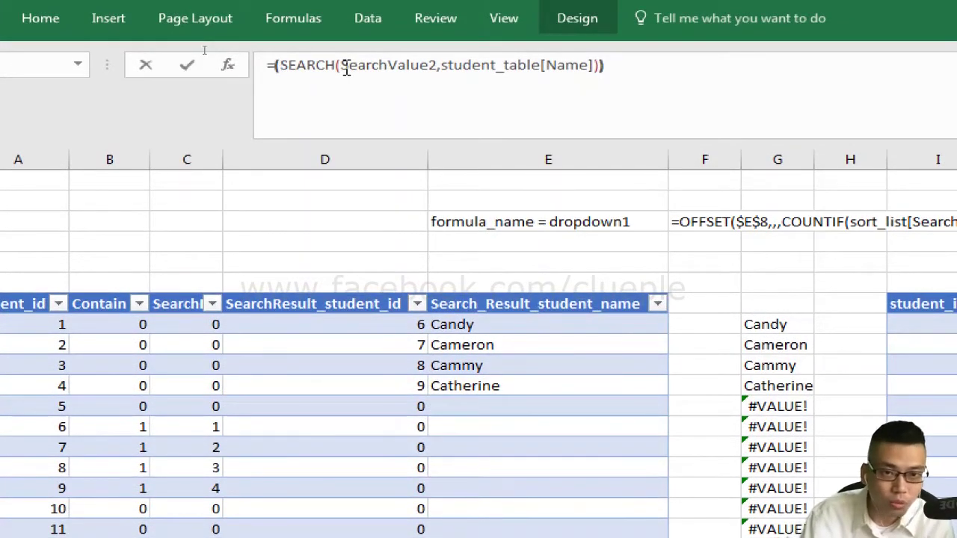
text(isnumber)
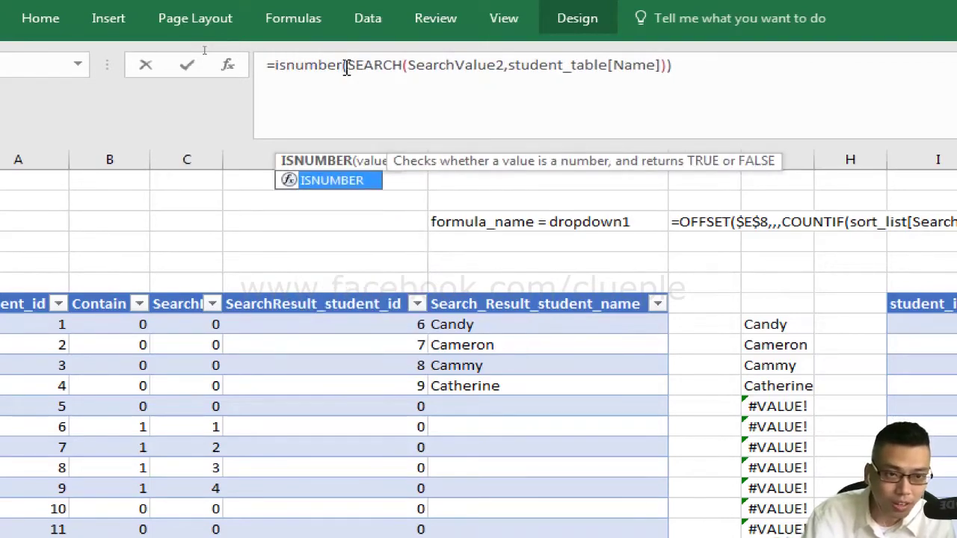
key(Return)
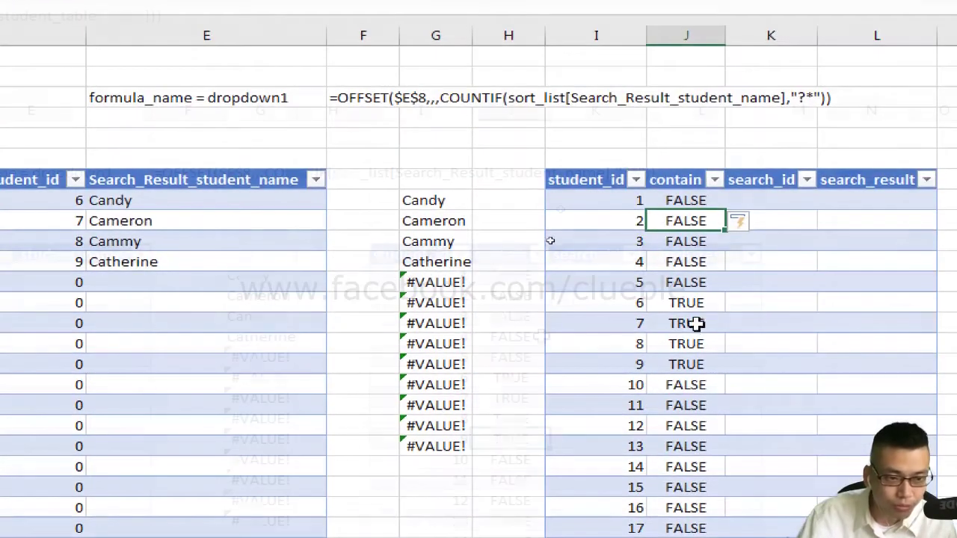
click(683, 486)
click(526, 277)
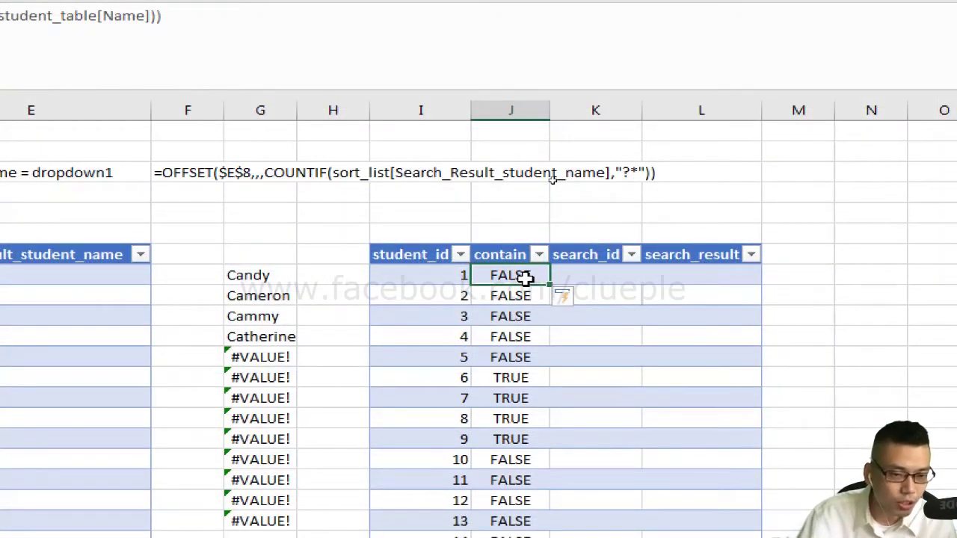
- Examine the TRUE and FALSE results in the contain column against the student_id numbers
key(Down)
key(Down)
key(Down)
key(Down)
key(Down)
key(Down)
key(Up)
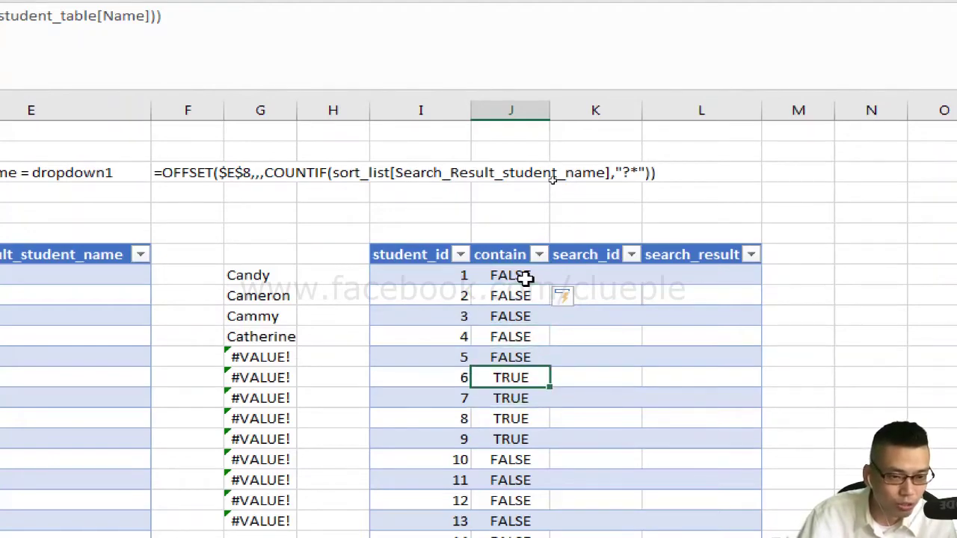
- Begin wrapping the contain column formula in IF, with the ISNUMBER(SEARCH(...)) expression as its logical test
key(Right)
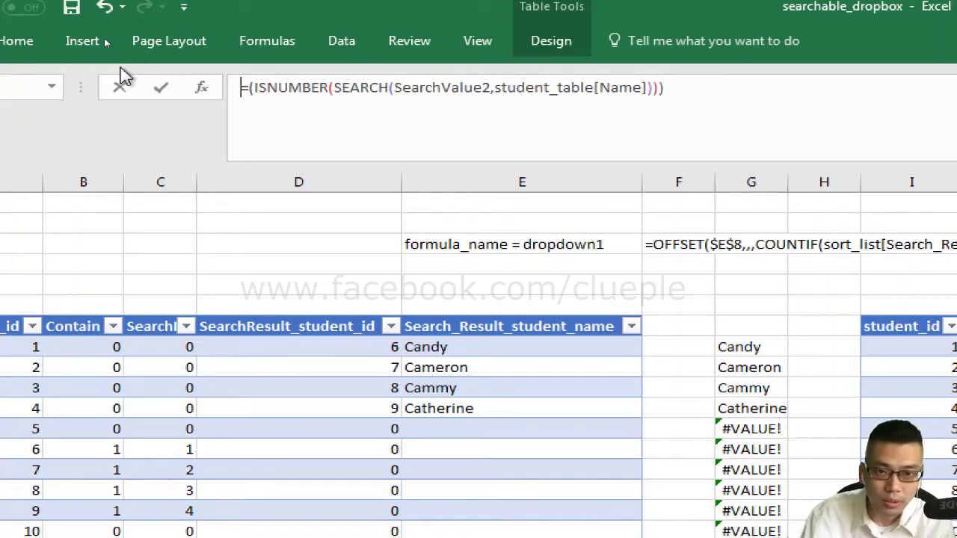
text(if)
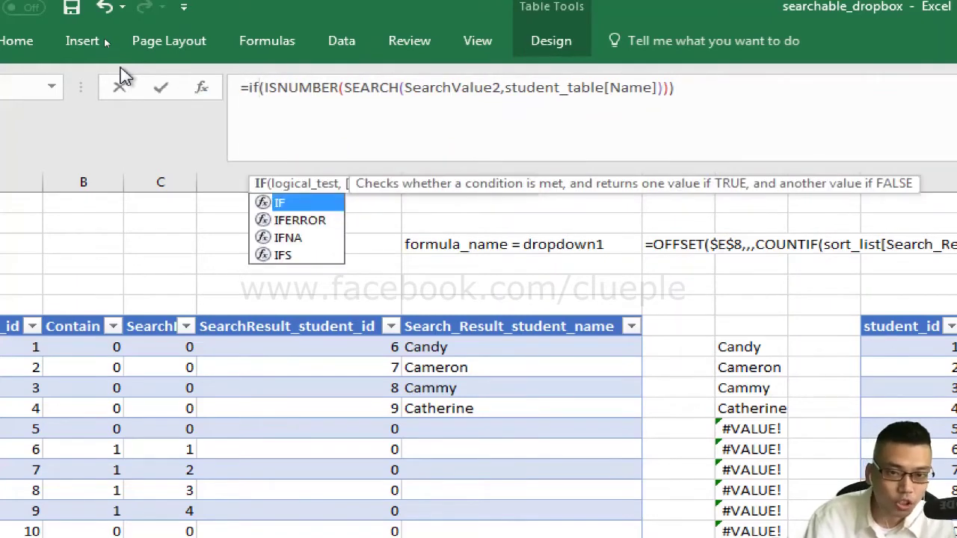
key(End)
key(Left)
key(shift+Home)
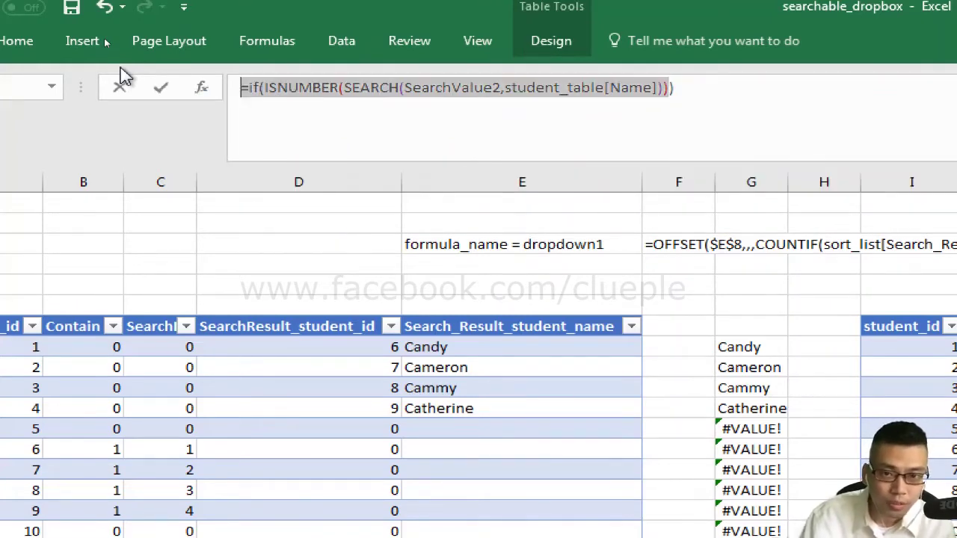
key(shift+Right)
key(shift+Right)
key(shift+Right)
key(shift+Right)
key(End)
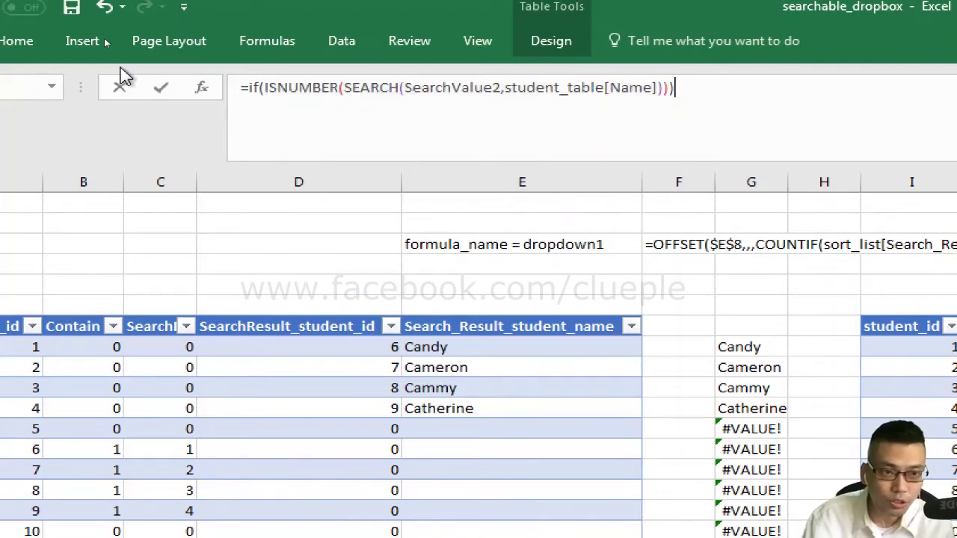
- Complete the contain column's IF formula with 1 as value_if_true and 0 as value_if_false, and enter it
key(Left)
text(,)
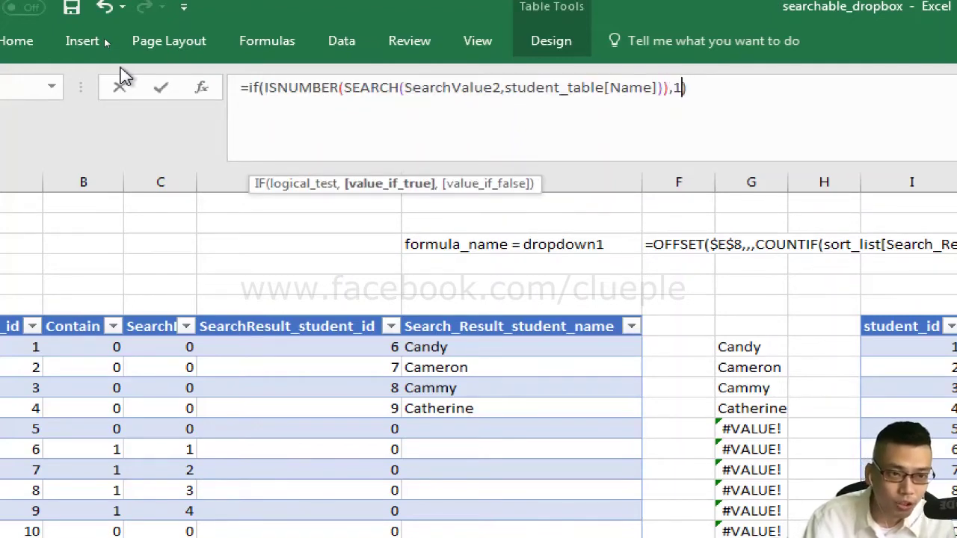
text(1, )
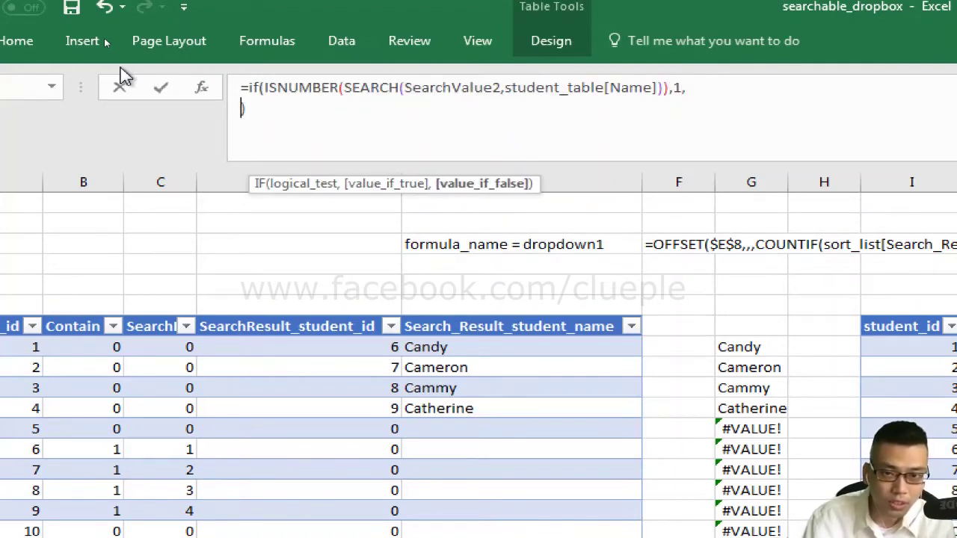
text(0)
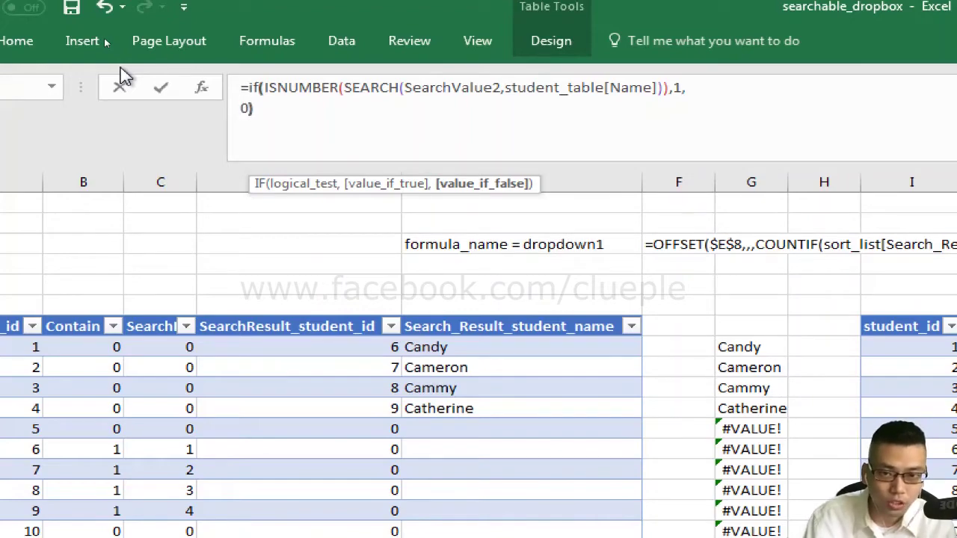
key(Return)
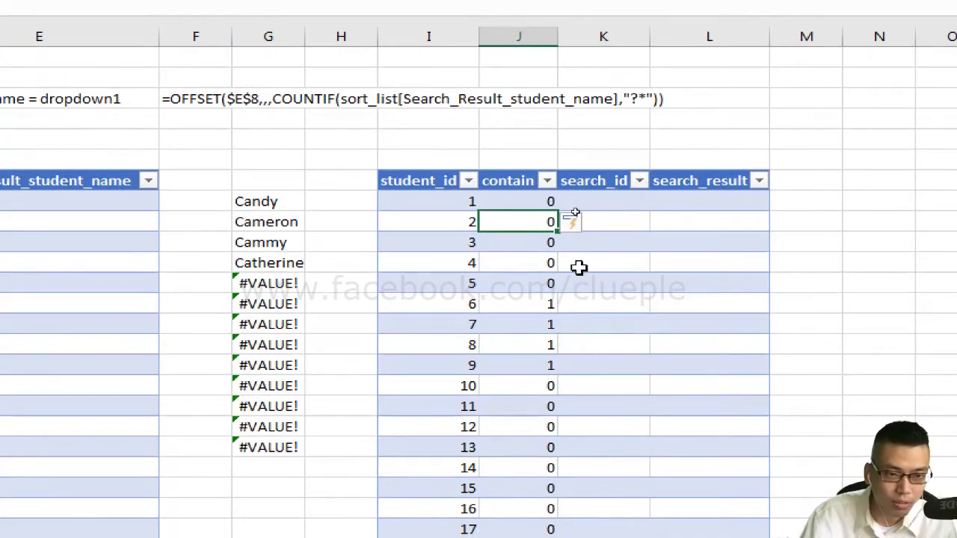
- Examine which contain rows hold 1 or 0 alongside the empty search_id cells
click(589, 196)
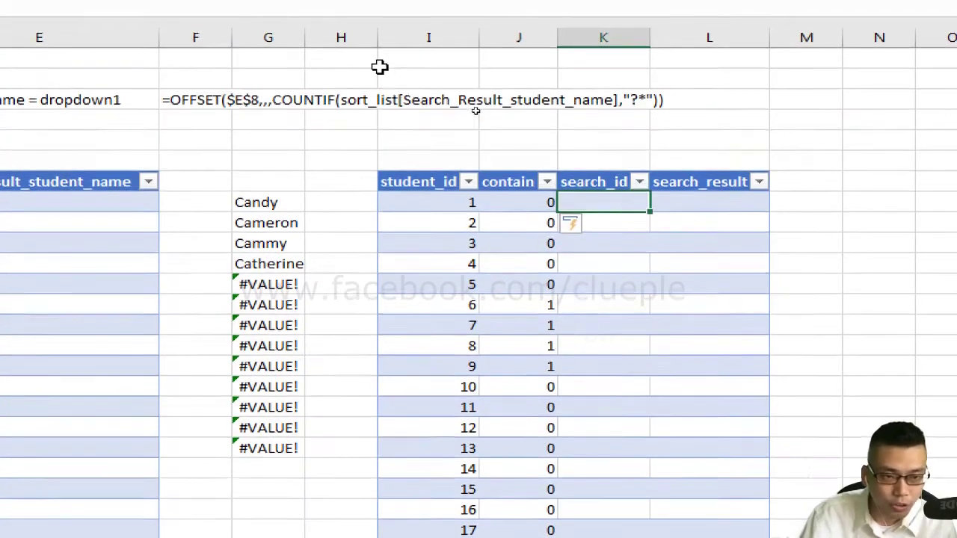
text(0)
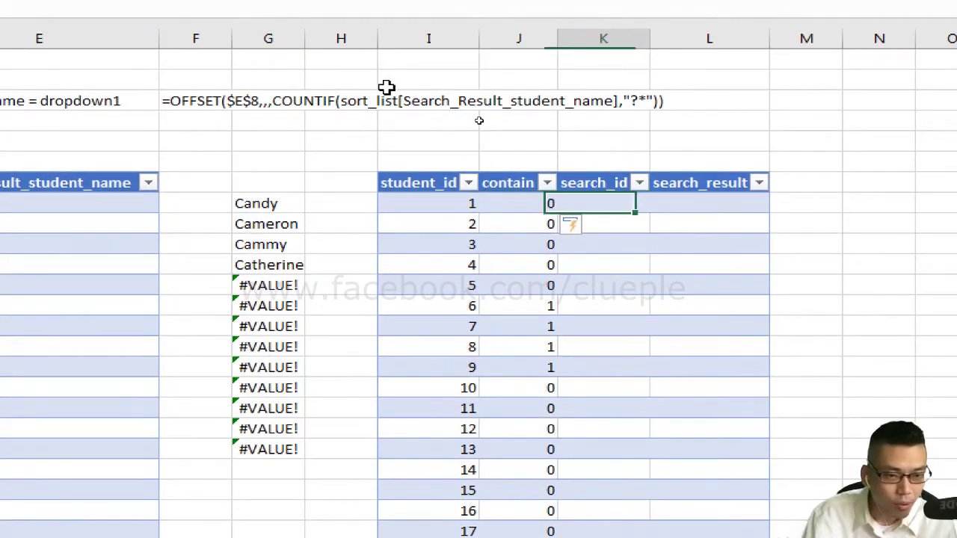
key(Escape)
key(Down)
key(Down)
key(Down)
key(Down)
key(Down)
key(Left)
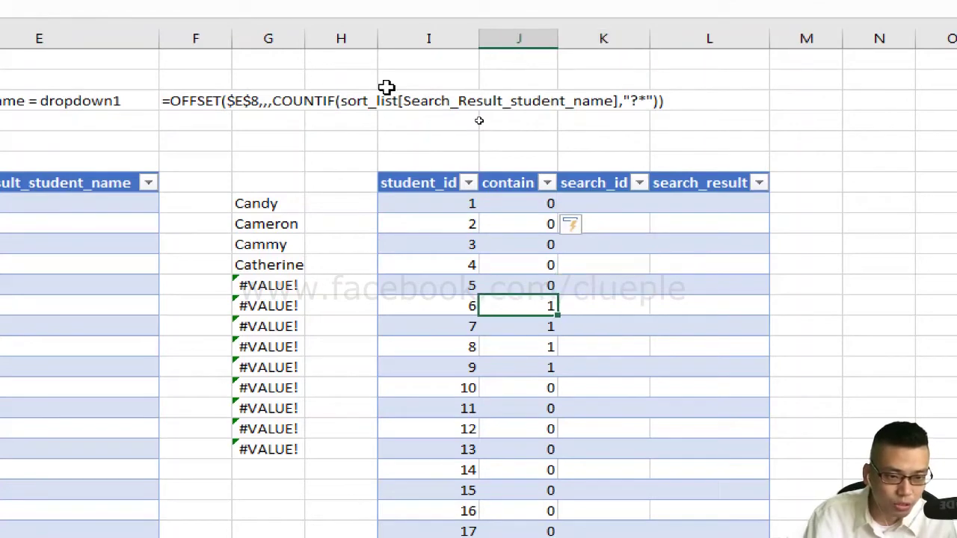
key(shift+Down)
key(Up)
key(Down)
key(Right)
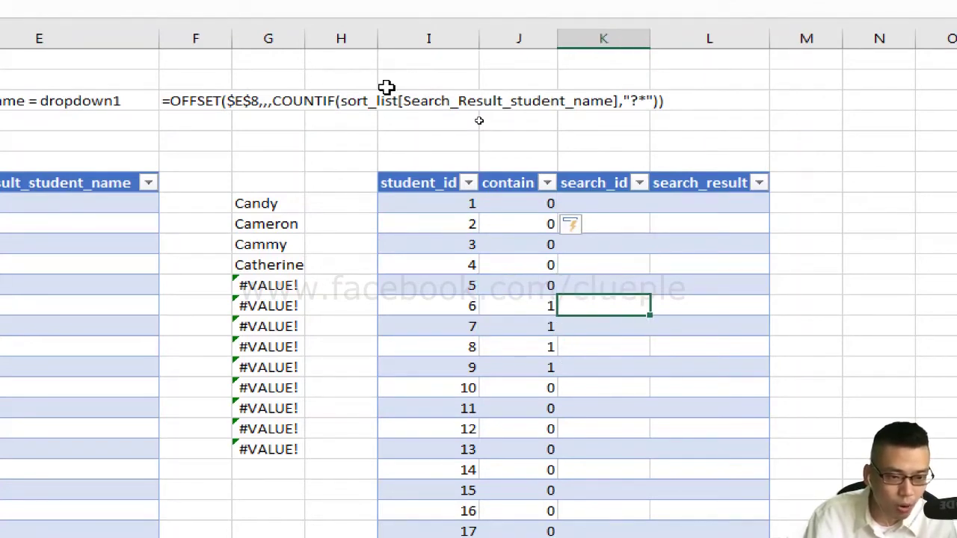
key(Down)
key(Down)
key(Down)
key(Up)
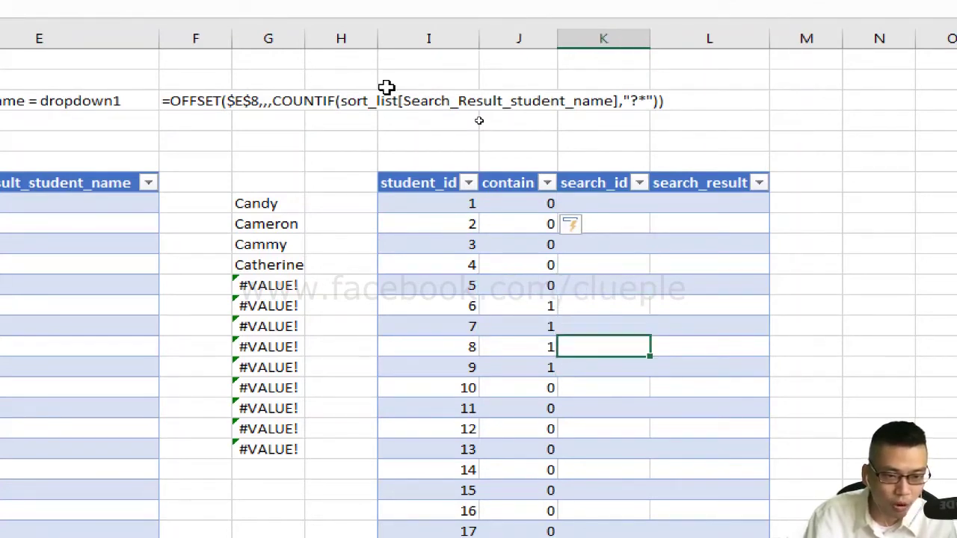
key(Up)
key(Up)
key(Up)
key(Up)
key(Up)
key(Up)
key(Up)
key(Left)
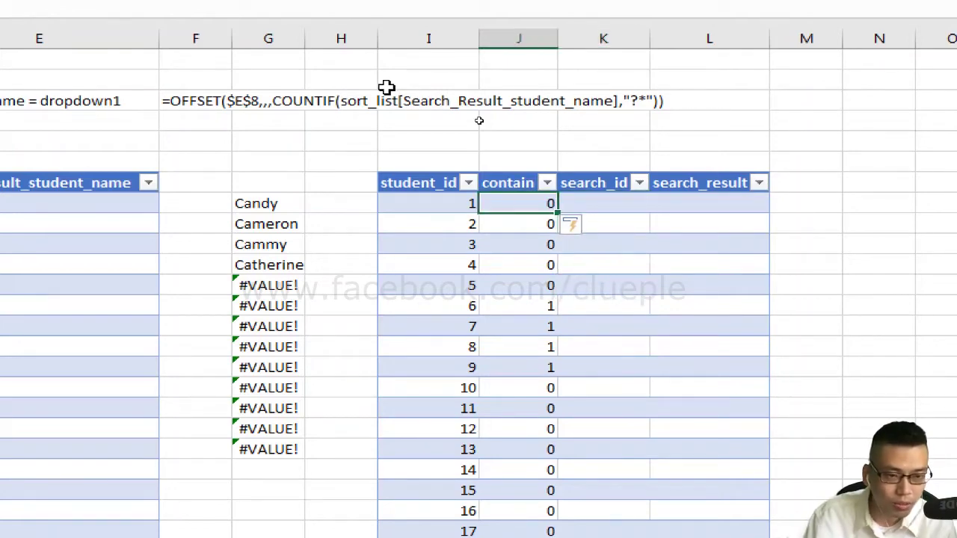
- Begin an IF formula in search_id cell K8 with [contain]=1 as the logical test, followed by a line break
key(Right)
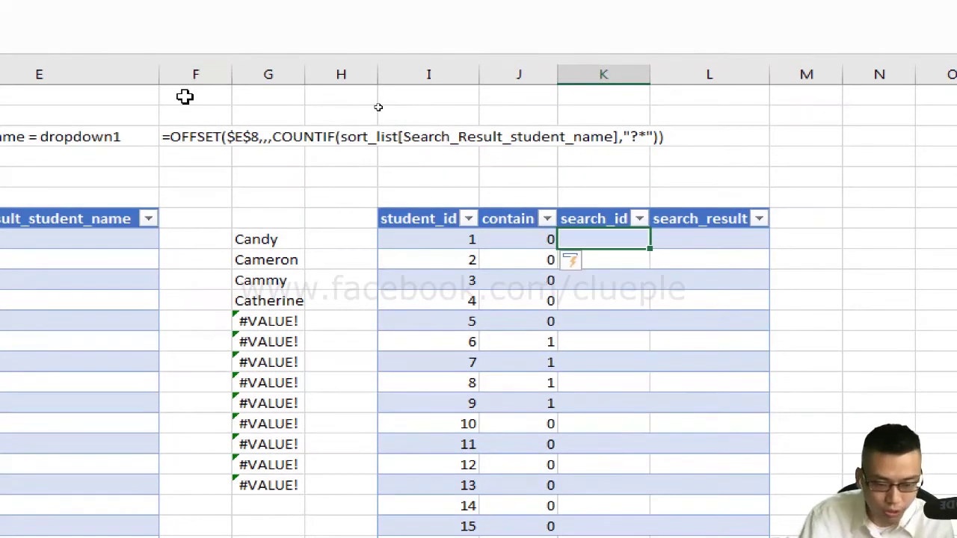
text(=if()
key(Left)
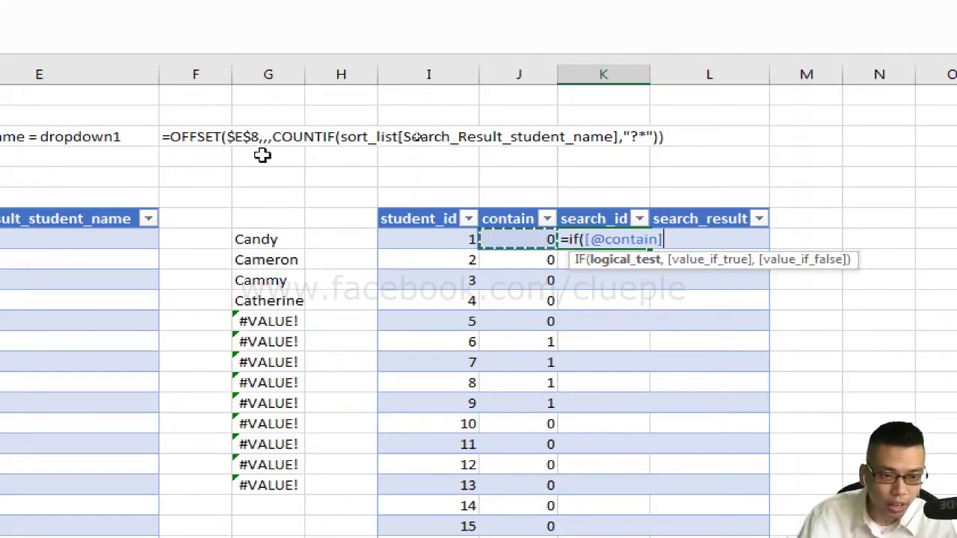
key(ctrl+space)
text(,)
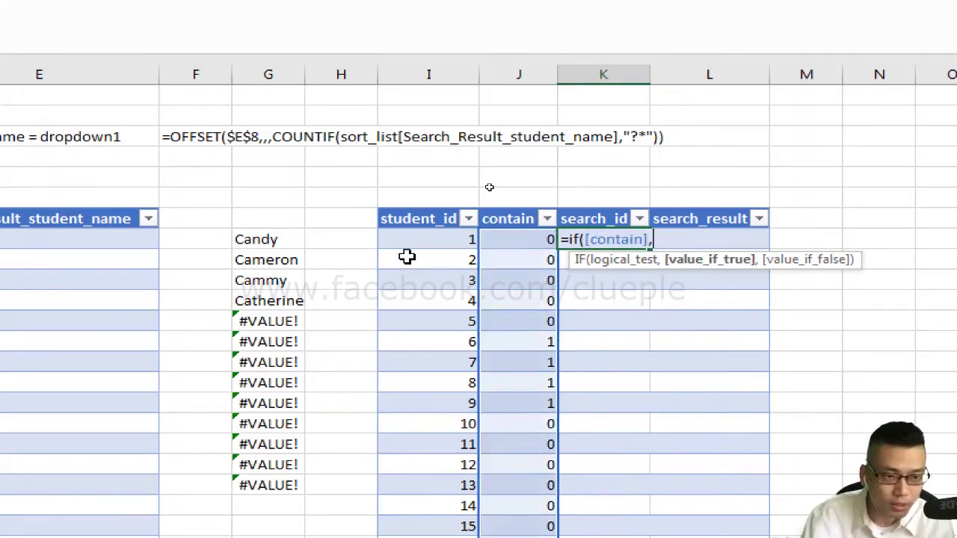
key(BackSpace)
text(=)
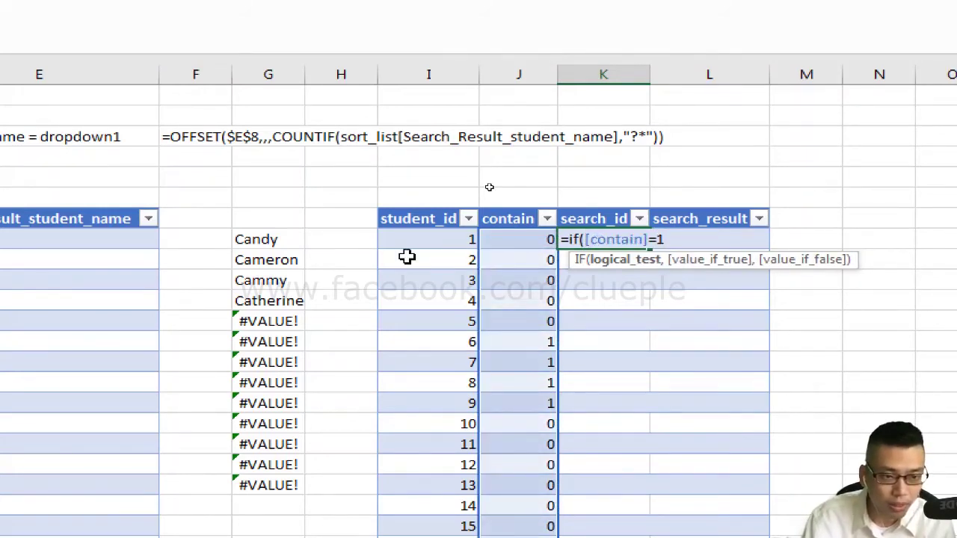
text(1,)
key(alt+Return)
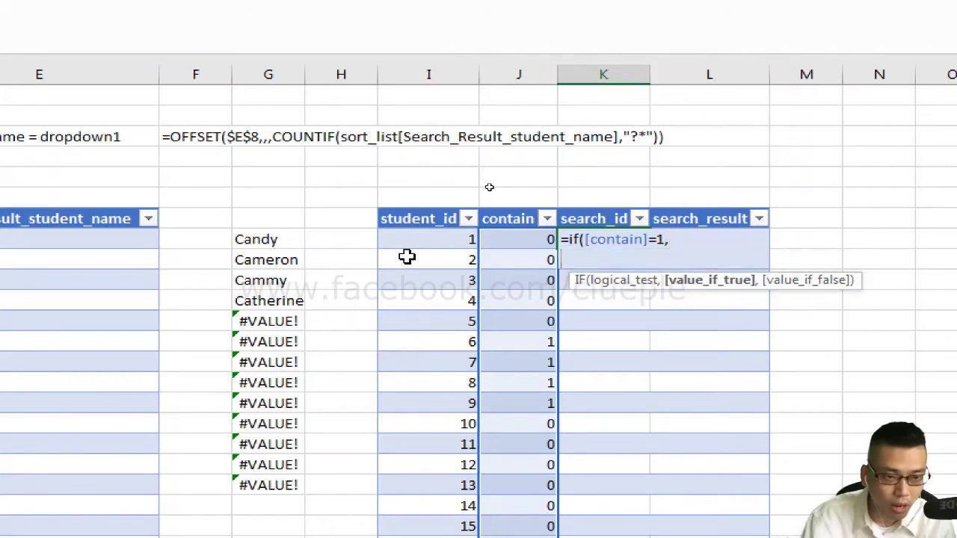
- Add SUM($J$8:J8) as value_if_true in the K8 formula and start a new line for value_if_false
text(sum()
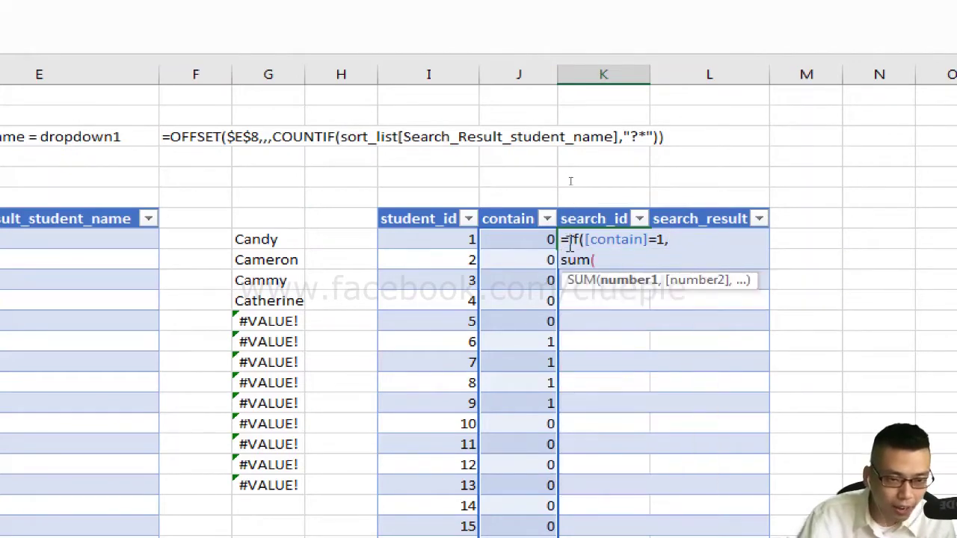
scroll(120, 232, left, 8)
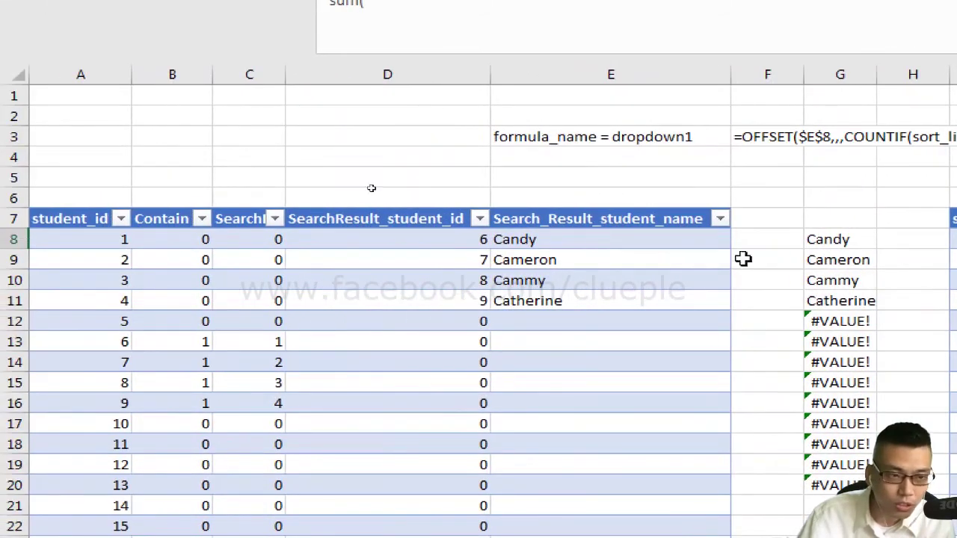
scroll(837, 293, right, 8)
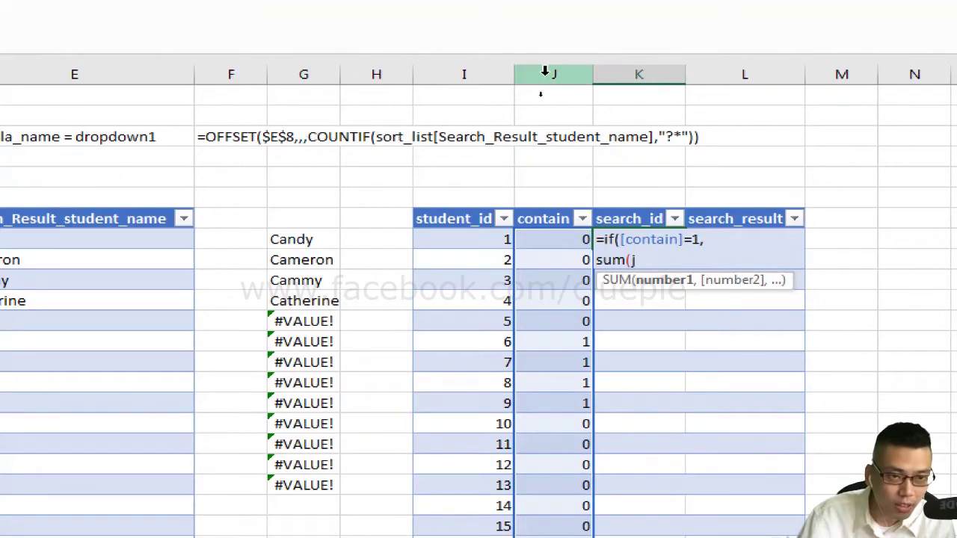
text(8)
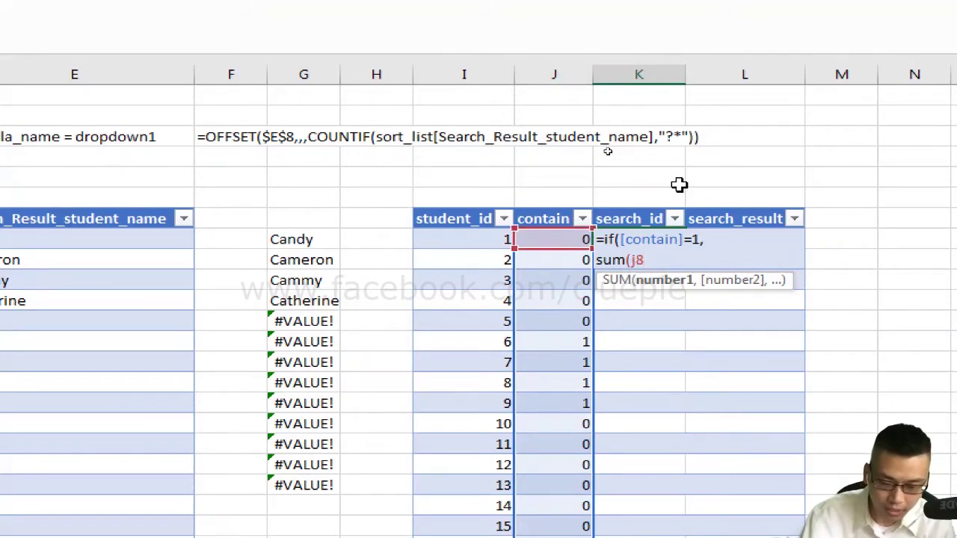
key(F4)
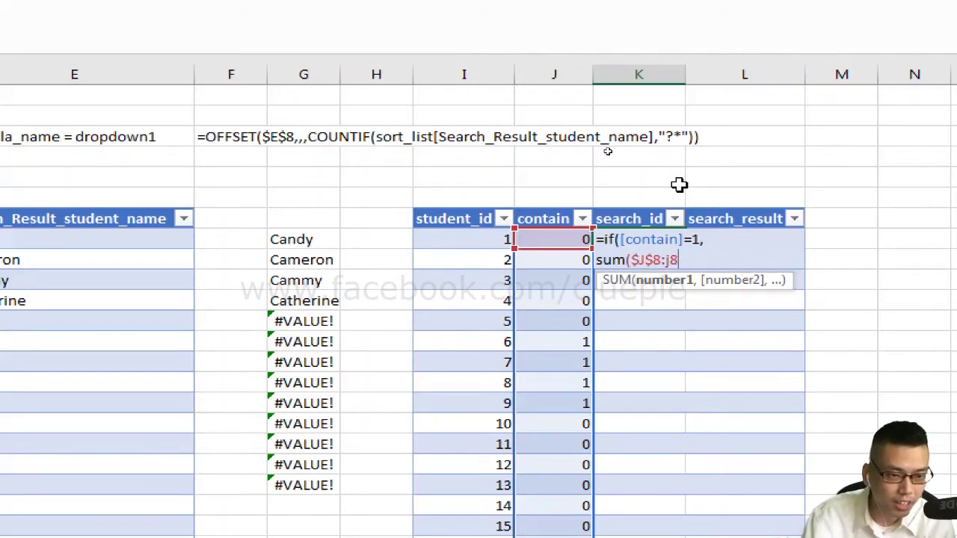
text(:j8))
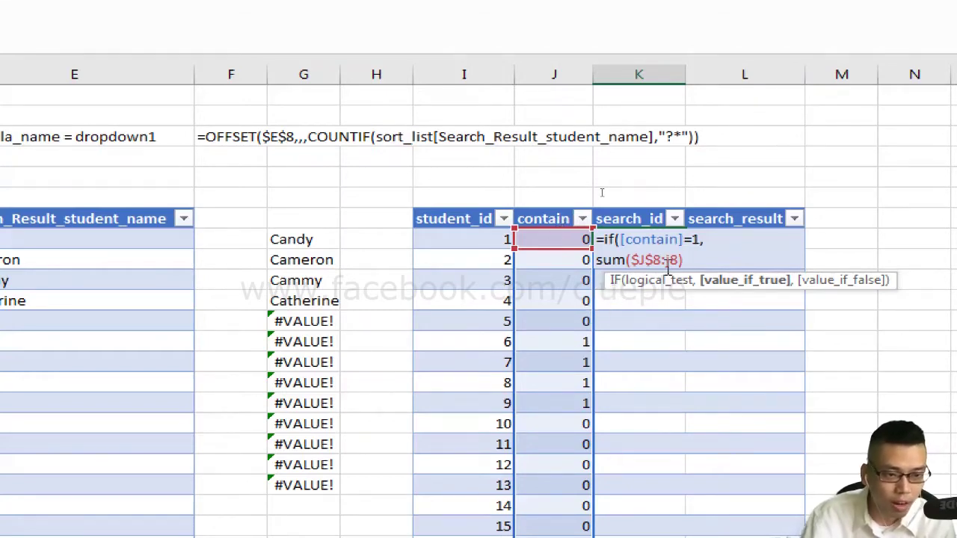
text(,)
key(alt+Return)
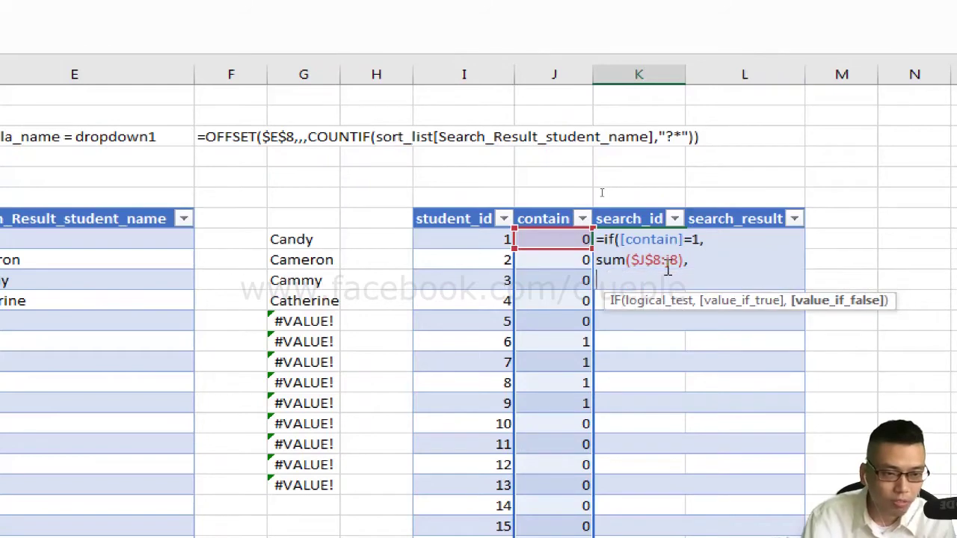
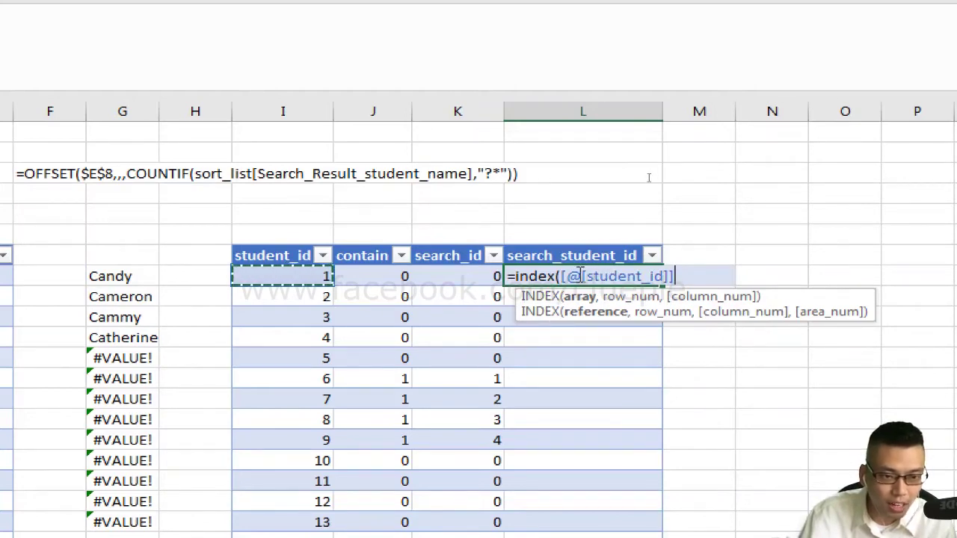
- Remove the @ from the student_id reference in the L8 INDEX formula so the whole column is the array, and begin the row_num argument
click(582, 275)
key(BackSpace)
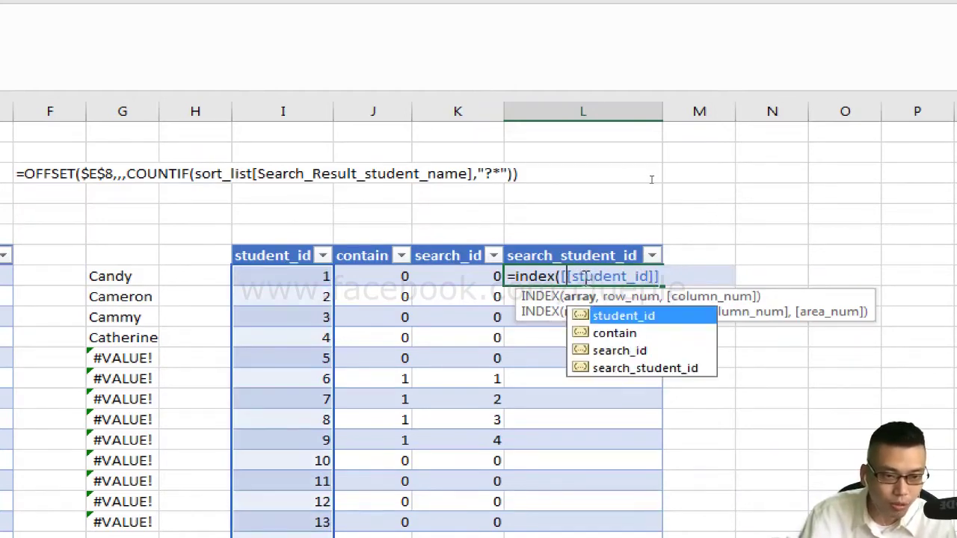
key(Escape)
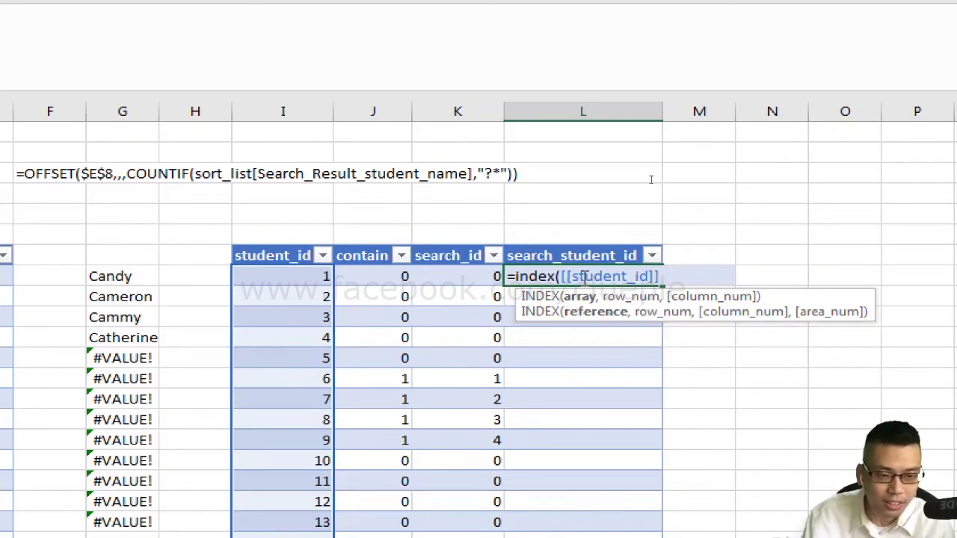
text(,)
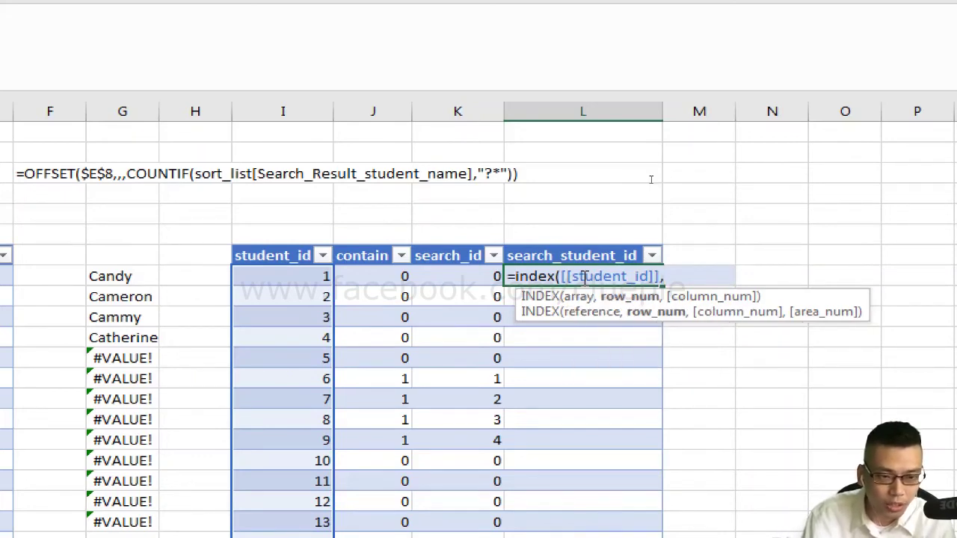
- Start a nested MATCH on a new line of the L8 INDEX formula, with an empty ROWS() as its lookup_value
key(alt+Return)
text(match()
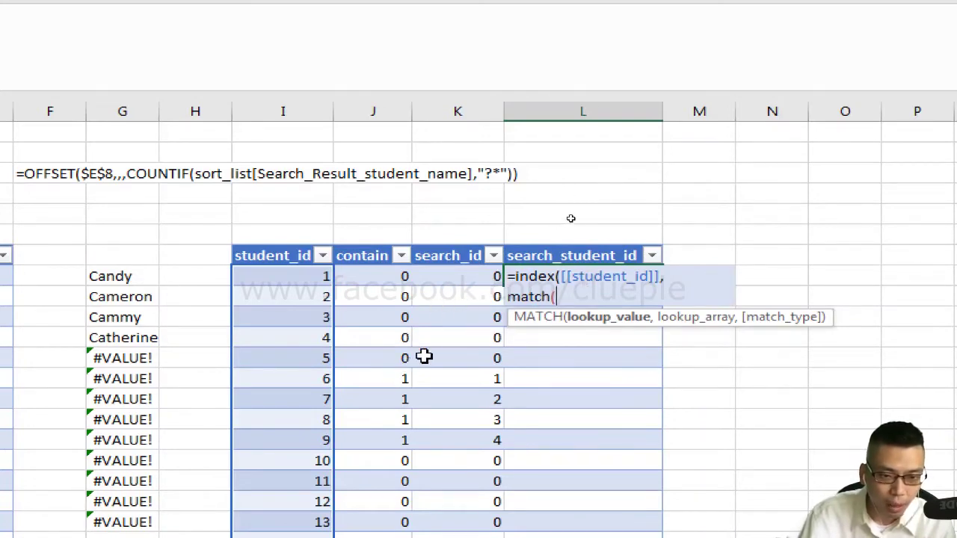
text(row)
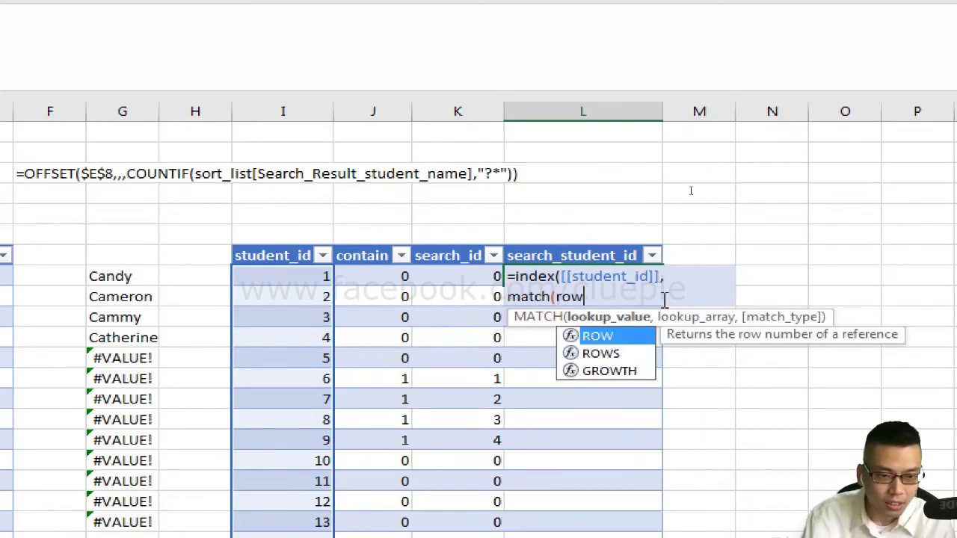
text(s())
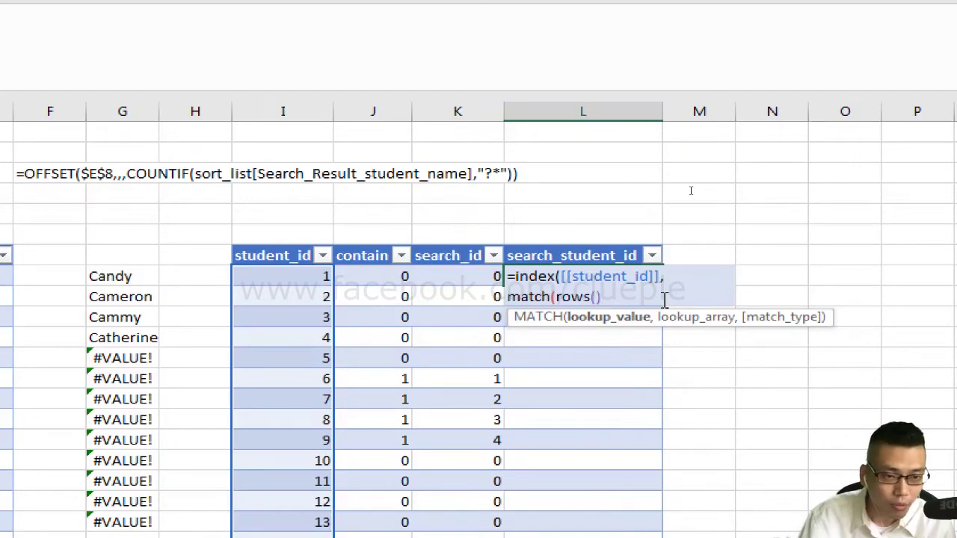
key(Left)
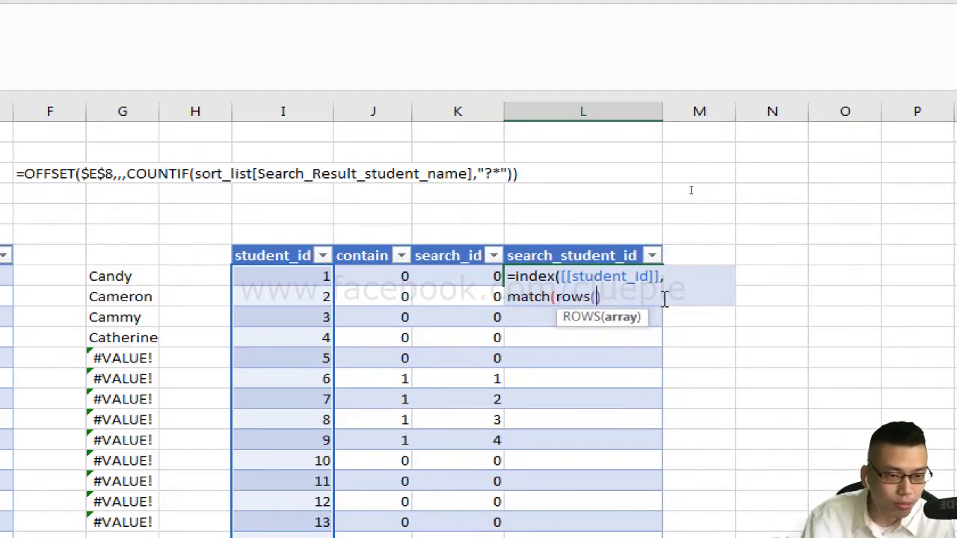
- Enter the expanding range $L$8:L8 inside ROWS in the L8 formula and begin the MATCH lookup_array argument
text(L8)
key(BackSpace)
key(BackSpace)
text(I8)
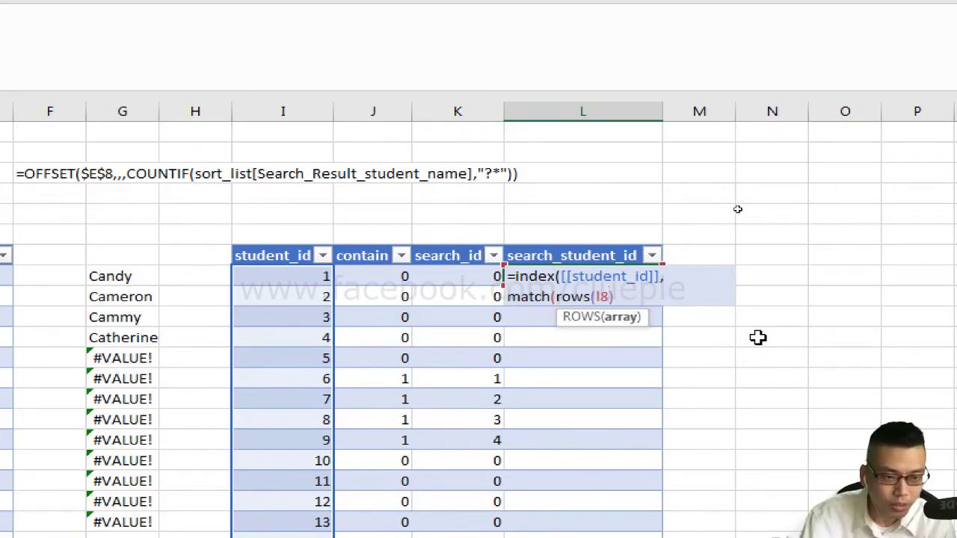
key(F4)
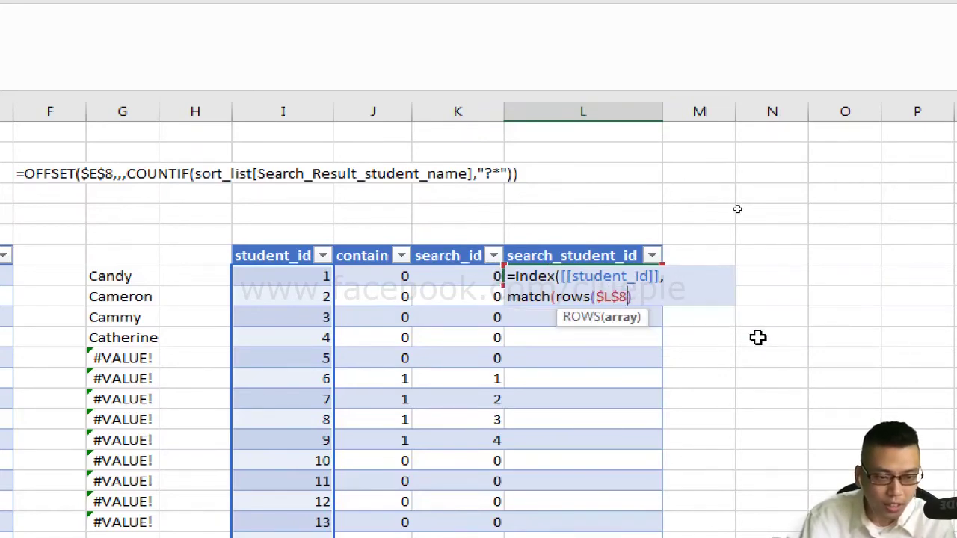
text(l8)
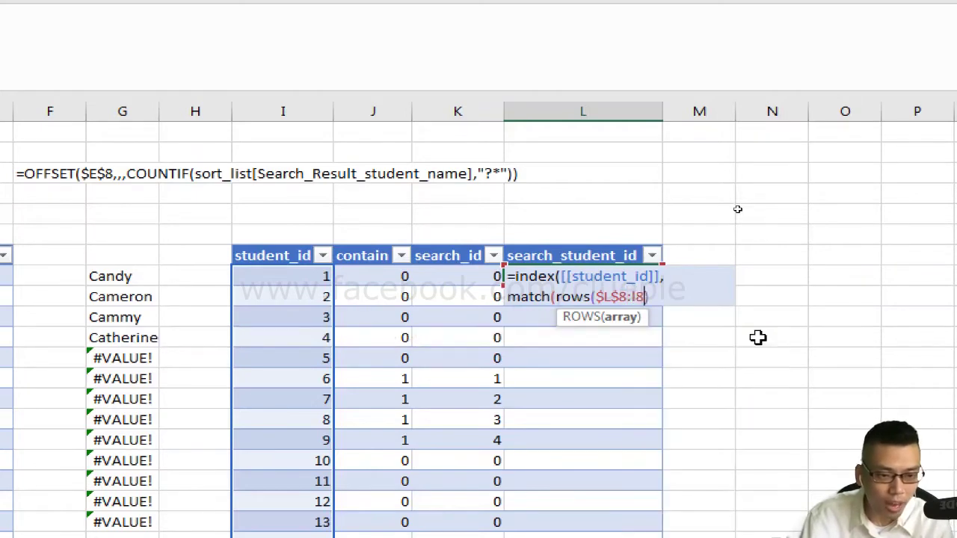
text())
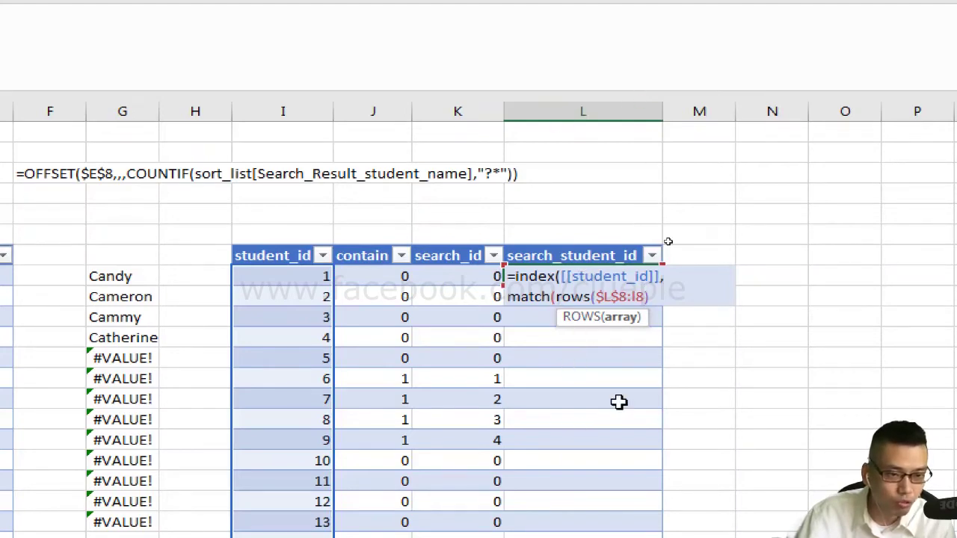
text(),)
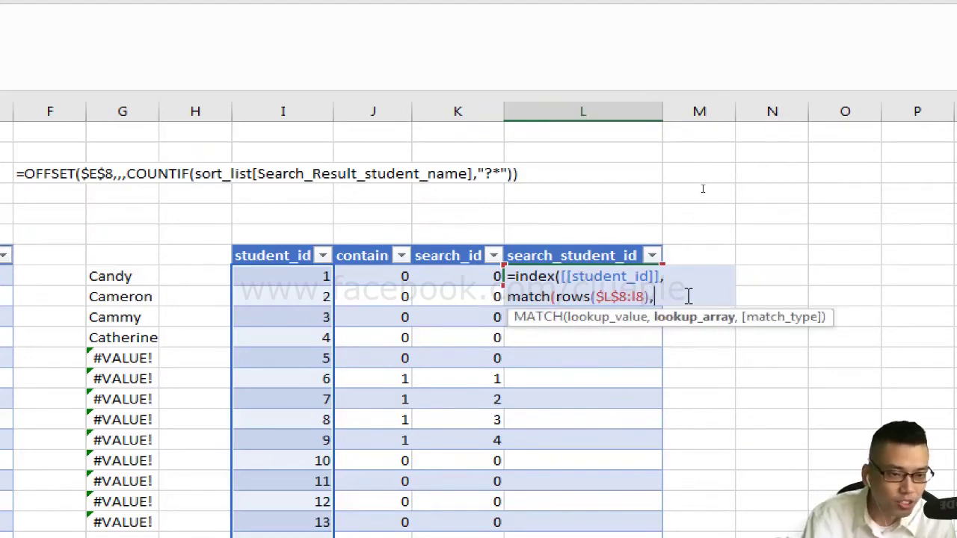
- Use the whole search_id column, without the @, as the MATCH lookup_array in the L8 formula
click(444, 276)
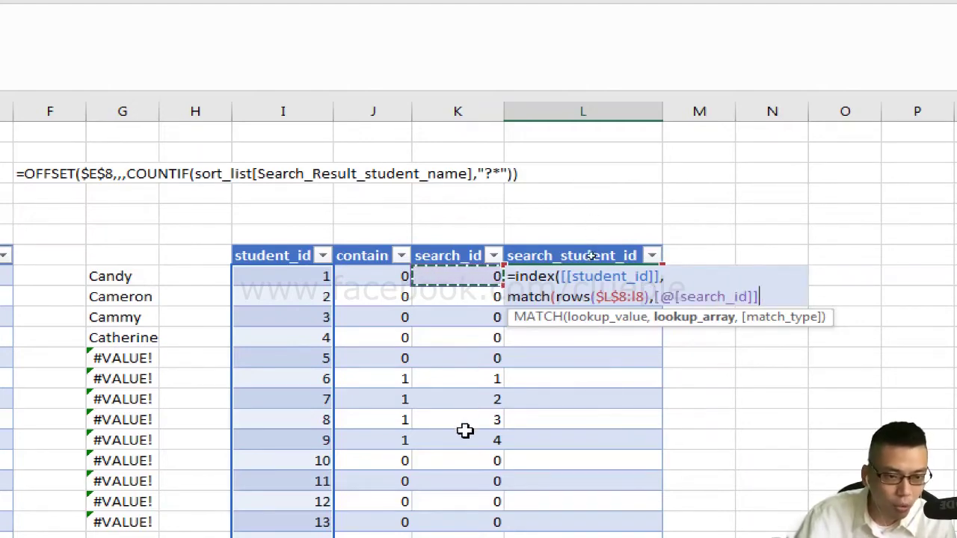
click(675, 300)
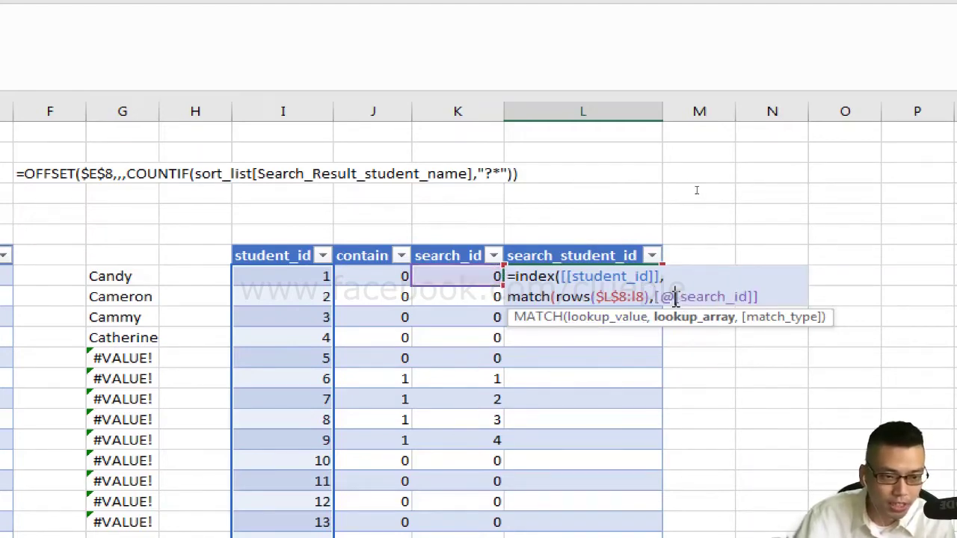
key(BackSpace)
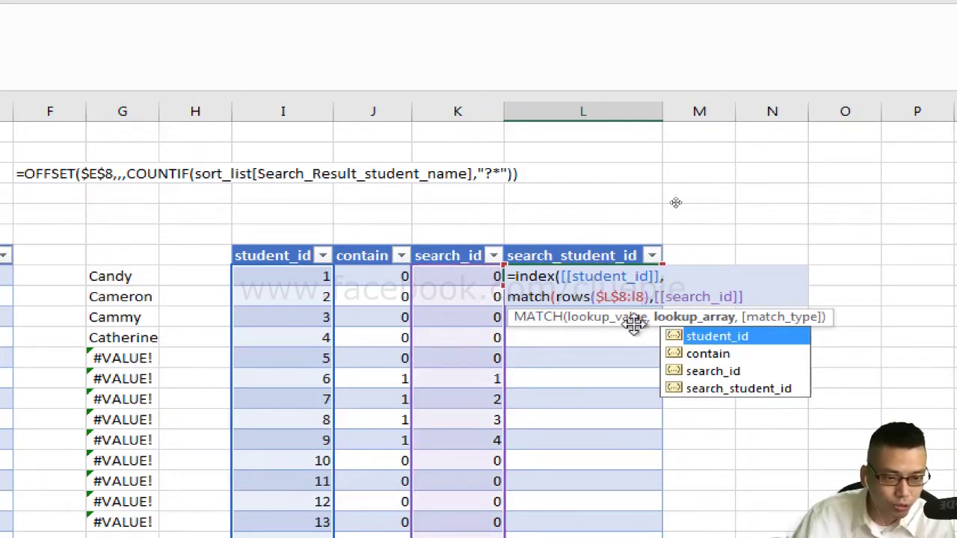
- Set the MATCH match_type to 0, close both functions with the last parenthesis on a new line, and enter the formula
click(754, 299)
text(,0)
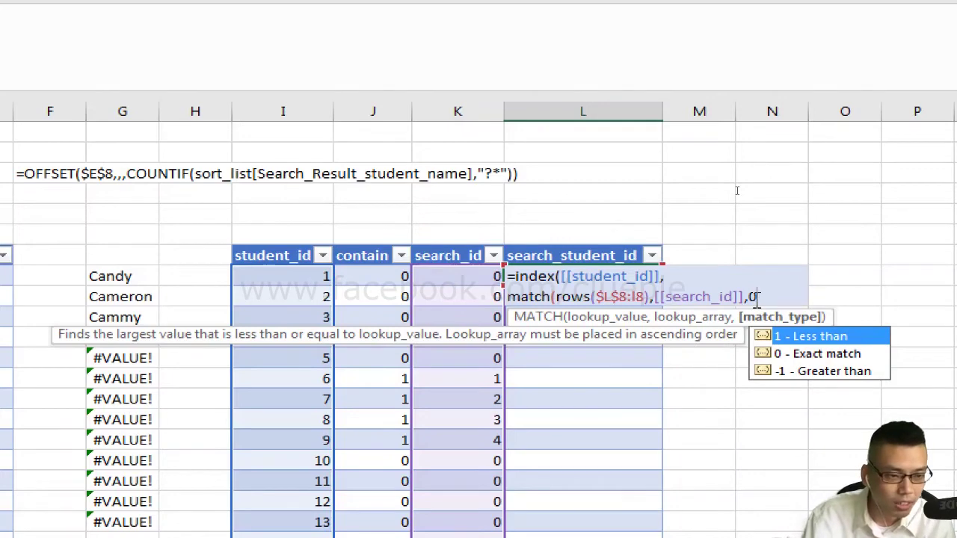
text())
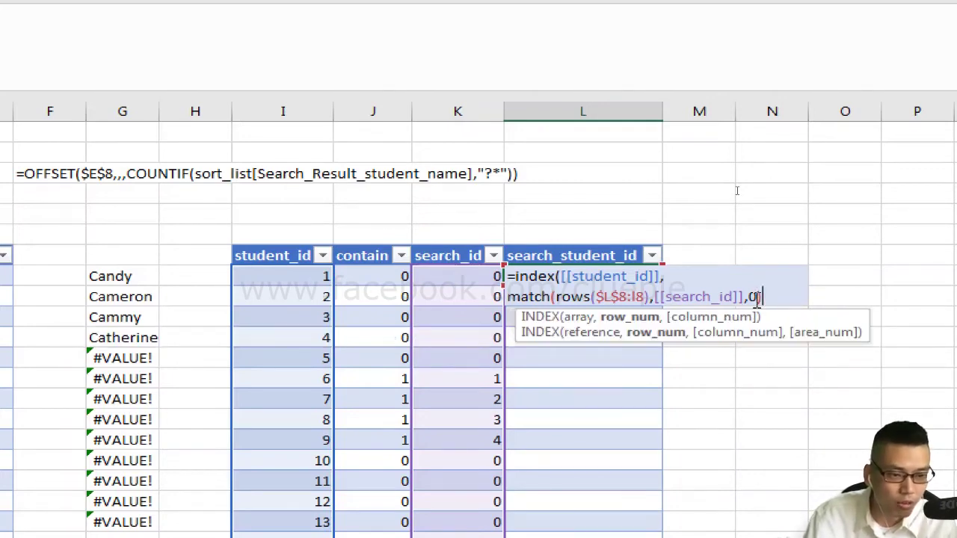
key(alt+Return)
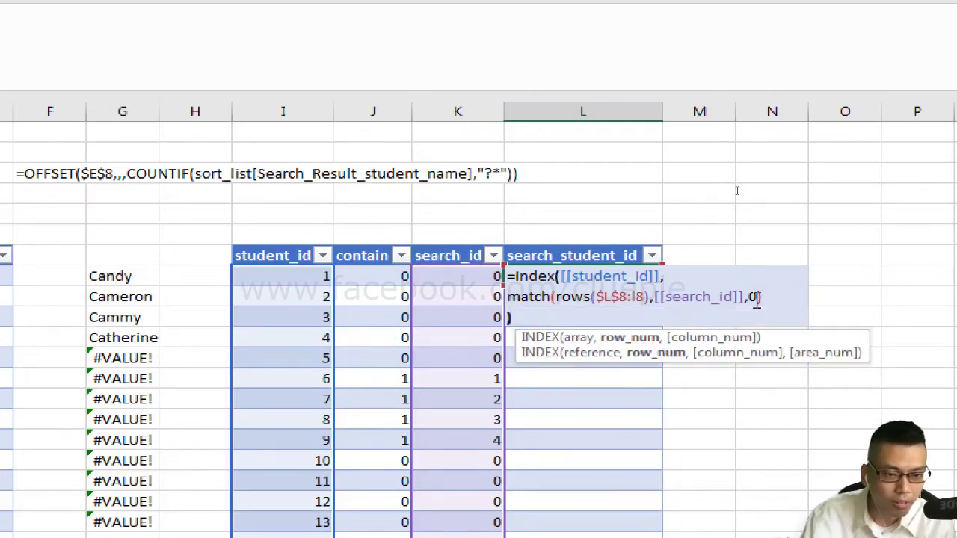
text())
key(Return)
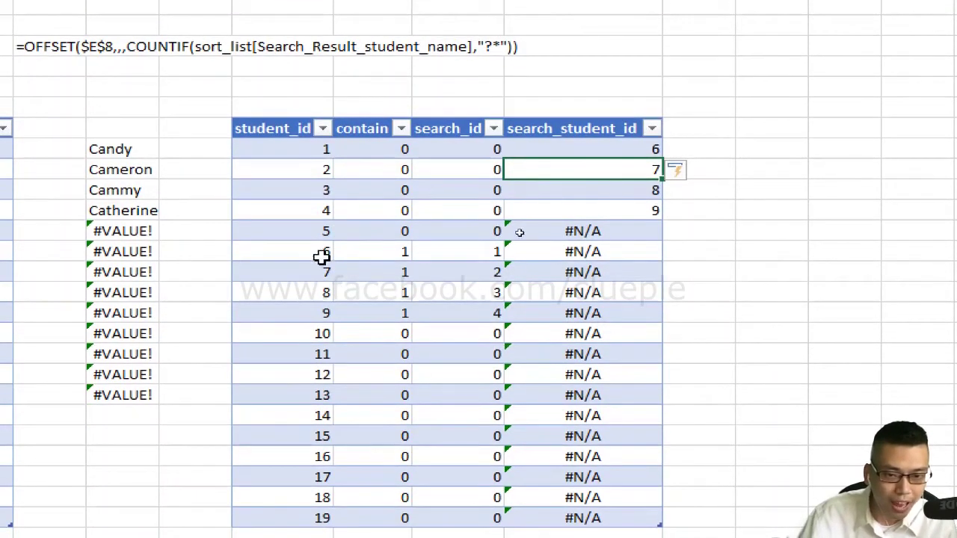
- Compare the student_id cells of the rows where contain is 1 with the search_student_id results
click(317, 254)
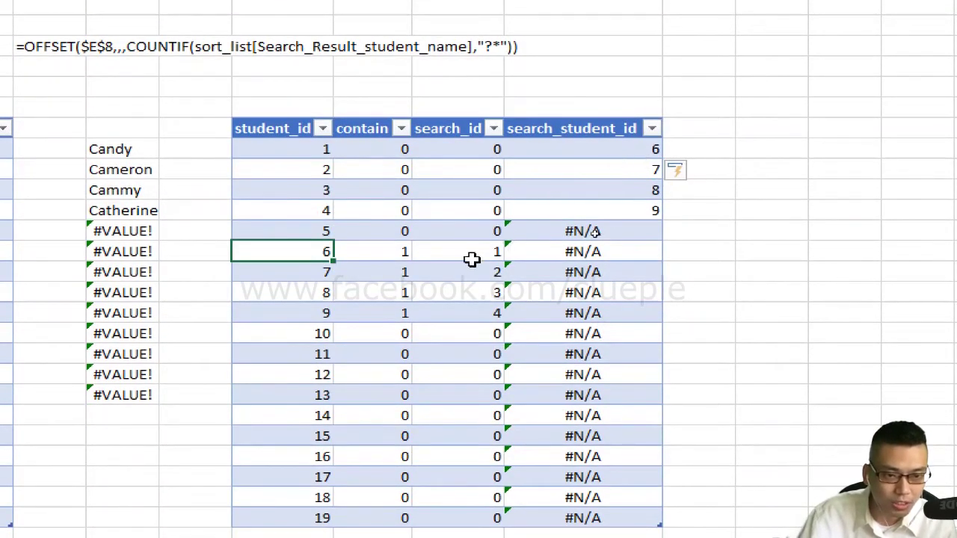
click(317, 278)
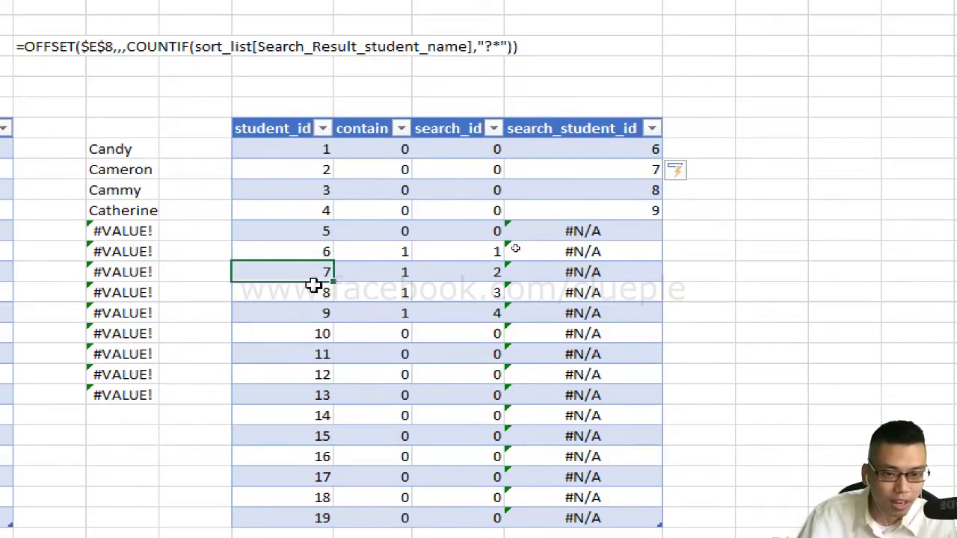
click(314, 297)
click(314, 314)
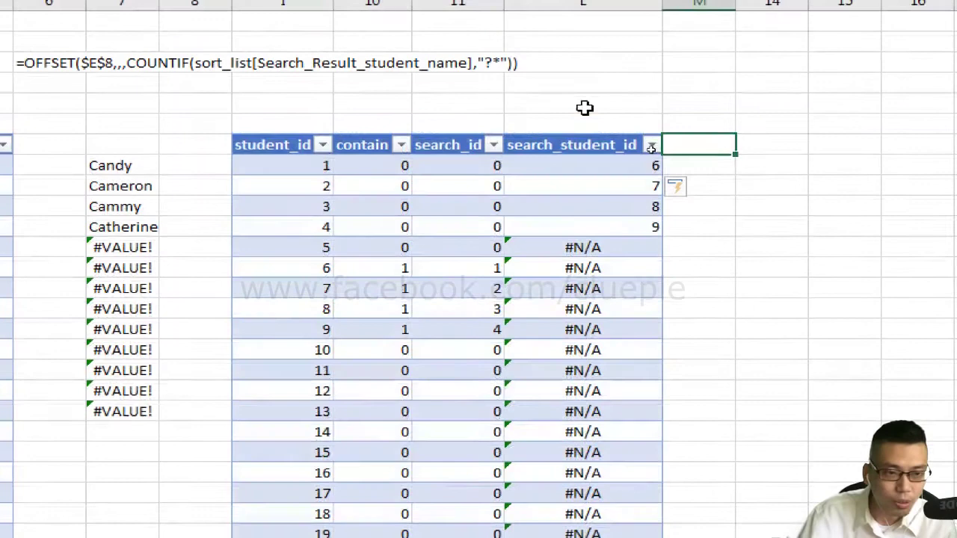
- Add a table column in M with the header search_student_id2 and fit its width to the header
key(Down)
key(Left)
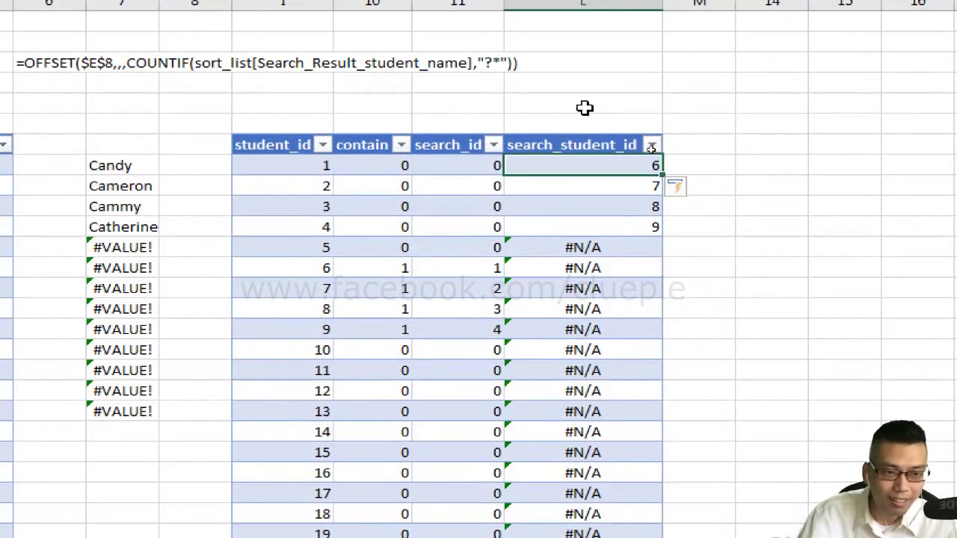
key(Up)
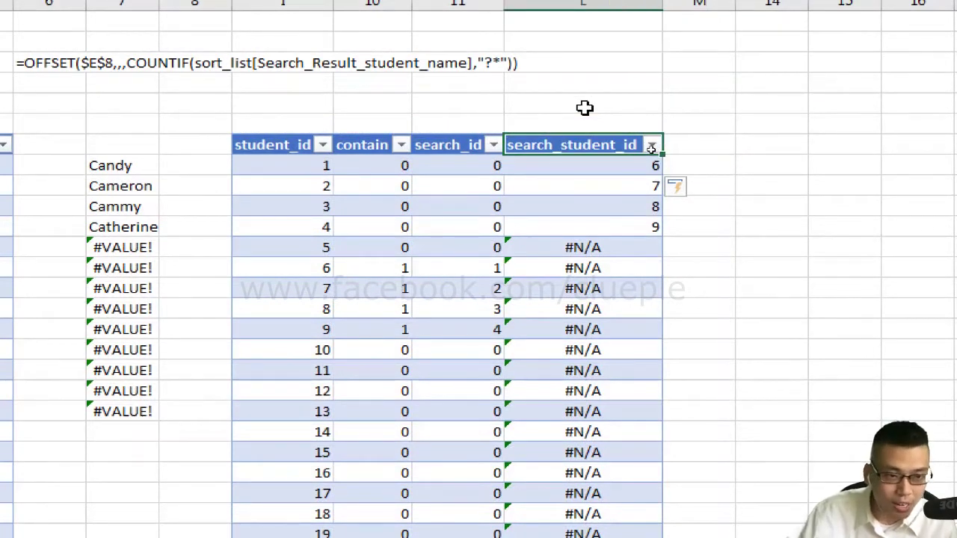
key(Right)
text(search_student_id2)
key(Escape)
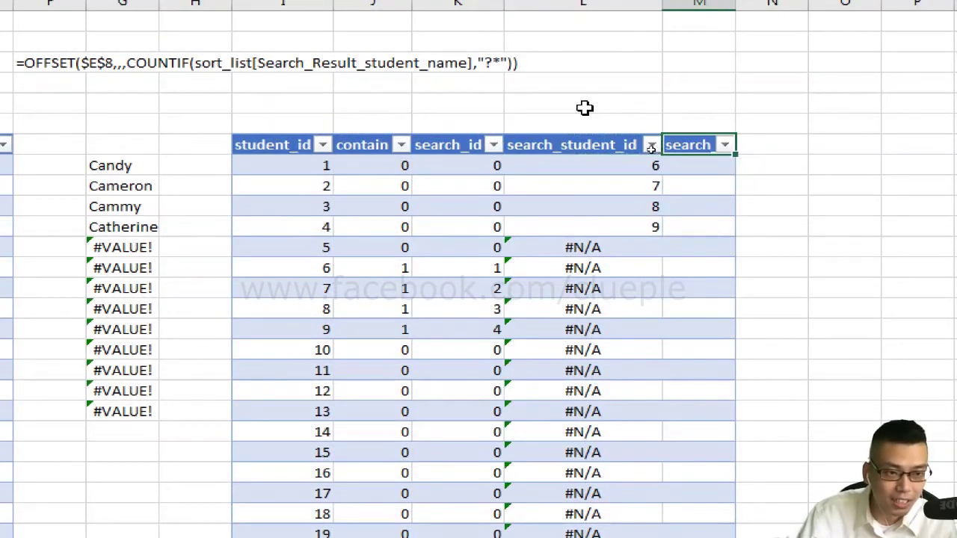
key(Right)
key(Left)
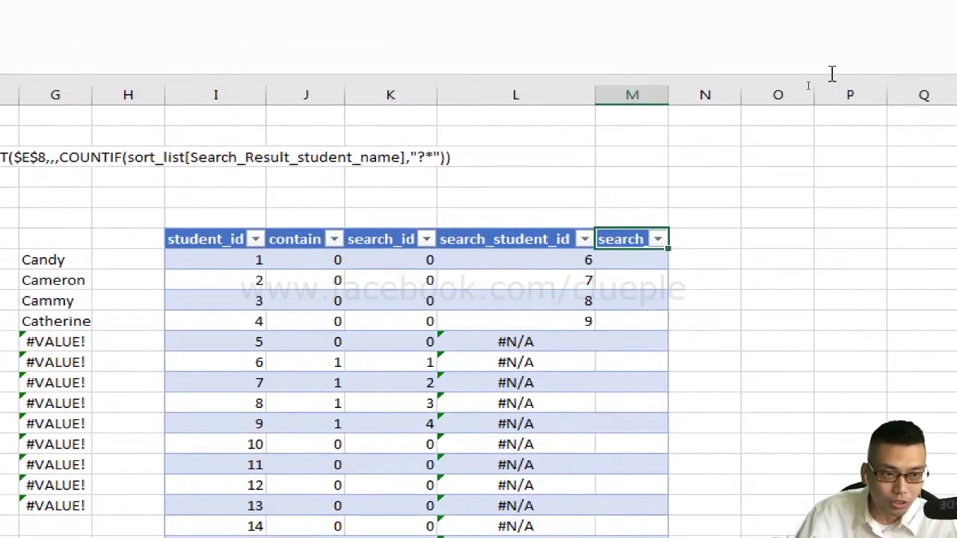
double_click(668, 91)
key(Right)
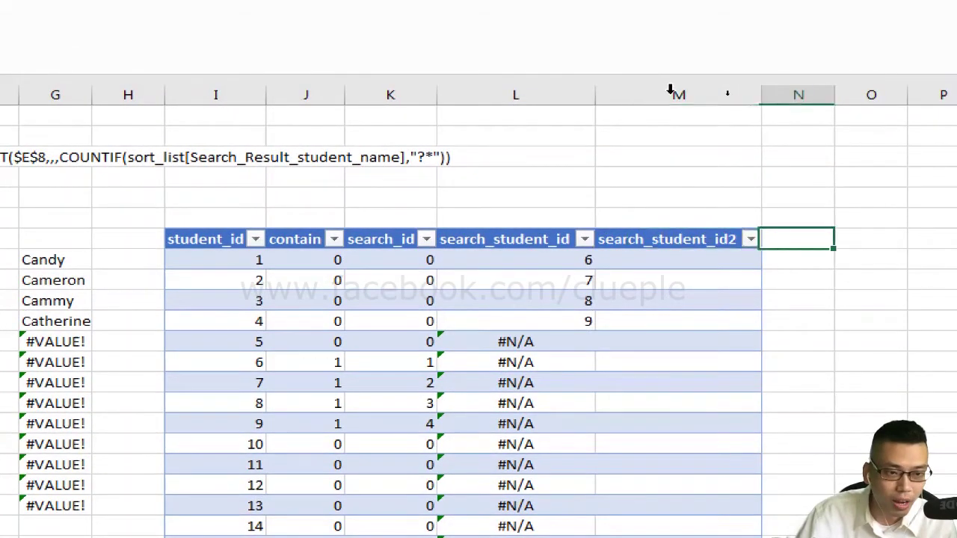
- Rename the new column's header in M7 to search_name
key(Left)
double_click(694, 238)
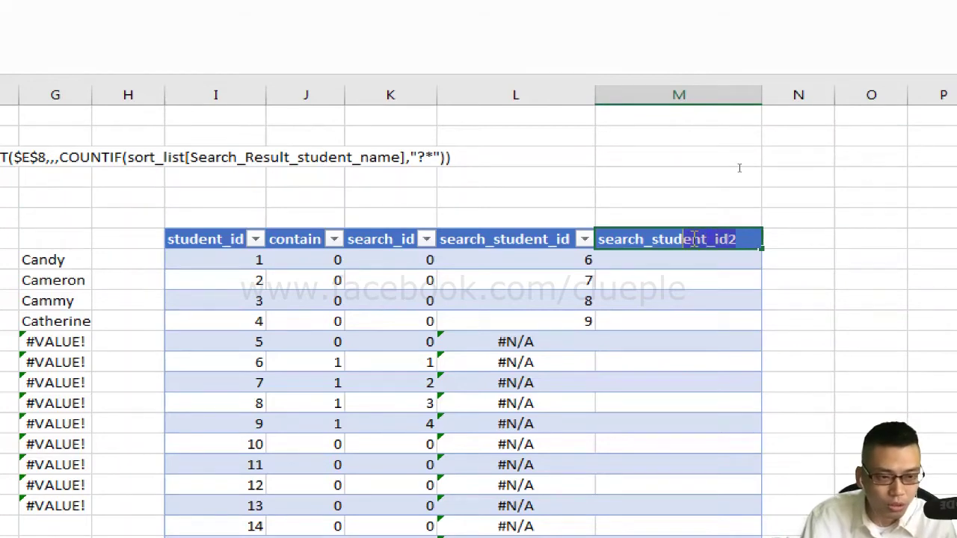
text(name)
key(Return)
- Begin an INDEX formula in M8 with student_table[Name] from the source_data sheet as the array, followed by a line break
text(=)
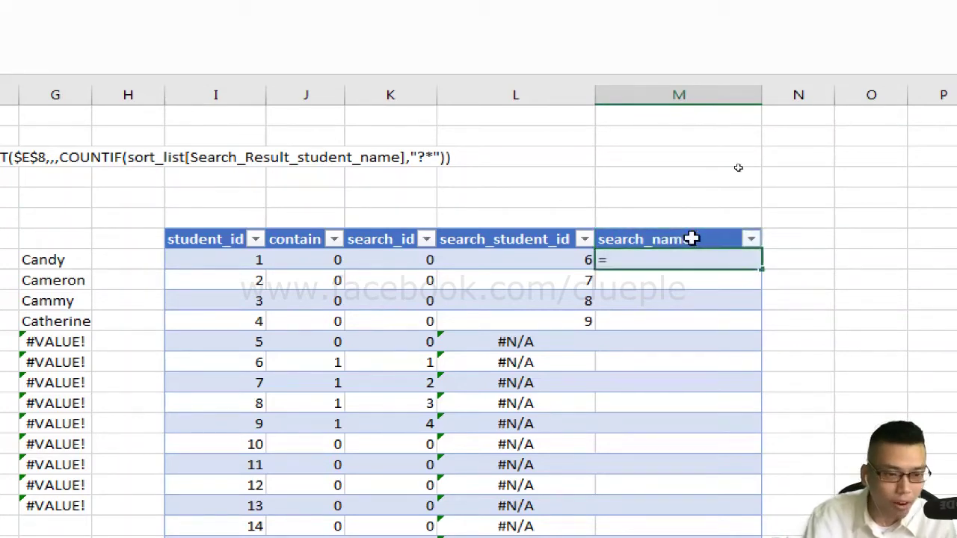
text(i)
key(BackSpace)
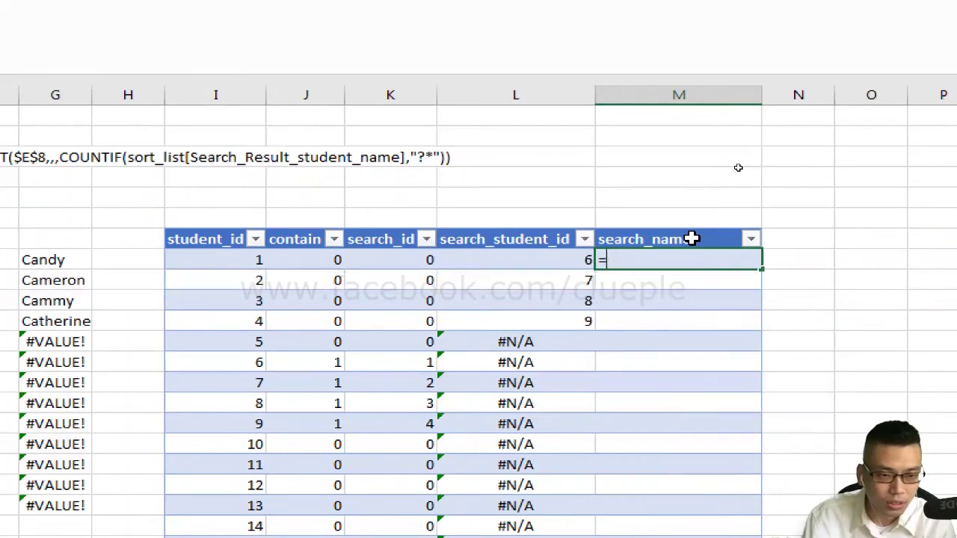
text(index()
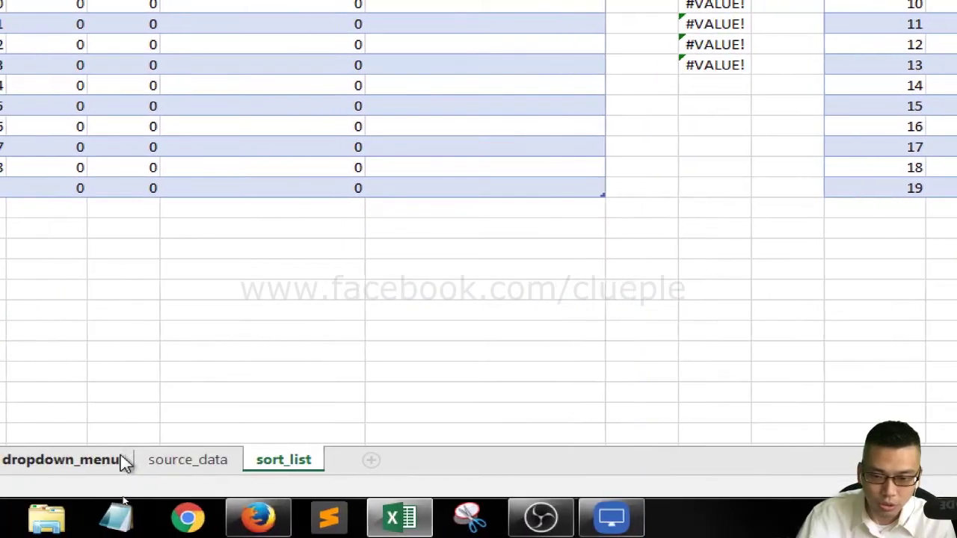
click(177, 462)
click(154, 166)
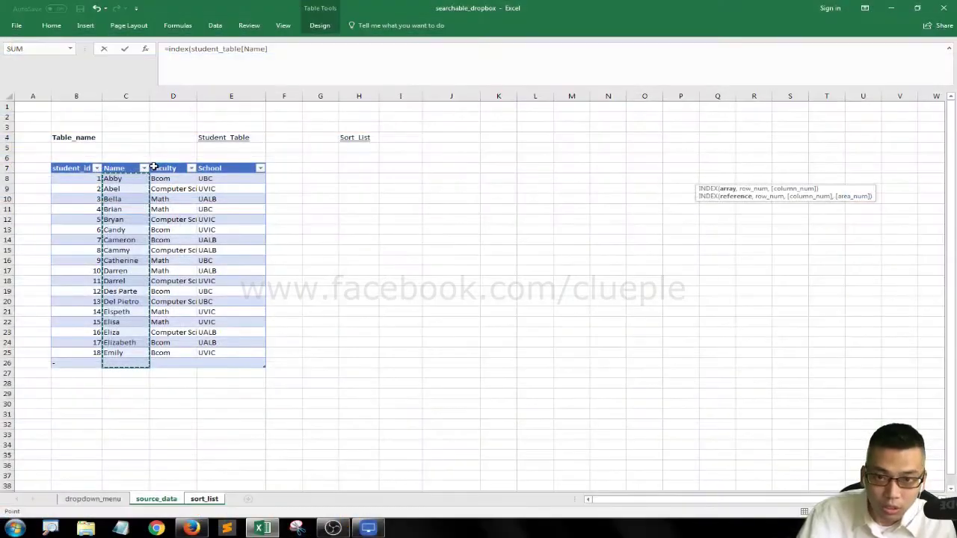
click(292, 55)
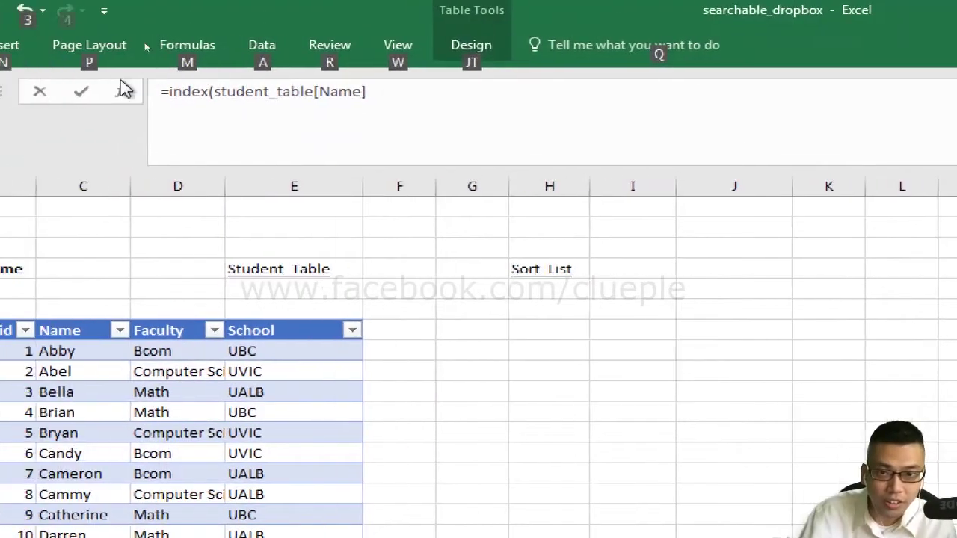
text(,)
key(alt+Return)
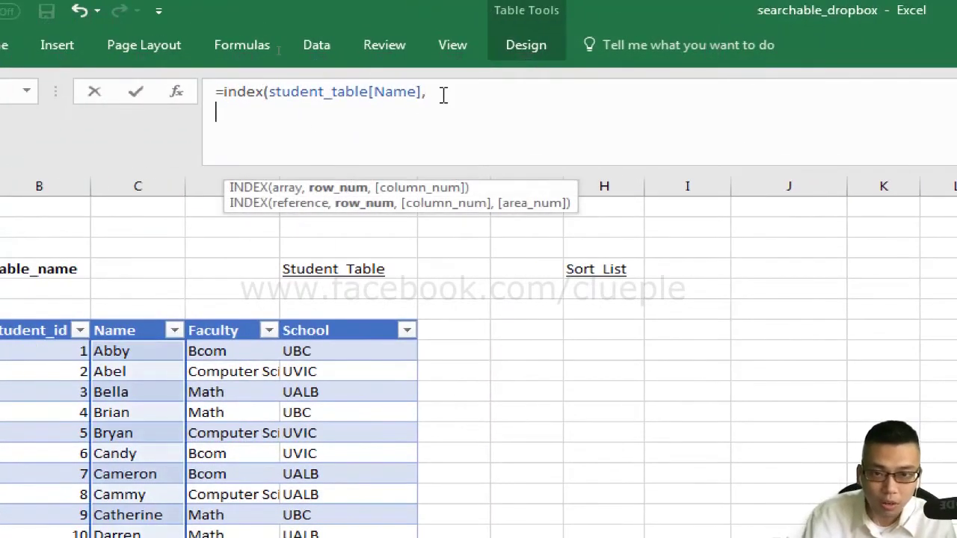
- Start a nested MATCH in the M8 formula with the search_student_id reference from sort_list, without the @, as lookup_value
text(match()
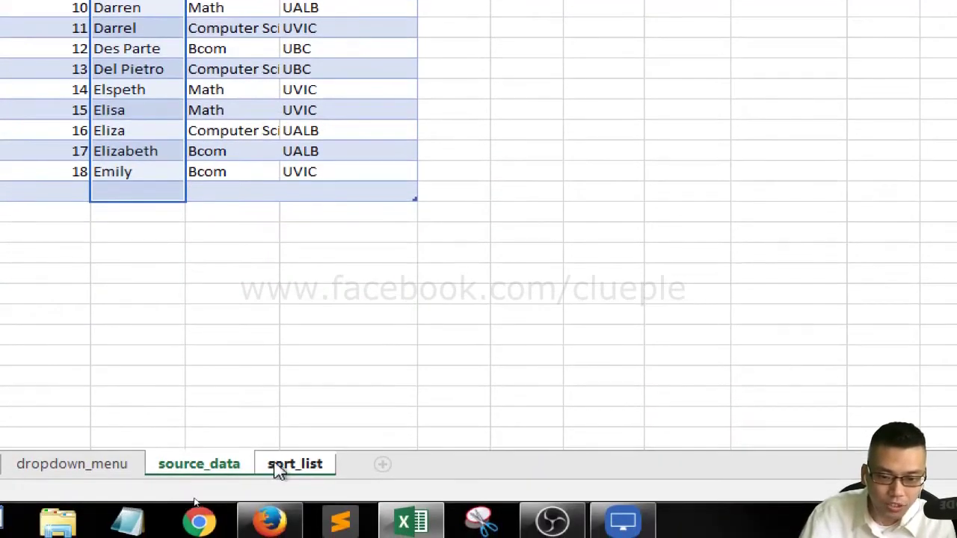
click(278, 465)
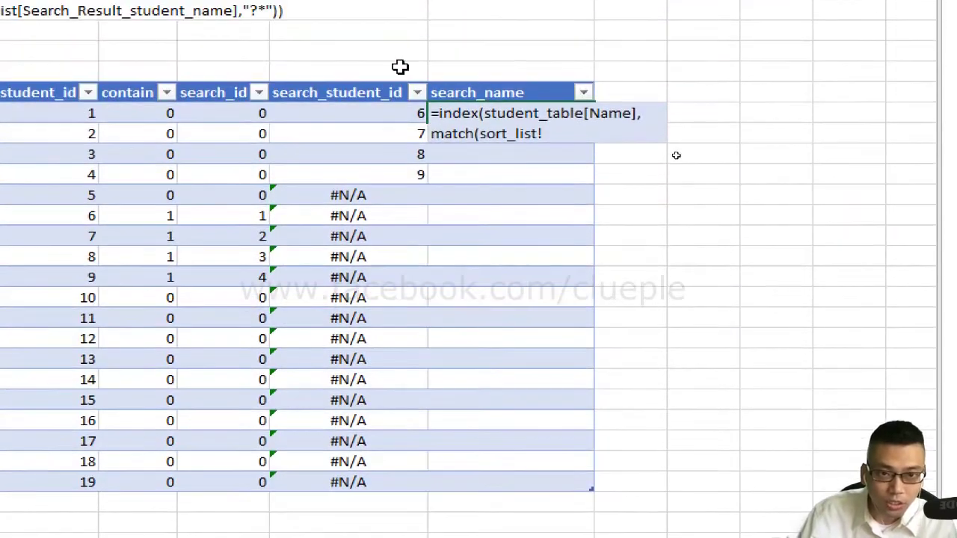
click(331, 111)
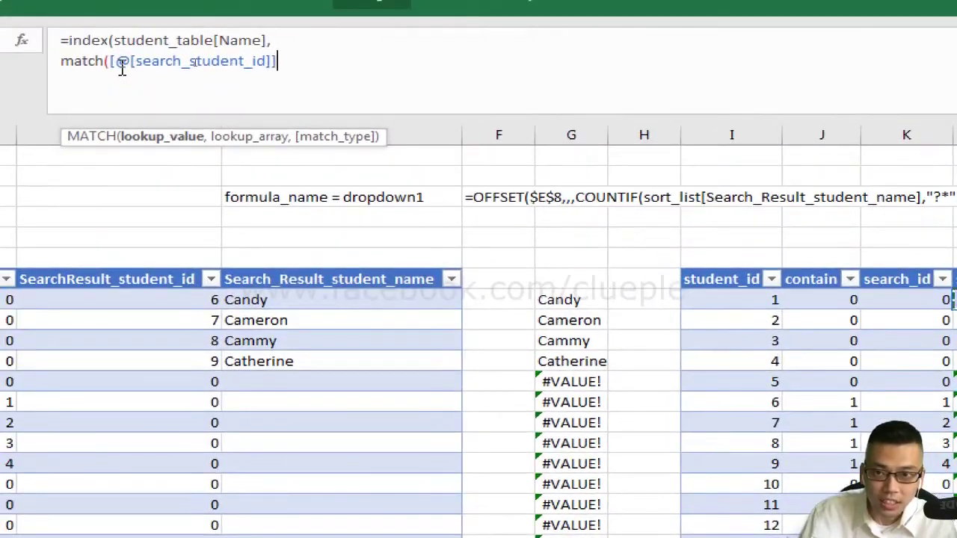
key(BackSpace)
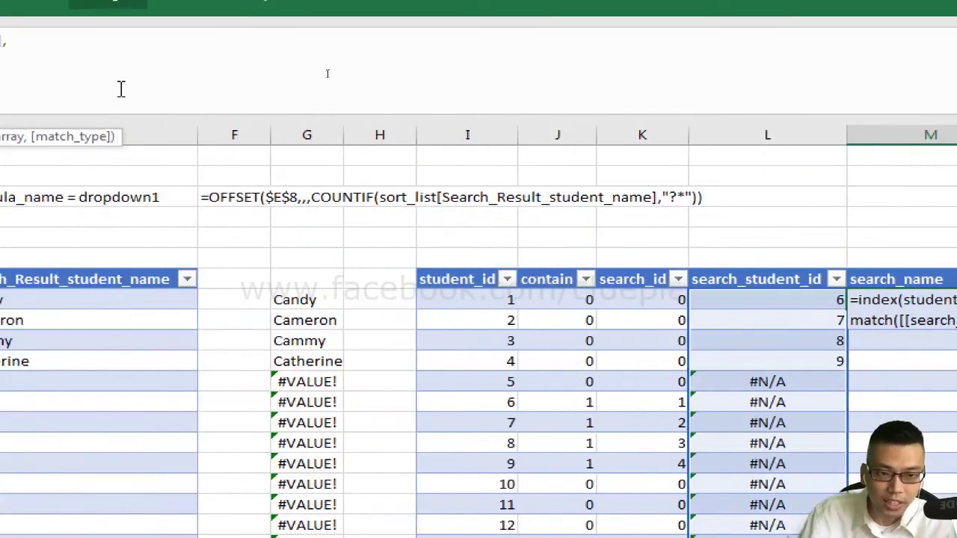
- Set the nested MATCH's lookup_array in the M8 formula to student_table[student_id] from the source_data sheet
text(,)
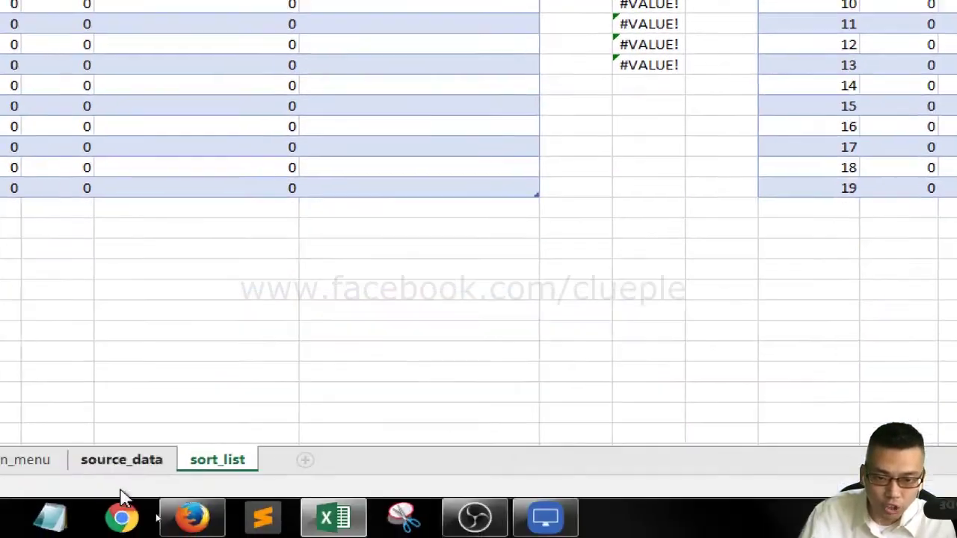
click(140, 461)
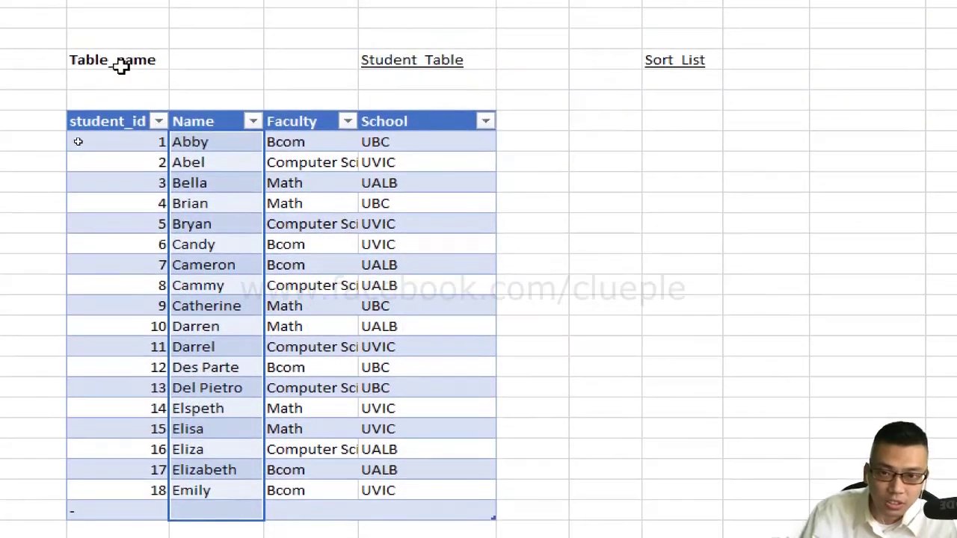
click(136, 81)
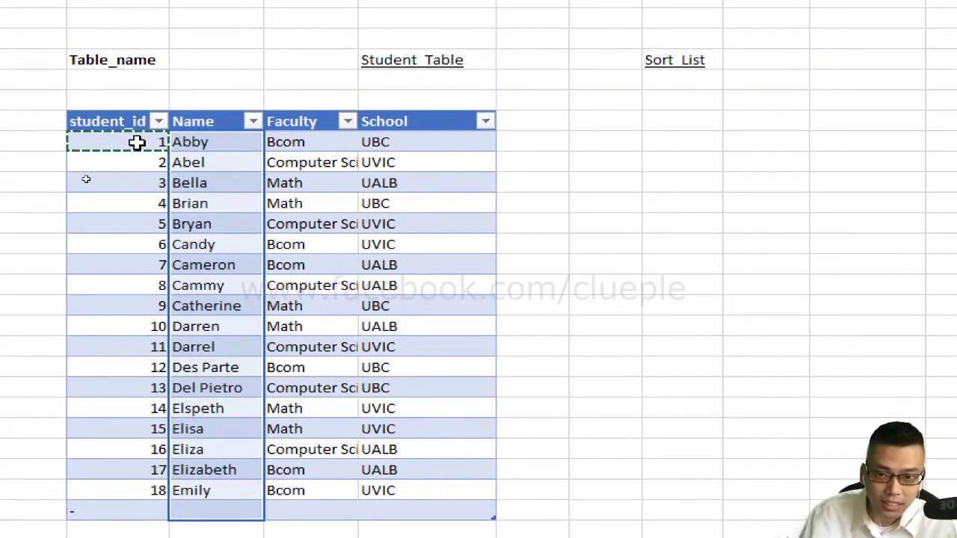
key(ctrl+shift+Down)
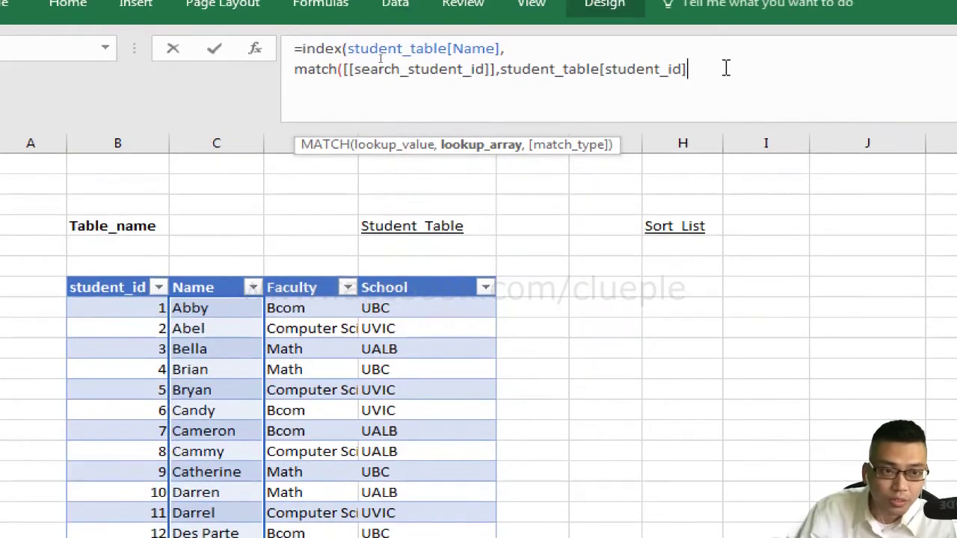
- Set the MATCH match_type to 0, close MATCH and INDEX, and enter the search_name formula
text(,)
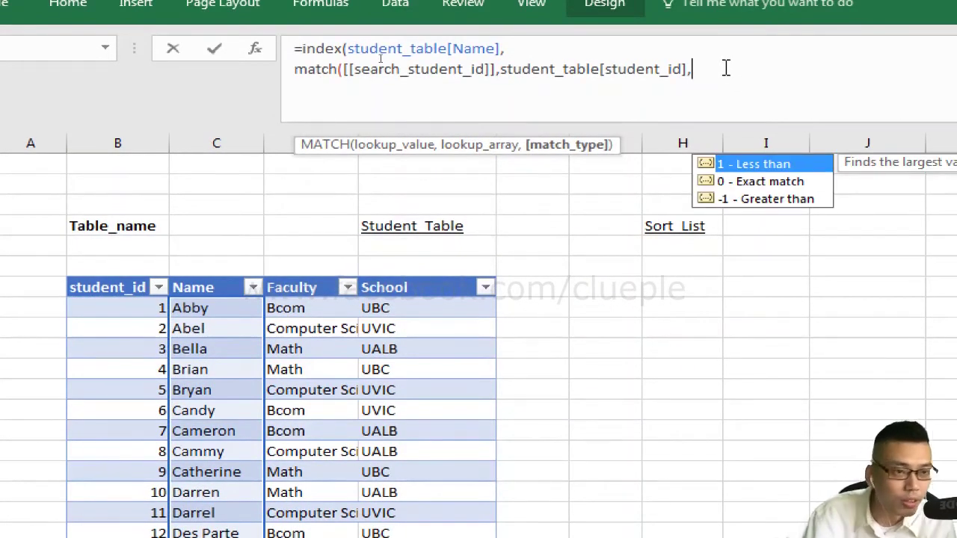
text(0))
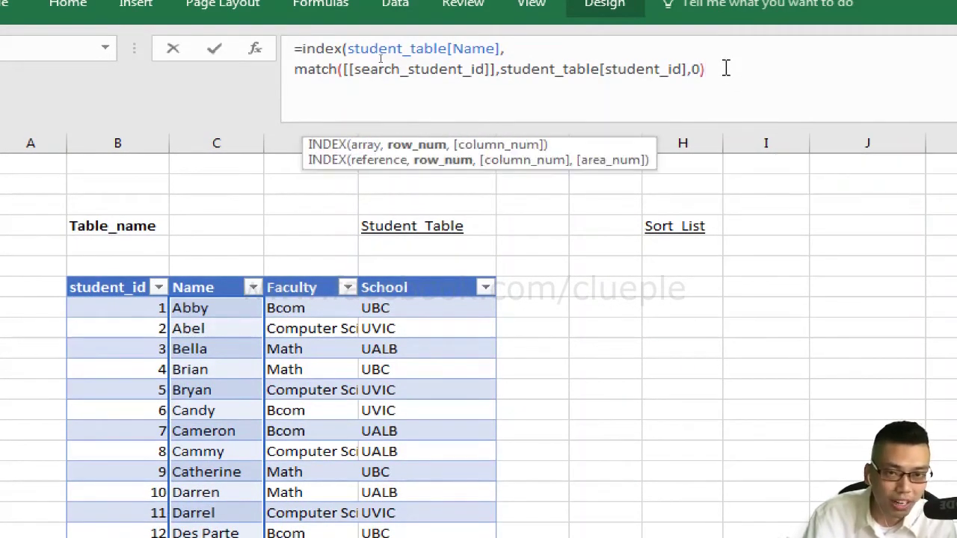
key(Right)
key(Right)
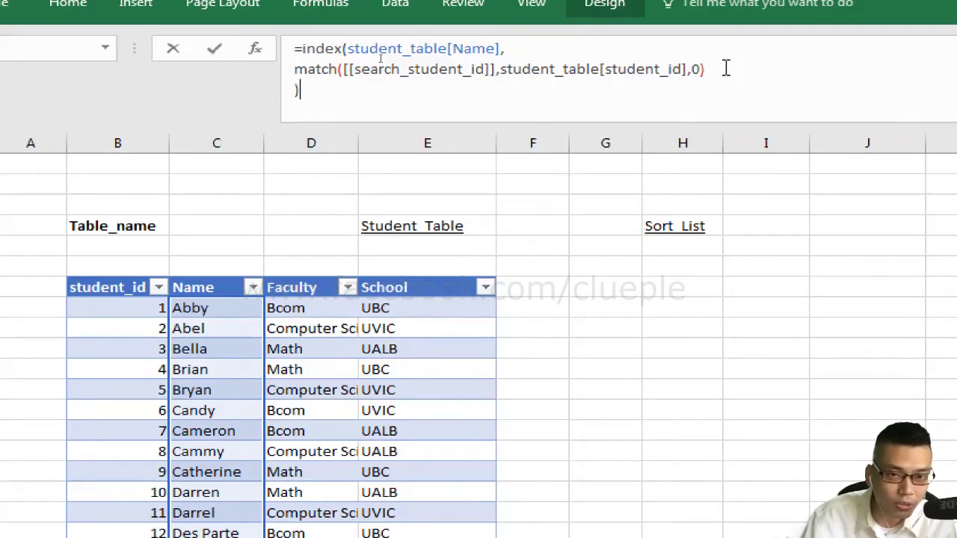
key(Return)
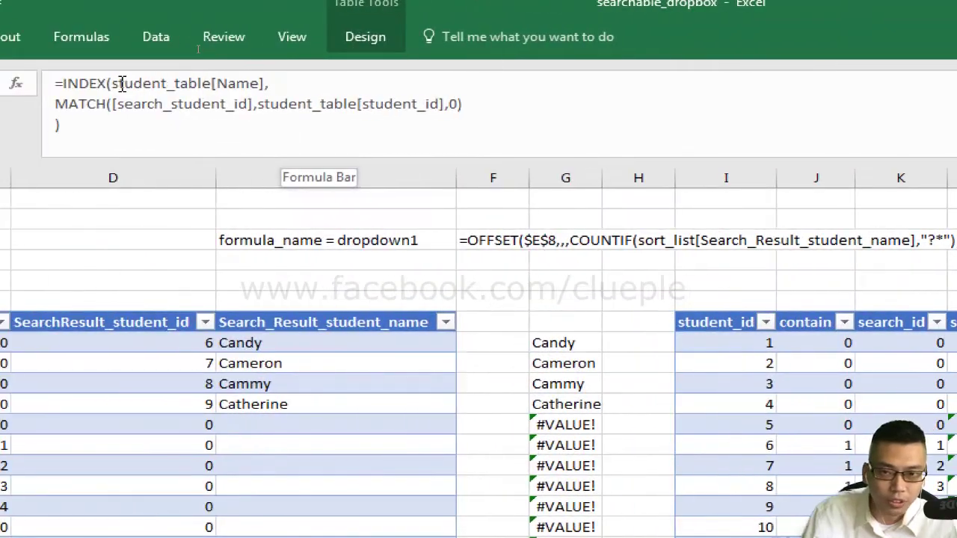
- Insert IFERROR( before INDEX in the M8 formula, followed by a line break
click(122, 84)
key(shift+End)
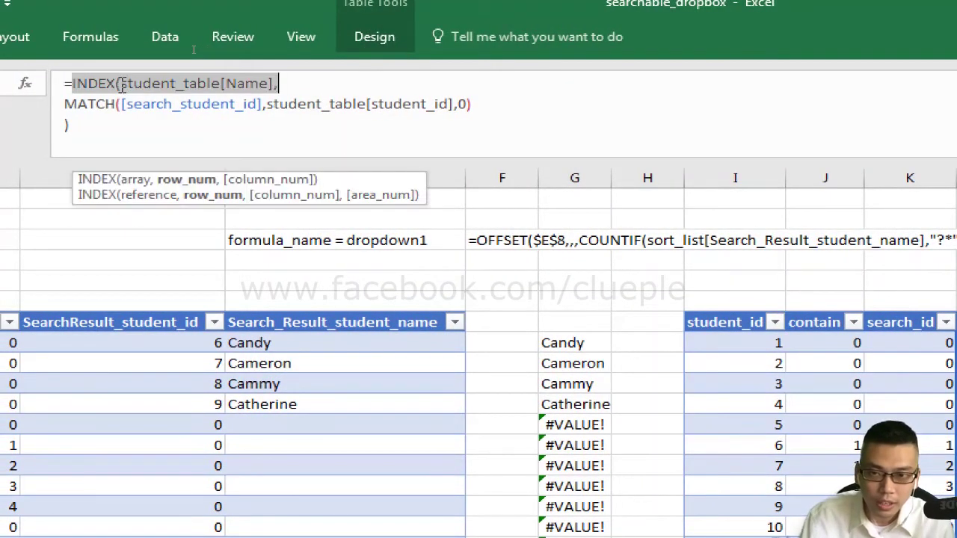
key(shift+Down)
key(shift+Down)
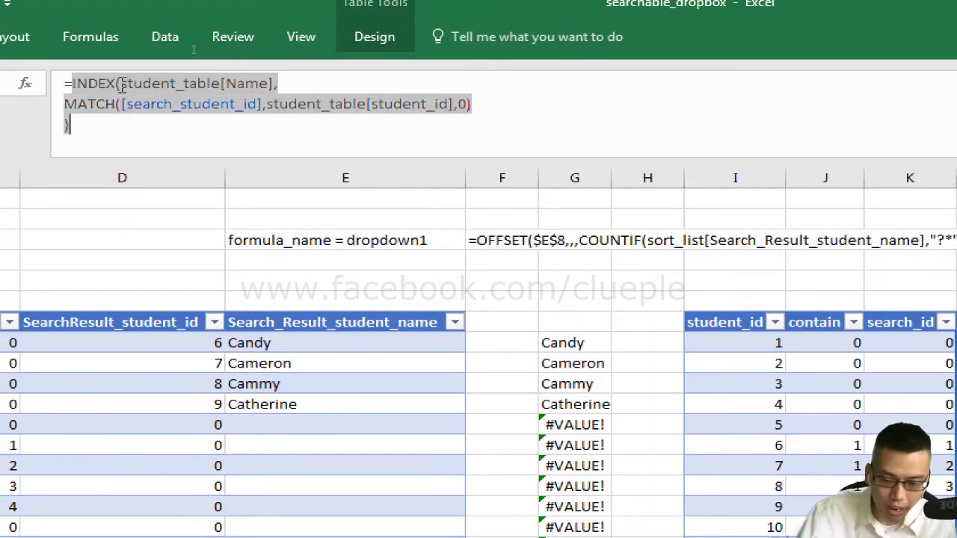
key(Up)
key(ctrl+Home)
key(Right)
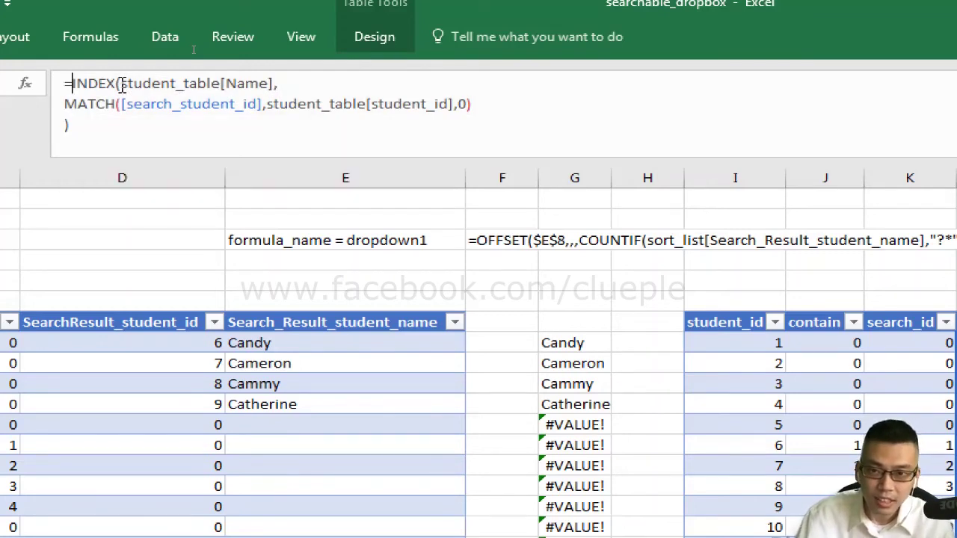
text(iferror)
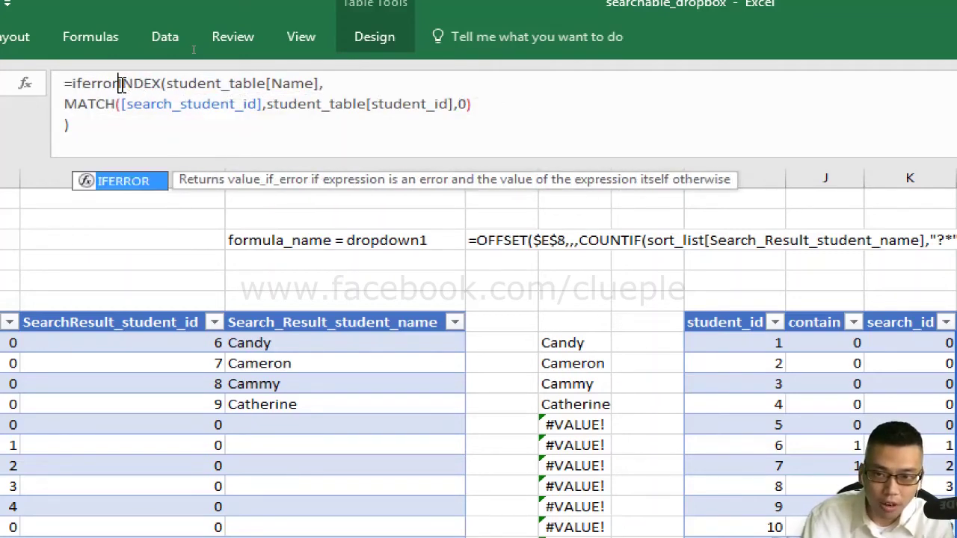
text(()
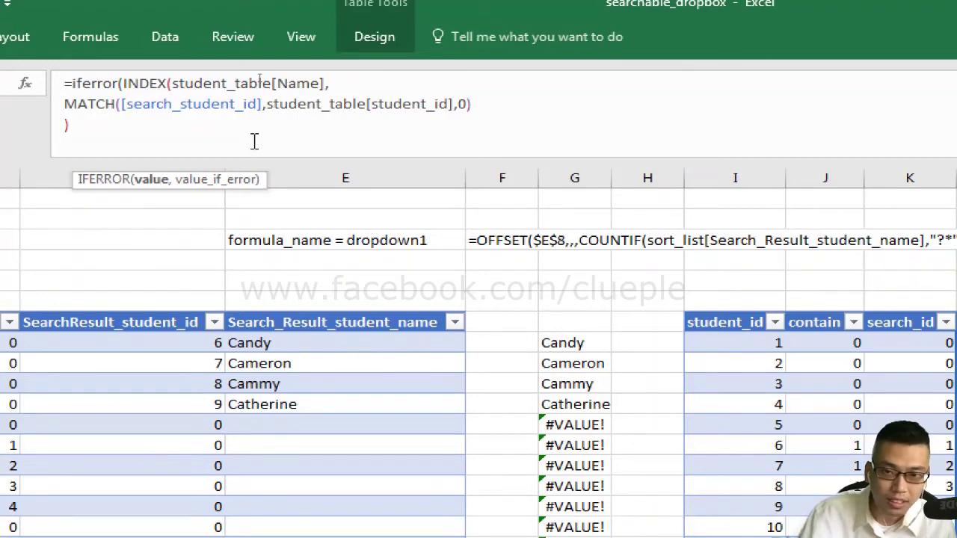
key(alt+Return)
- Add an empty string "" as IFERROR's value_if_error, close the function and enter the M8 formula
key(ctrl+End)
text(,)
key(shift+Up)
key(shift+Up)
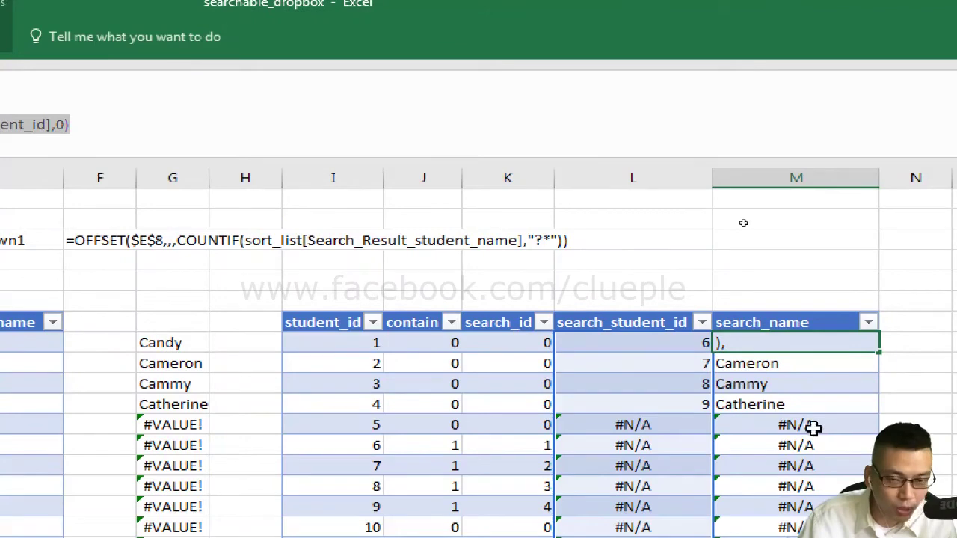
click(305, 146)
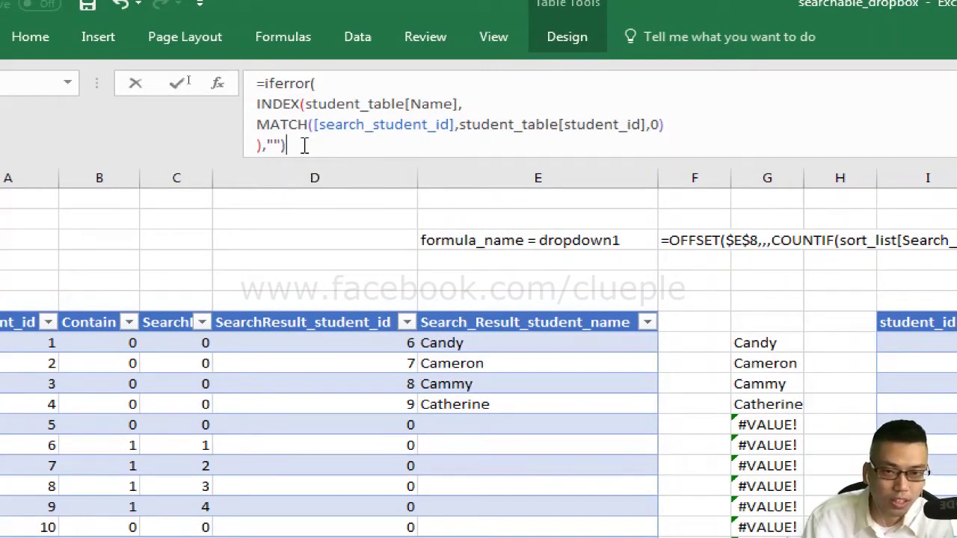
key(Return)
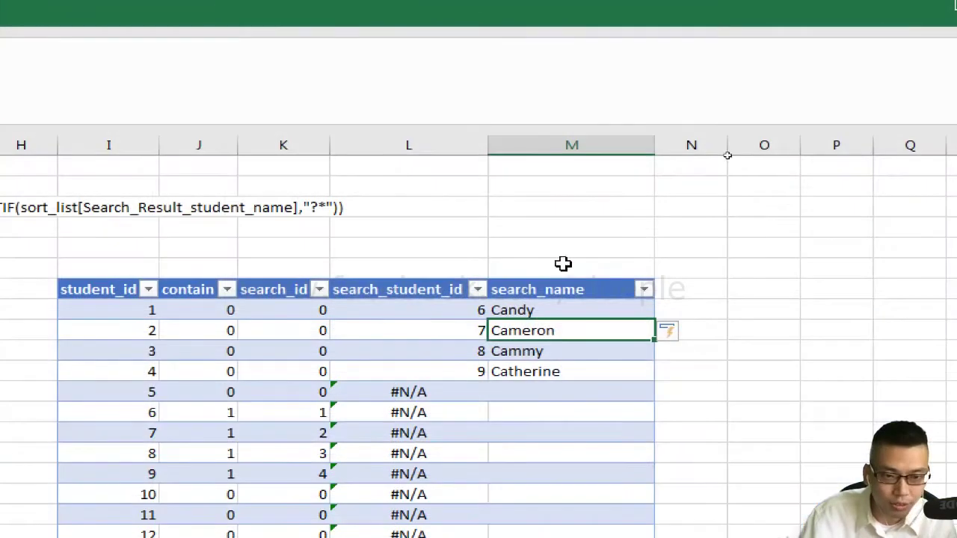
- Begin an OFFSET formula in cell O8, beside the sort_list_2 table
click(560, 254)
key(Down)
key(Down)
key(Down)
key(Down)
key(Down)
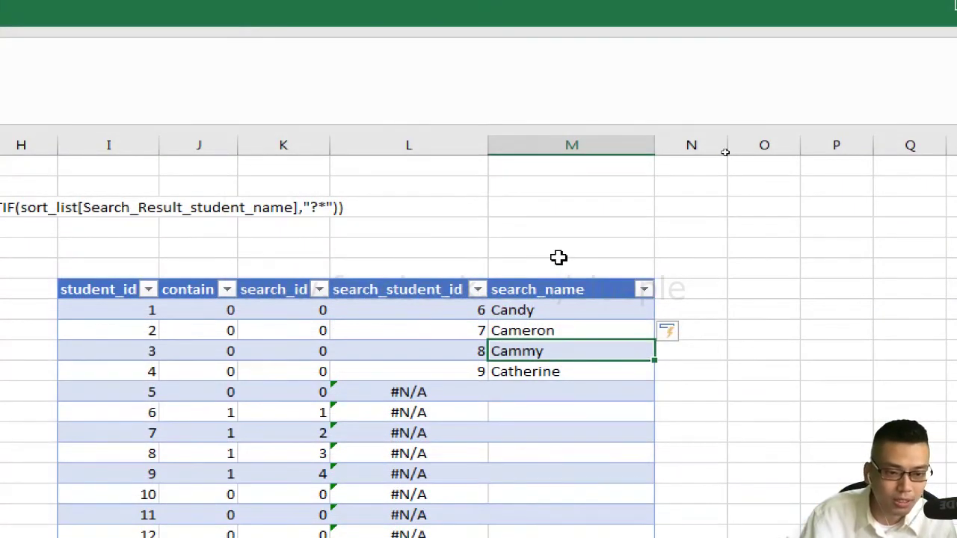
key(Up)
key(Up)
key(Right)
key(Right)
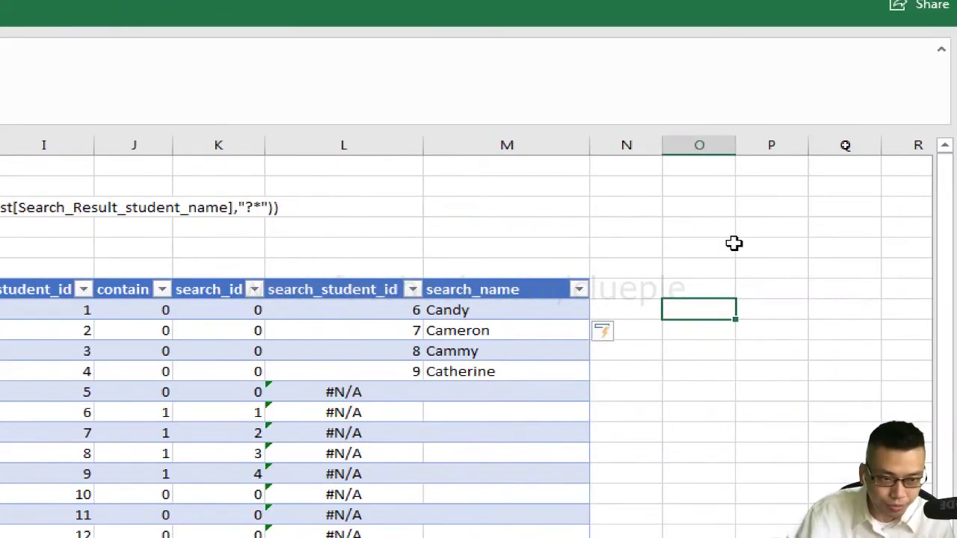
text(=offs)
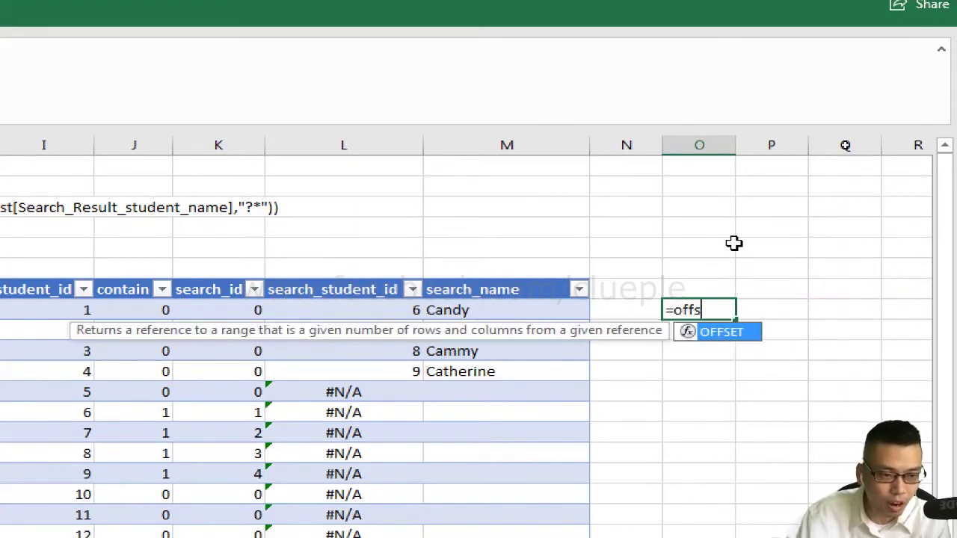
text(et()
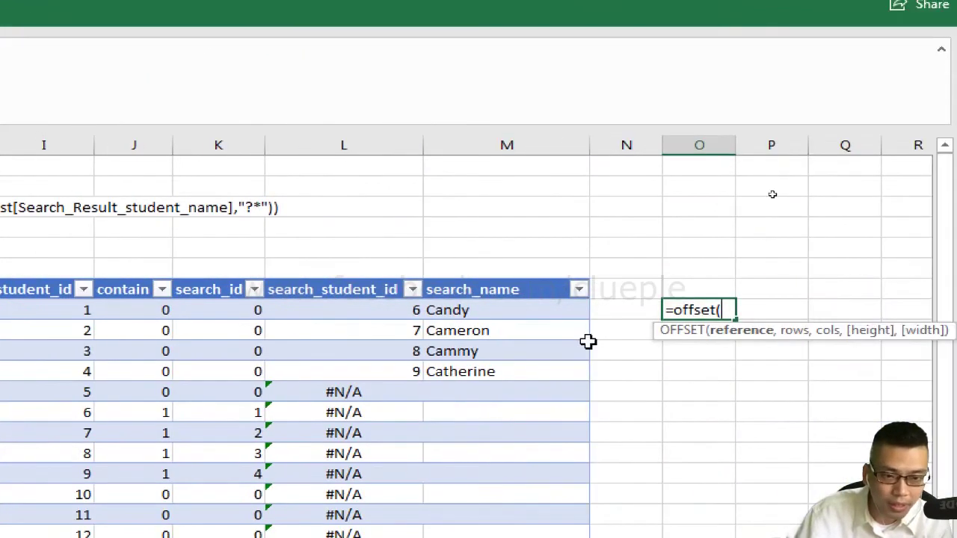
click(549, 312)
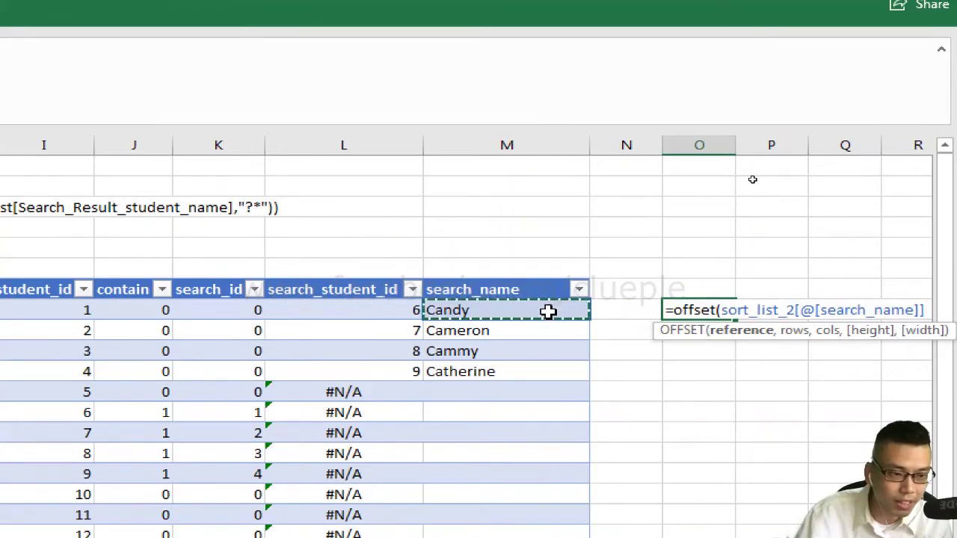
key(BackSpace)
key(BackSpace)
key(BackSpace)
key(BackSpace)
key(BackSpace)
key(BackSpace)
key(BackSpace)
key(BackSpace)
key(BackSpace)
key(BackSpace)
key(BackSpace)
key(BackSpace)
key(BackSpace)
key(BackSpace)
key(BackSpace)
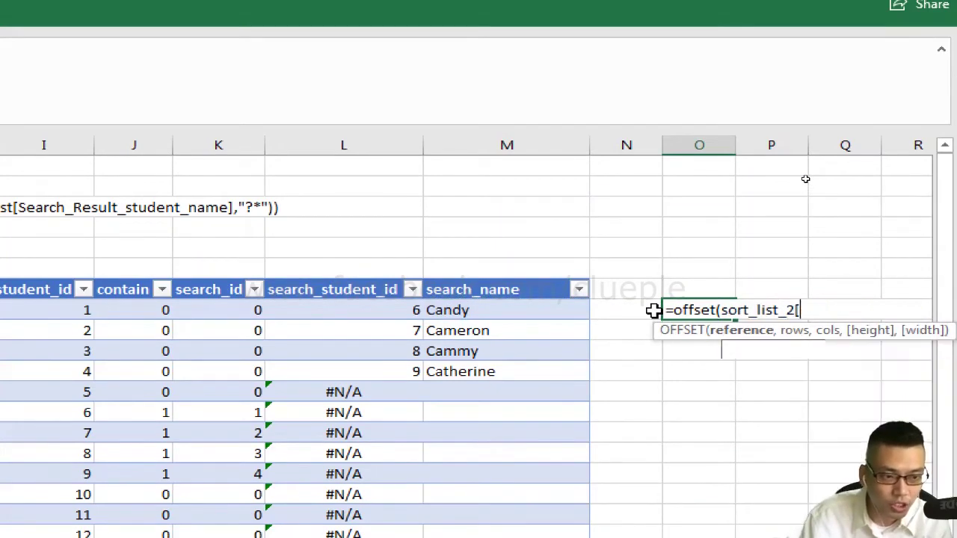
key(BackSpace)
key(BackSpace)
key(BackSpace)
key(BackSpace)
key(BackSpace)
key(BackSpace)
key(BackSpace)
key(BackSpace)
key(BackSpace)
key(BackSpace)
key(BackSpace)
key(BackSpace)
- Use $M$8 as the OFFSET reference and leave the rows and cols arguments empty
text(m8)
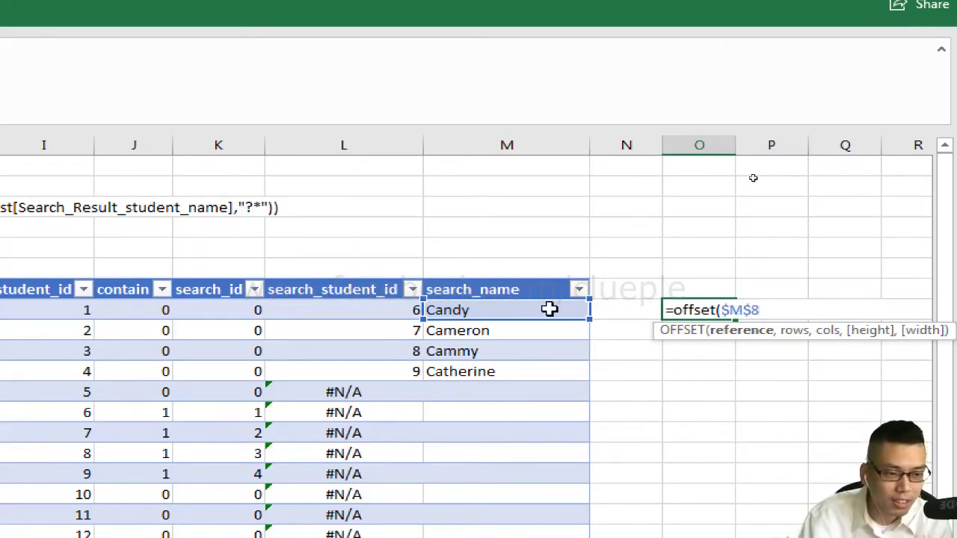
text(,,)
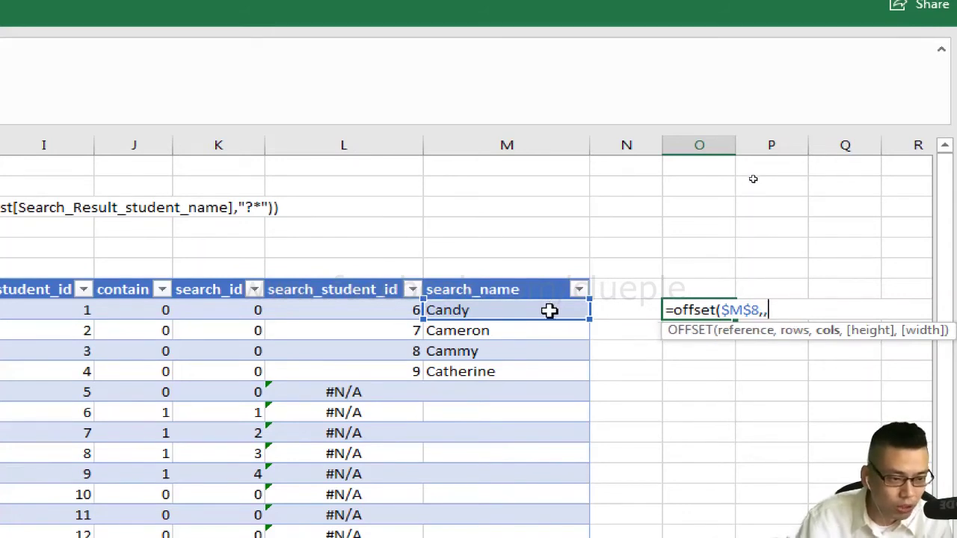
text(,)
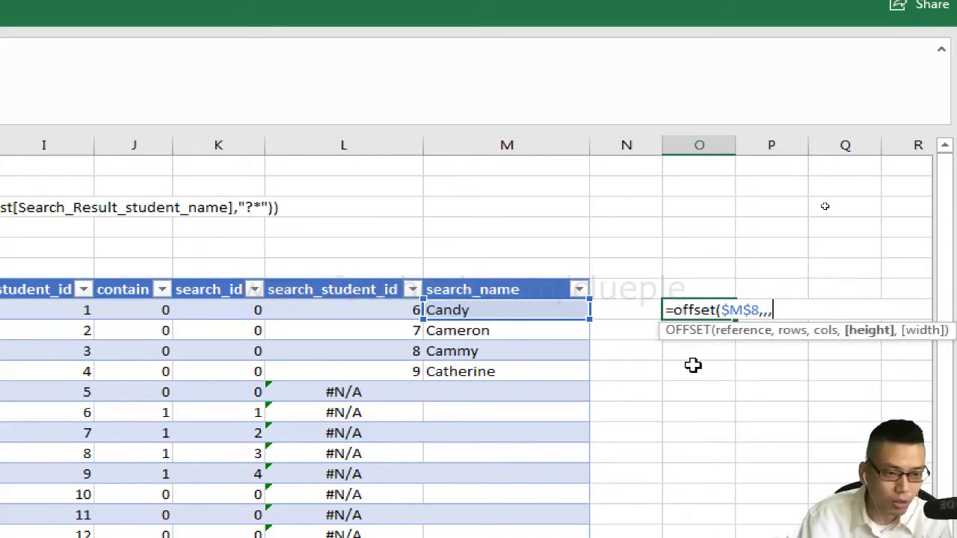
- Start a COUNTIF as the OFFSET height with sort_list_2[[search_name]] as its range, without the @
text(countif()
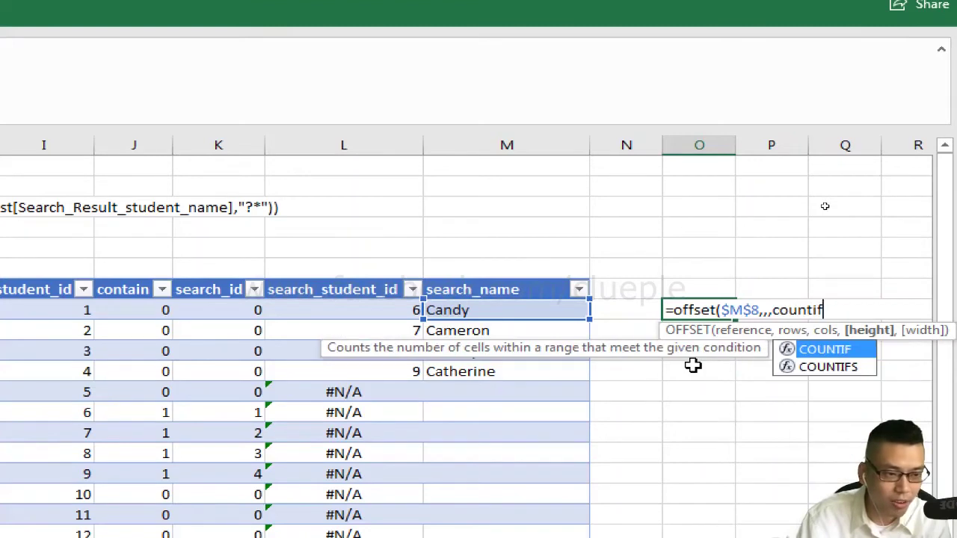
click(512, 305)
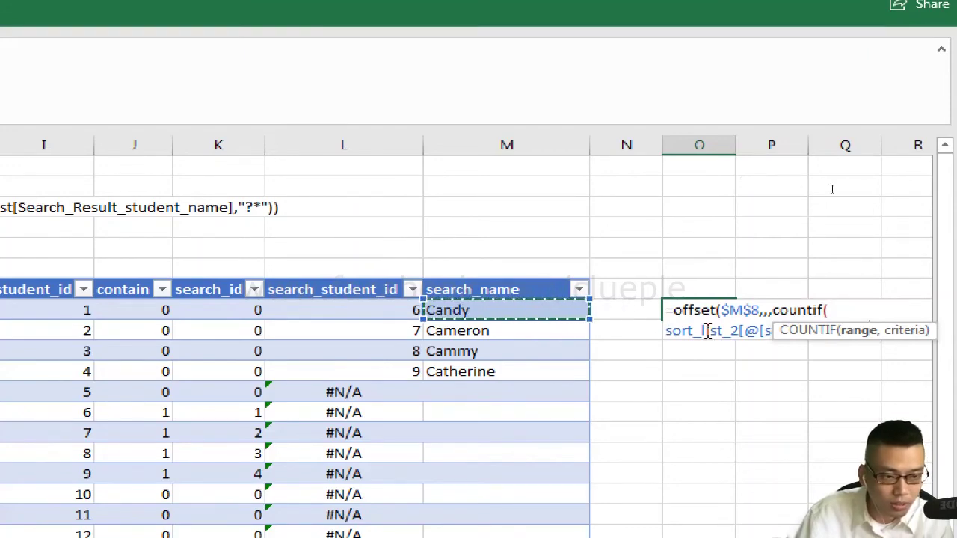
click(755, 335)
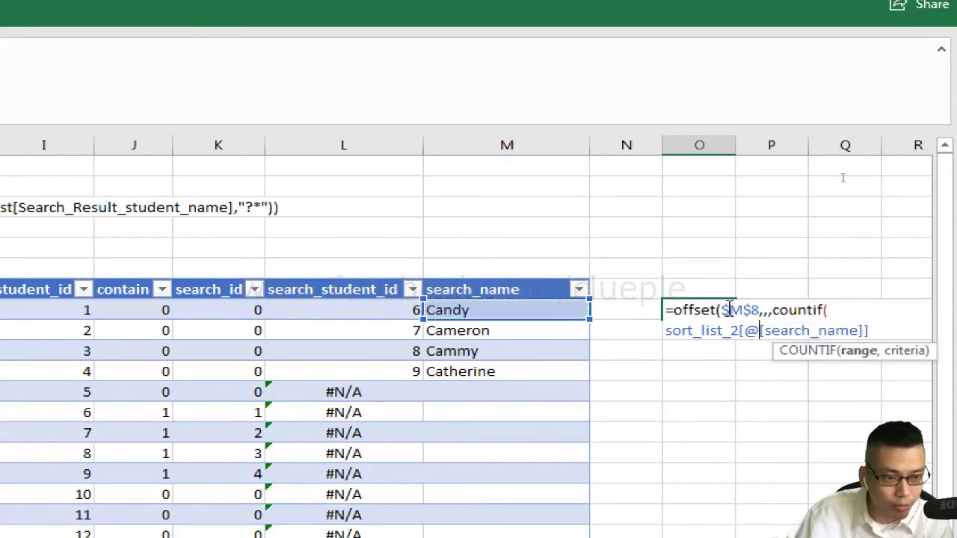
key(BackSpace)
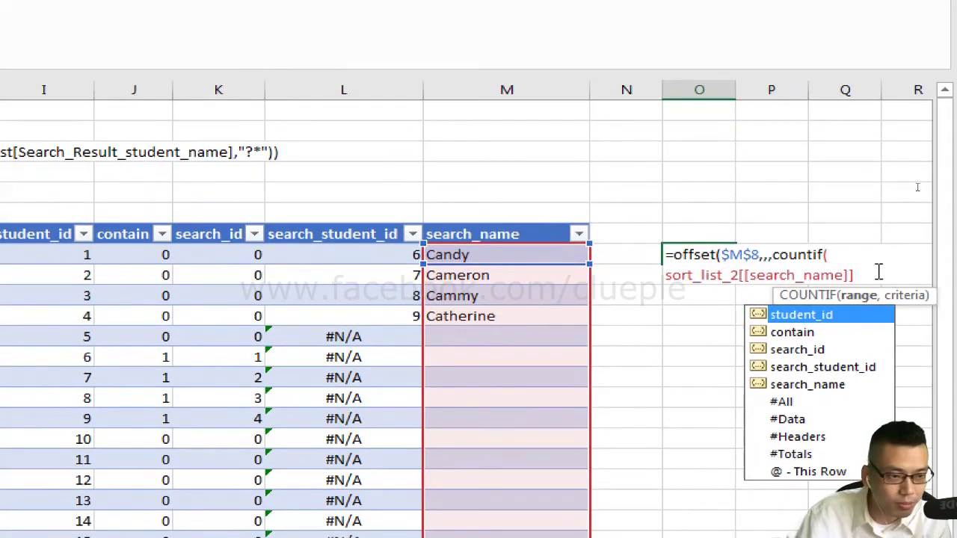
click(878, 273)
text(,)
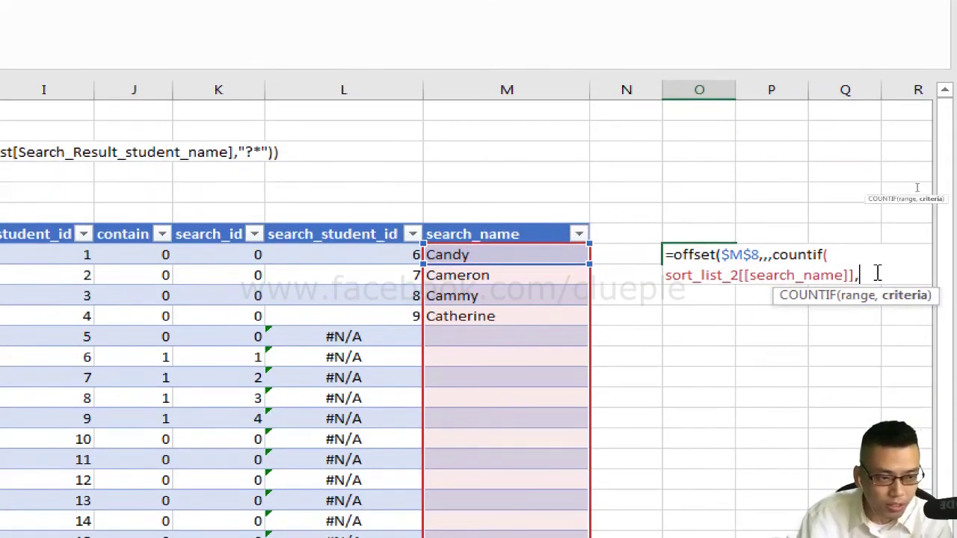
- Set the COUNTIF criteria to "?*", close both functions, enter the O8 formula and fill it down to O16
text("?*")
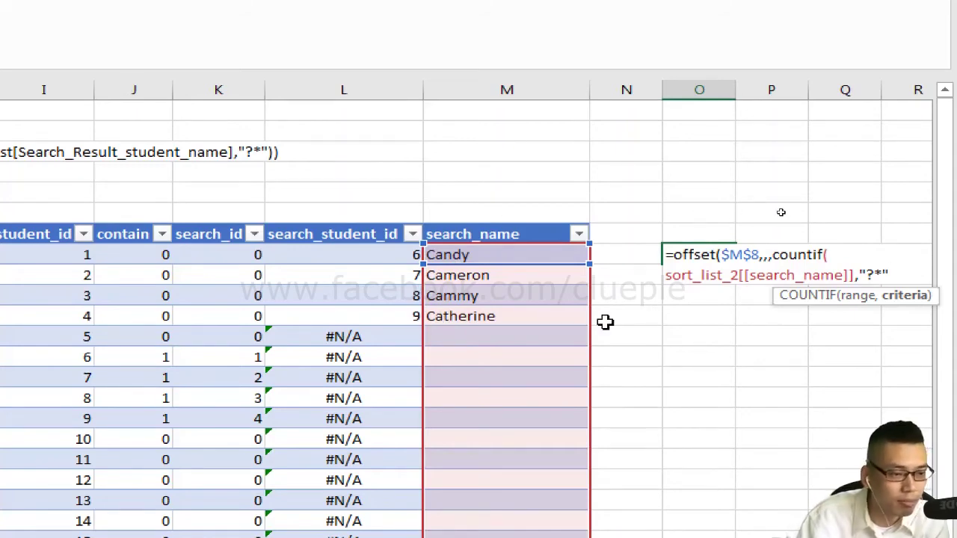
text())
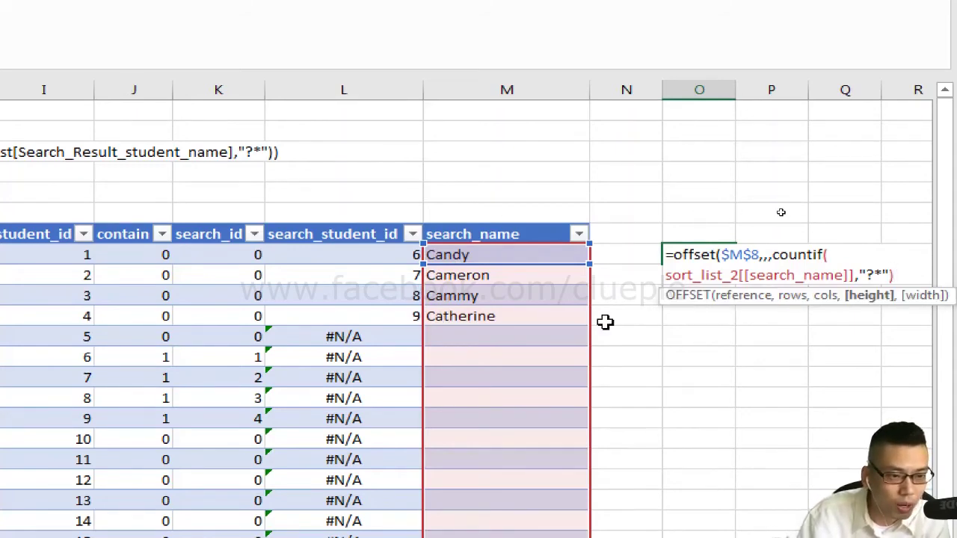
text())
key(Return)
key(Up)
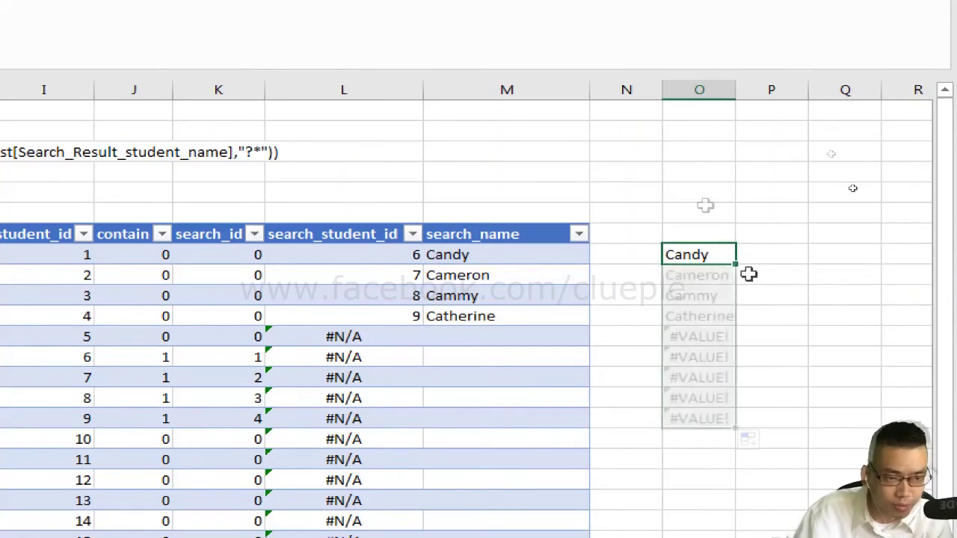
- Clear the copied formulas in O9:O16, keeping only the OFFSET formula in O8
click(703, 234)
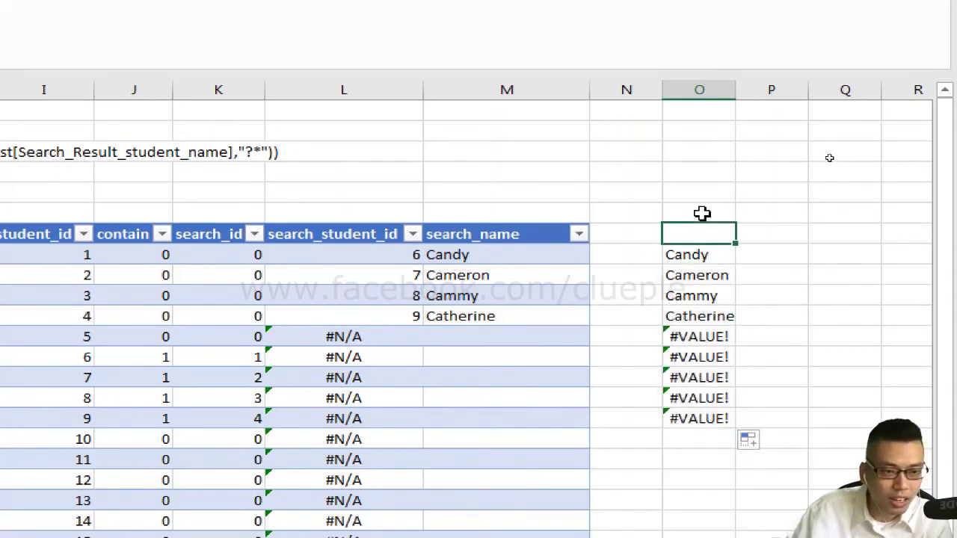
key(Down)
key(Down)
key(shift+Down)
key(ctrl+shift+Down)
key(Delete)
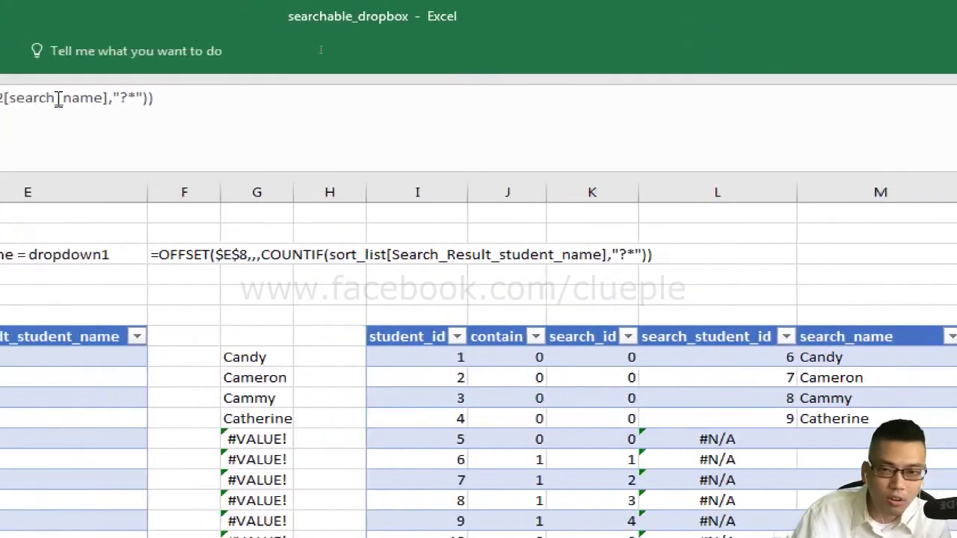
- Copy the full text of the OFFSET formula in O8, leave the cell and select M4
click(171, 100)
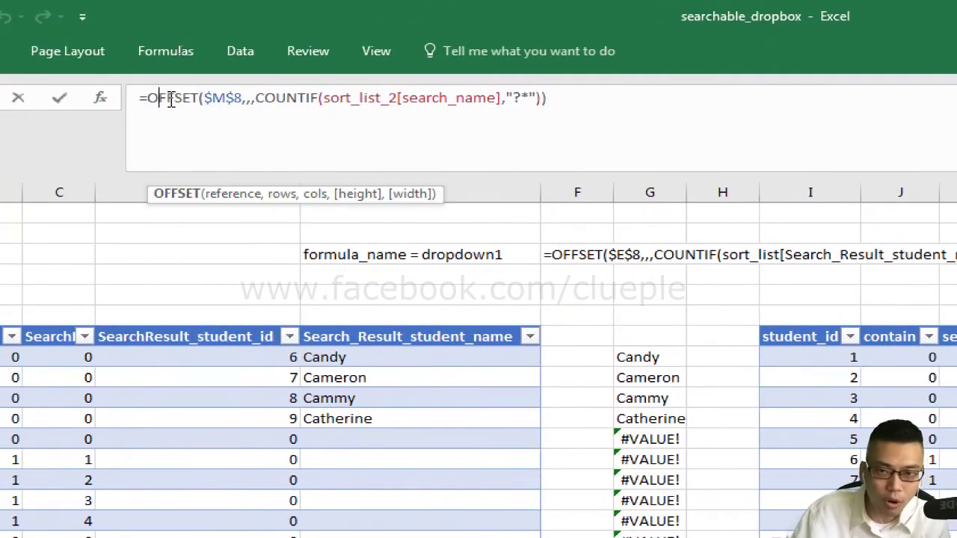
key(ctrl+a)
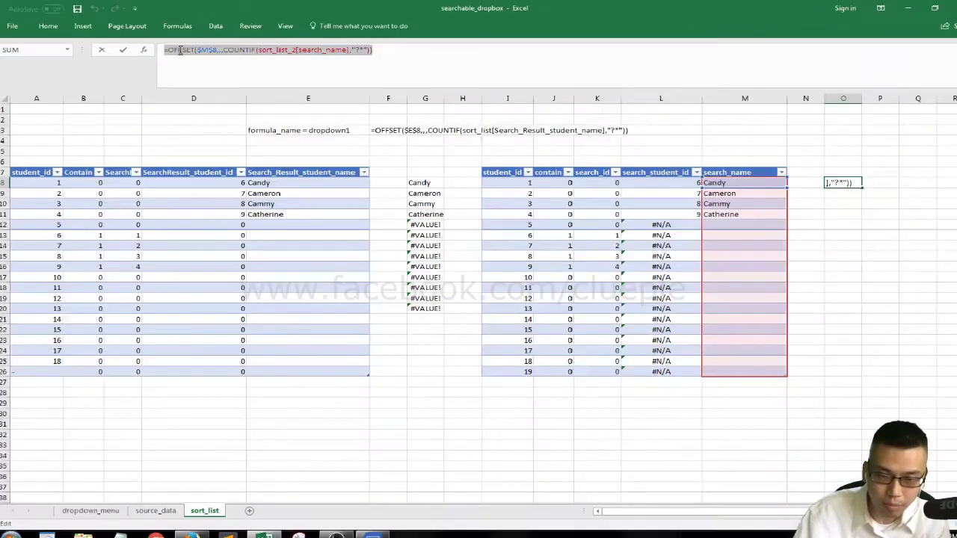
key(Escape)
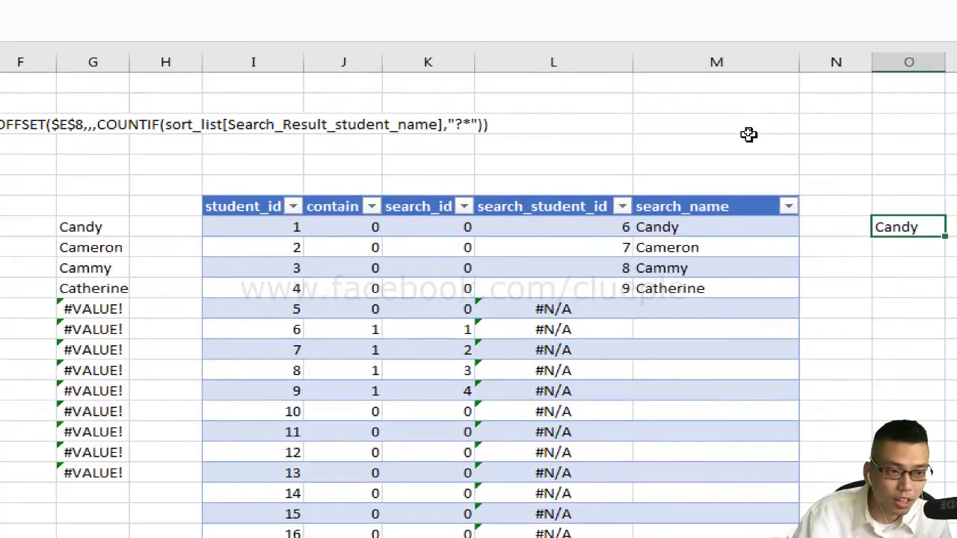
click(703, 139)
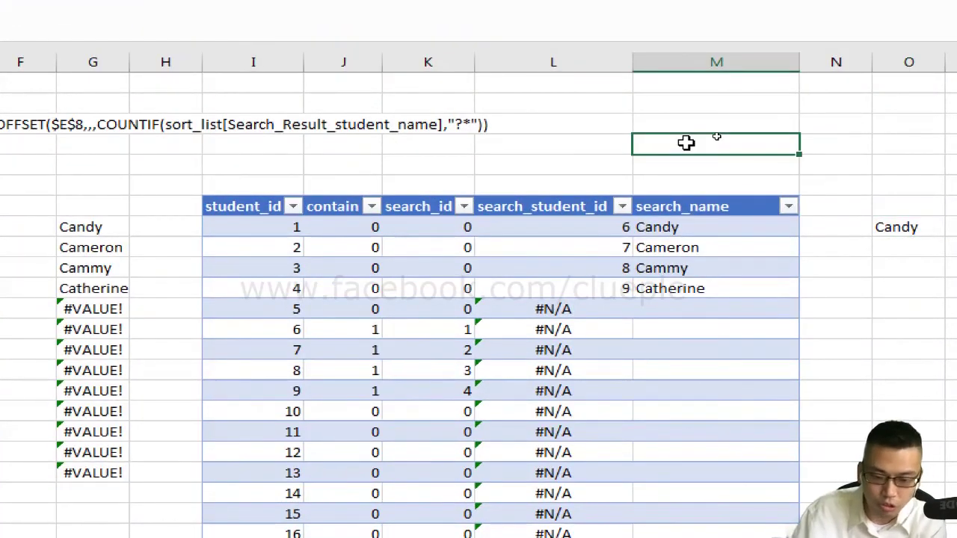
- Open the Name Manager and view the definition of the existing name dropdown1
key(ctrl+F3)
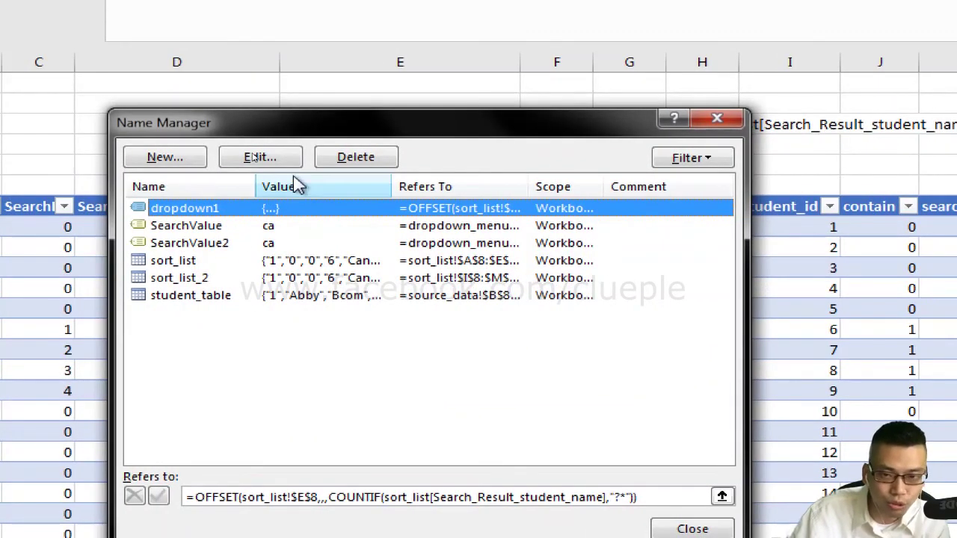
click(268, 160)
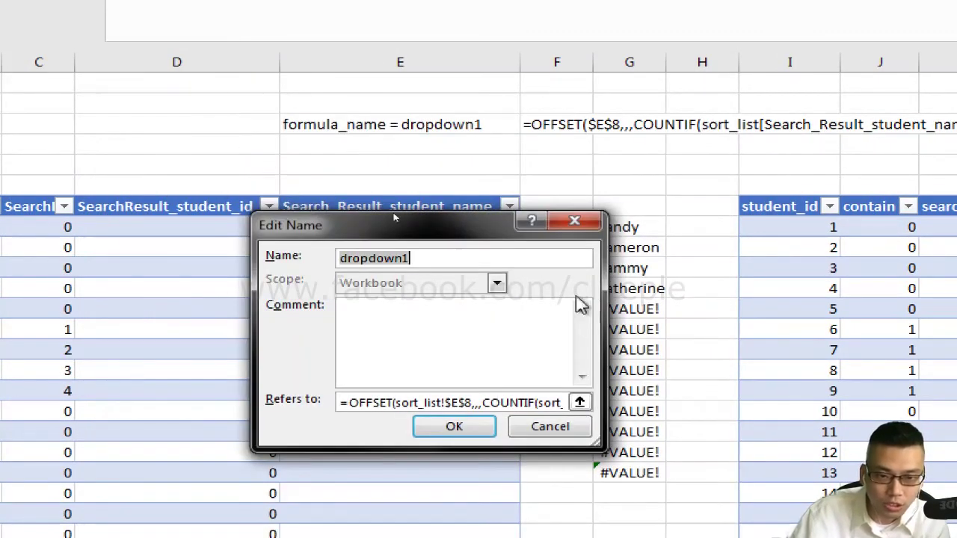
click(561, 427)
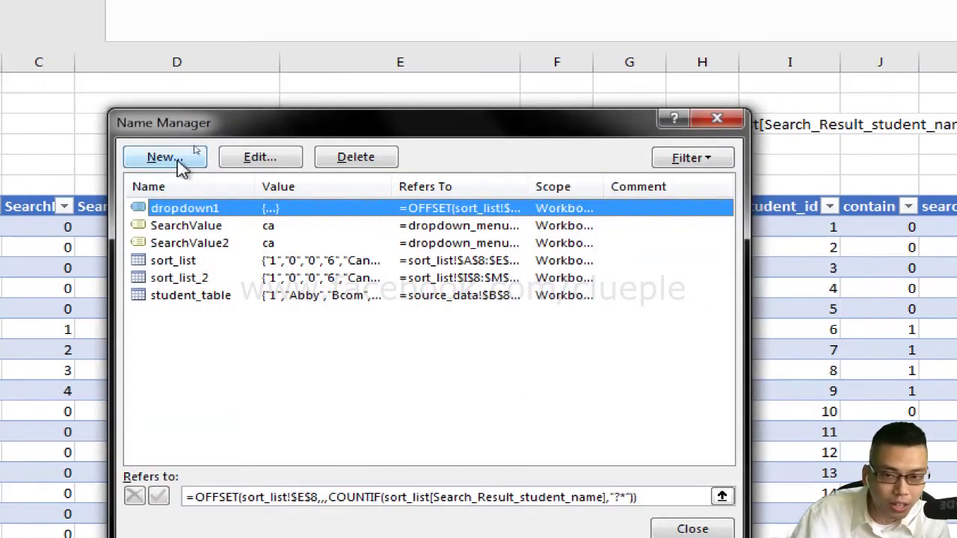
- Define a workbook-scoped name dropdown2 that refers to =OFFSET($M$8,,,COUNTIF(sort_list_2[search_name],"?*")) and close the Name Manager
click(177, 160)
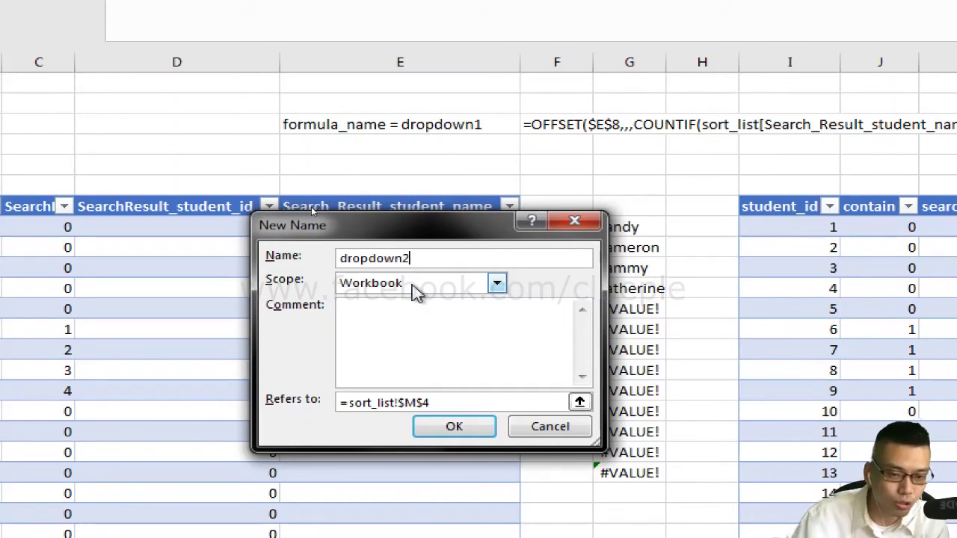
text(dropdown2)
drag(449, 400, 334, 390)
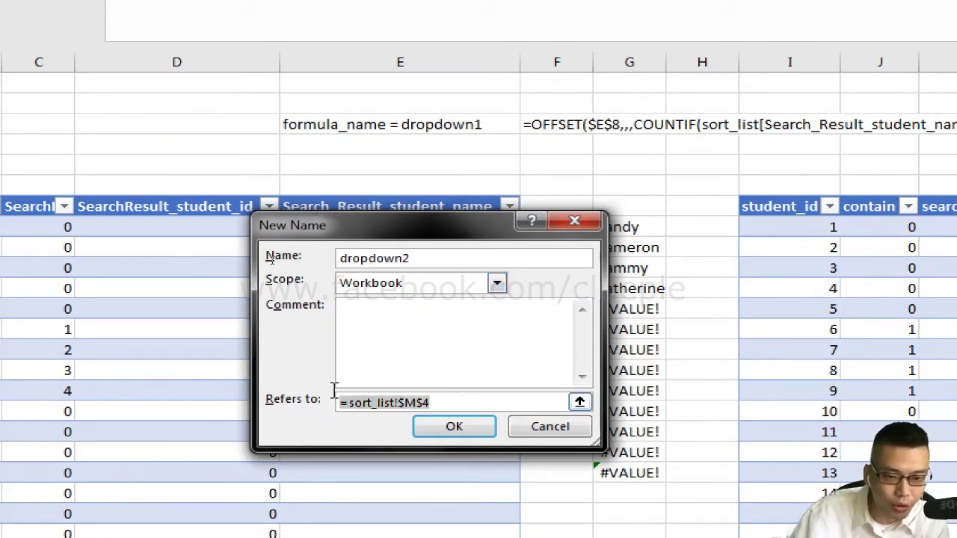
key(ctrl+v)
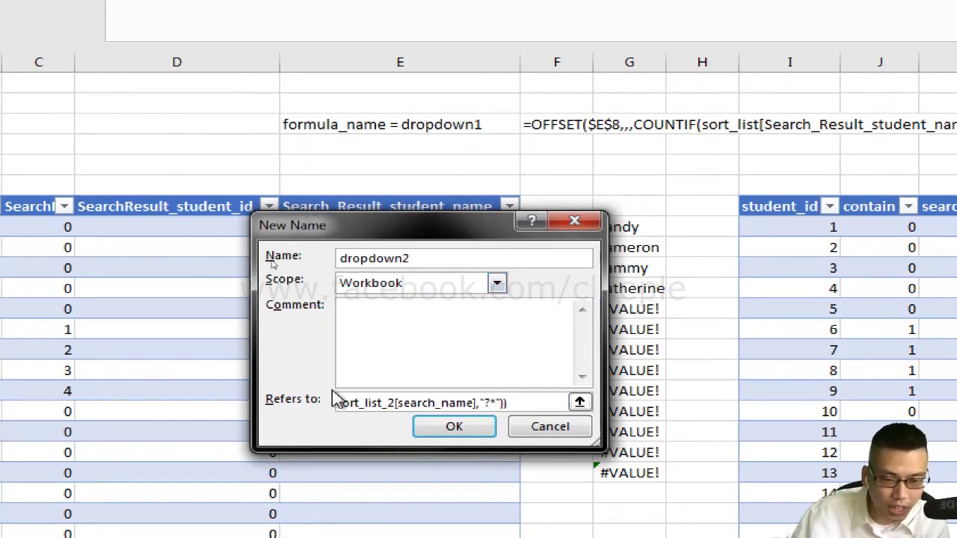
drag(341, 402, 313, 394)
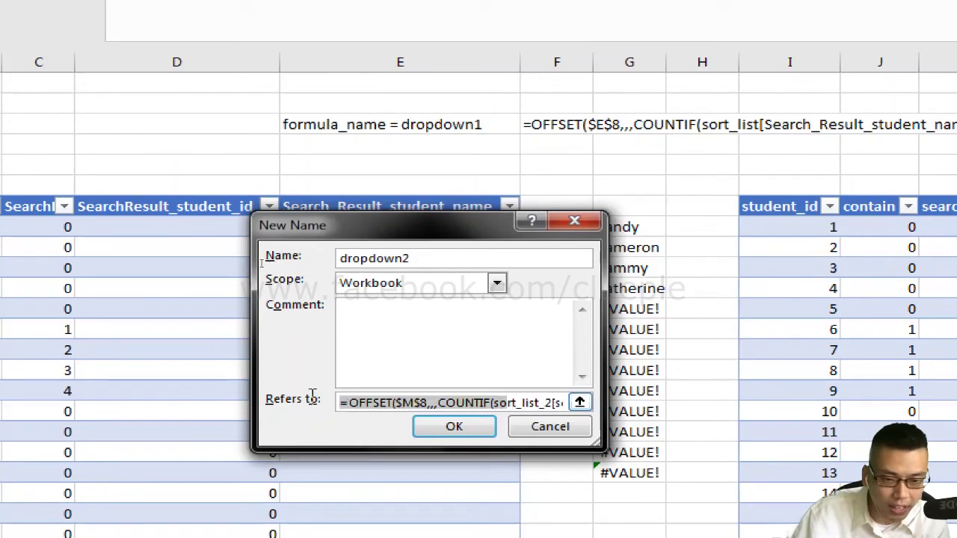
click(372, 402)
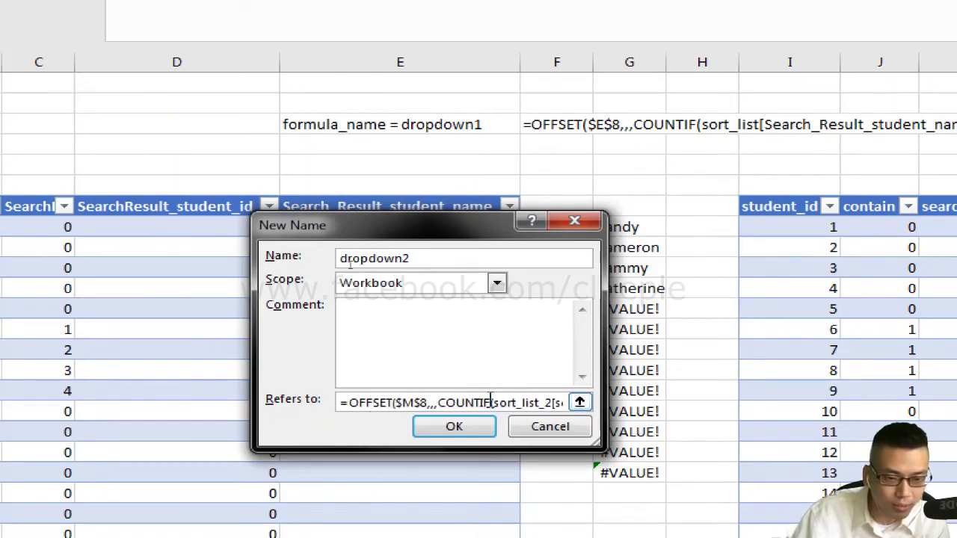
drag(490, 402, 628, 403)
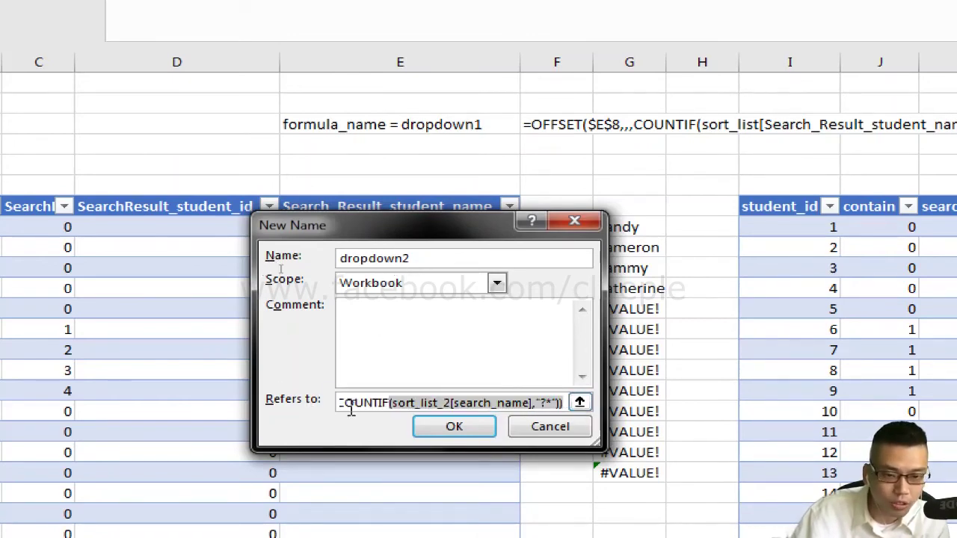
click(456, 426)
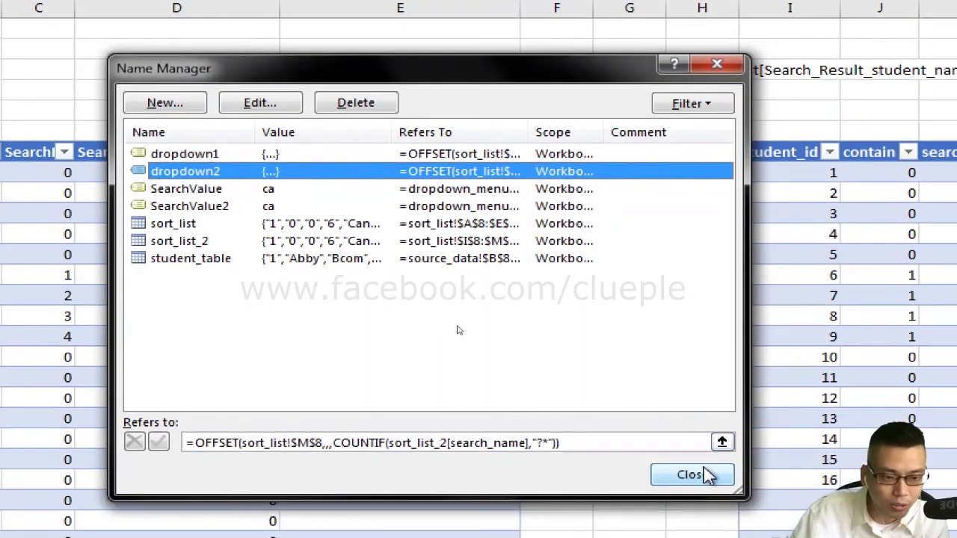
click(702, 524)
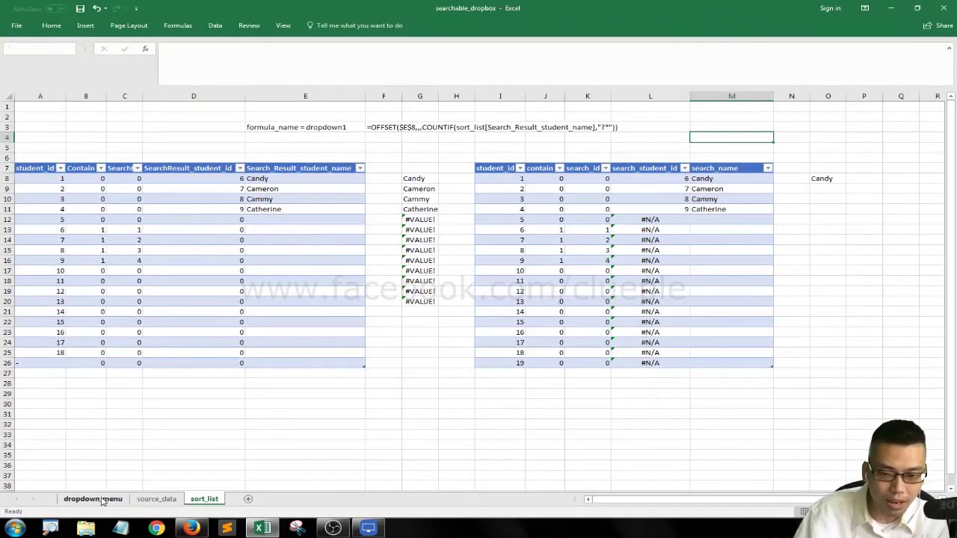
- Start data validation for the SearchValue2 cell G2 on the dropdown_menu sheet and allow a List
click(93, 499)
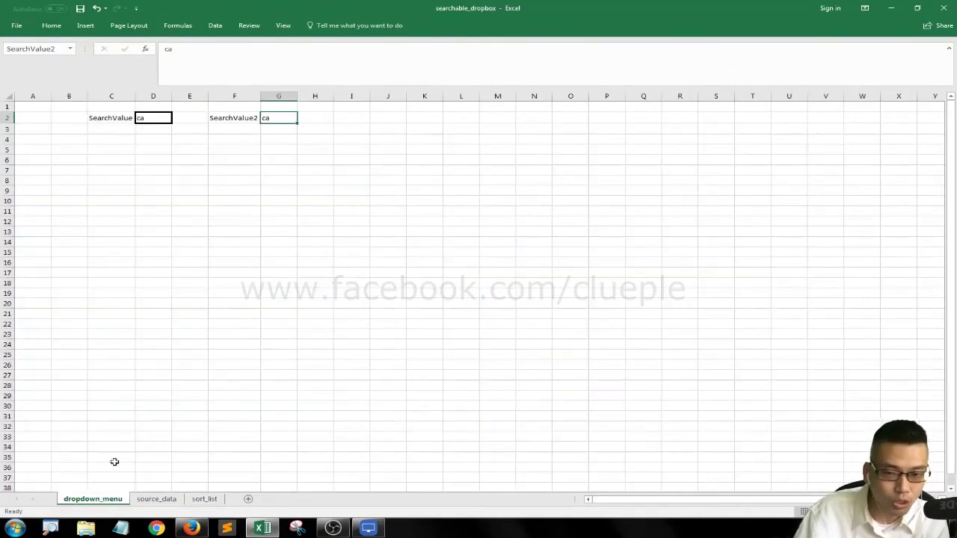
click(337, 116)
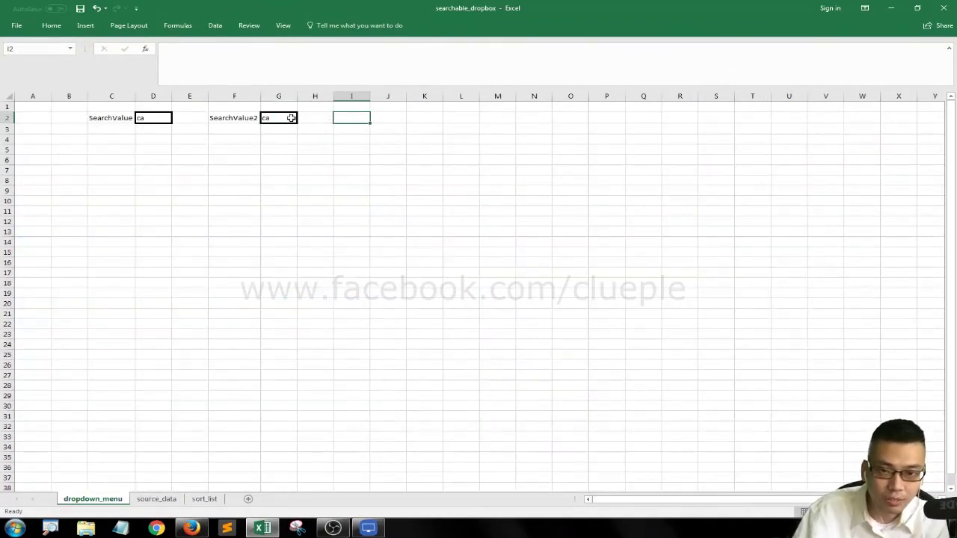
click(307, 129)
click(279, 117)
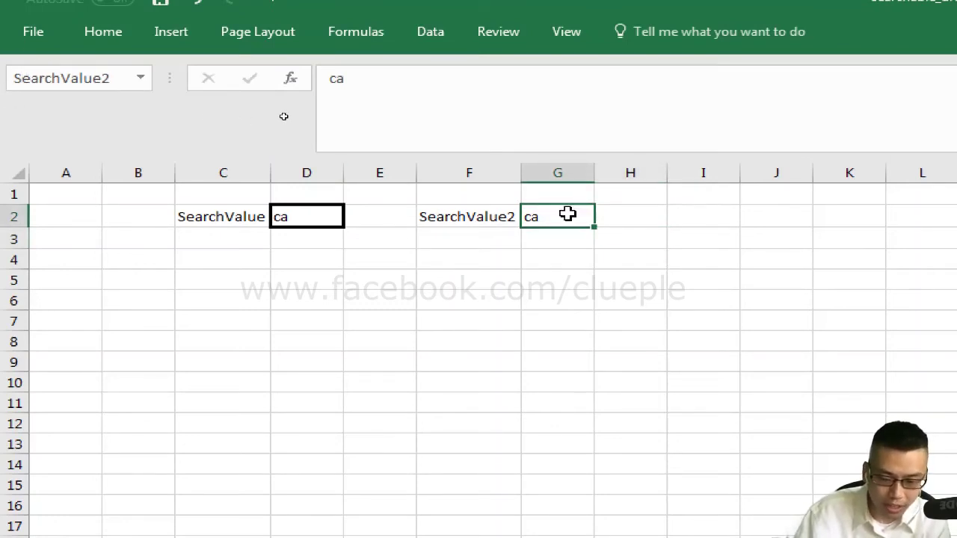
key(alt)
key(d)
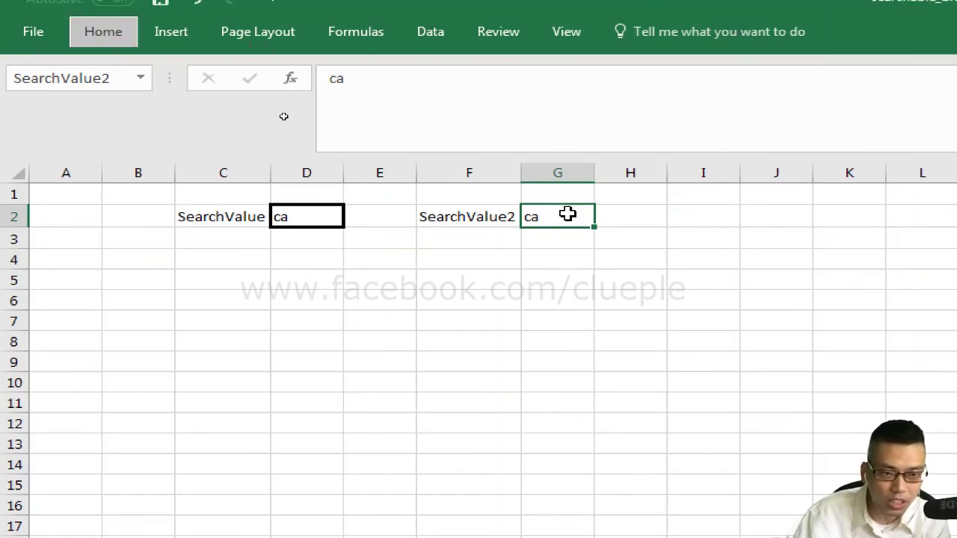
key(l)
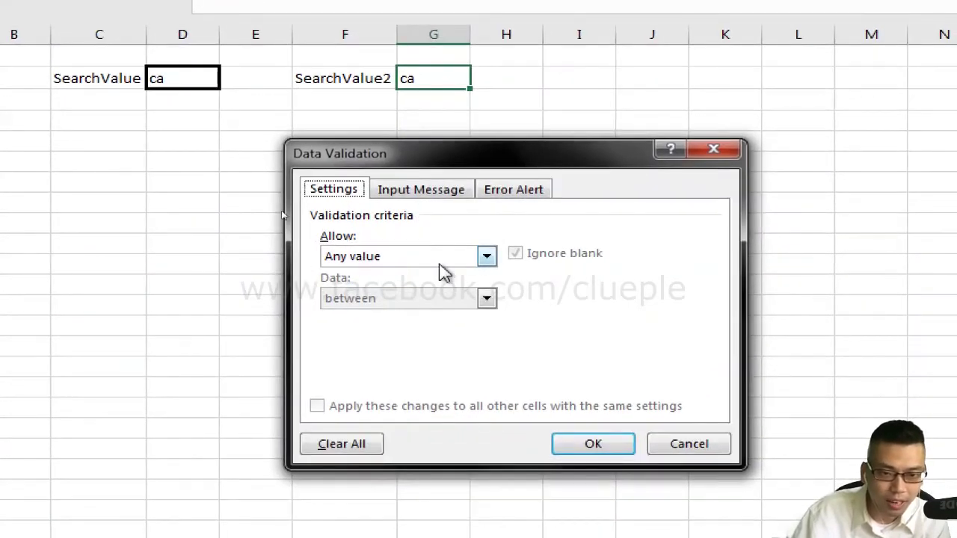
click(551, 396)
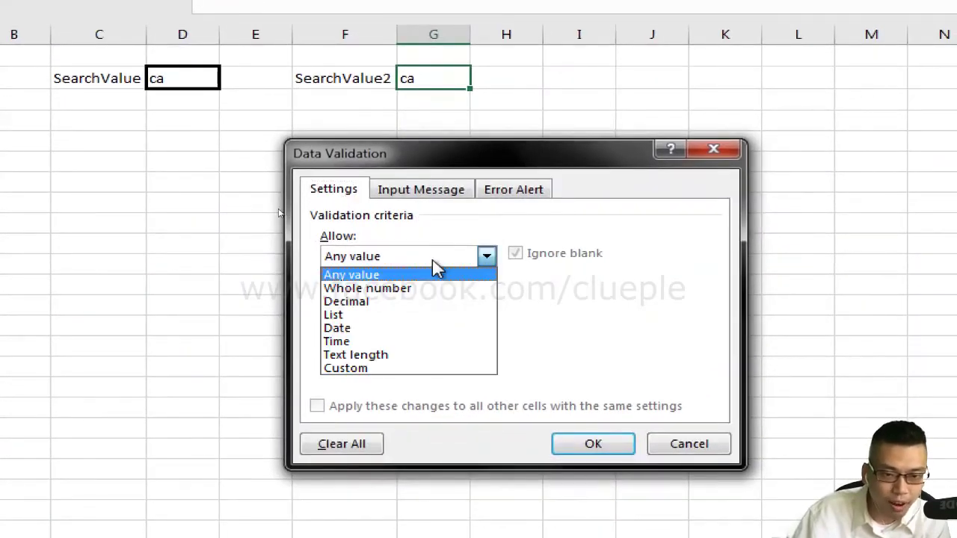
click(338, 314)
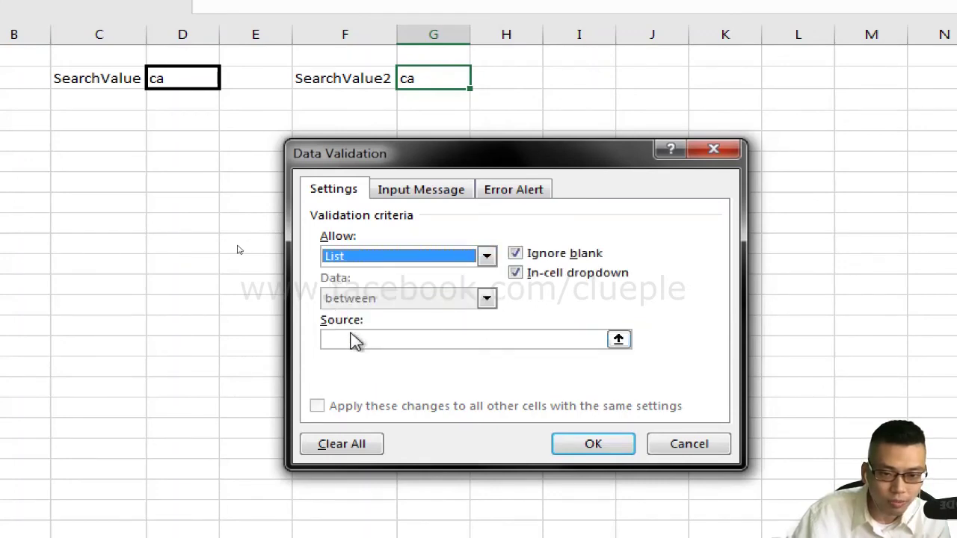
- Use the defined name dropdown2 as the source of the validation list
click(352, 337)
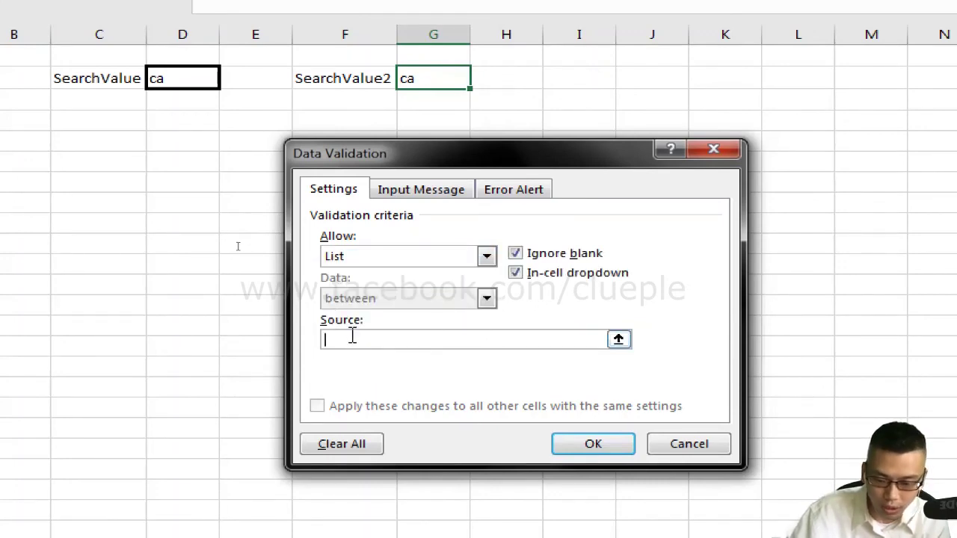
key(F3)
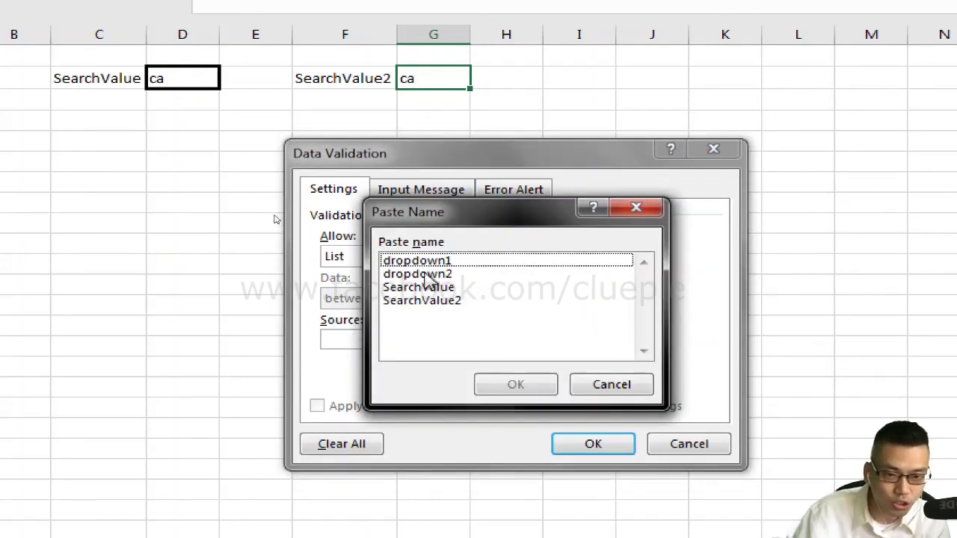
click(419, 274)
click(529, 383)
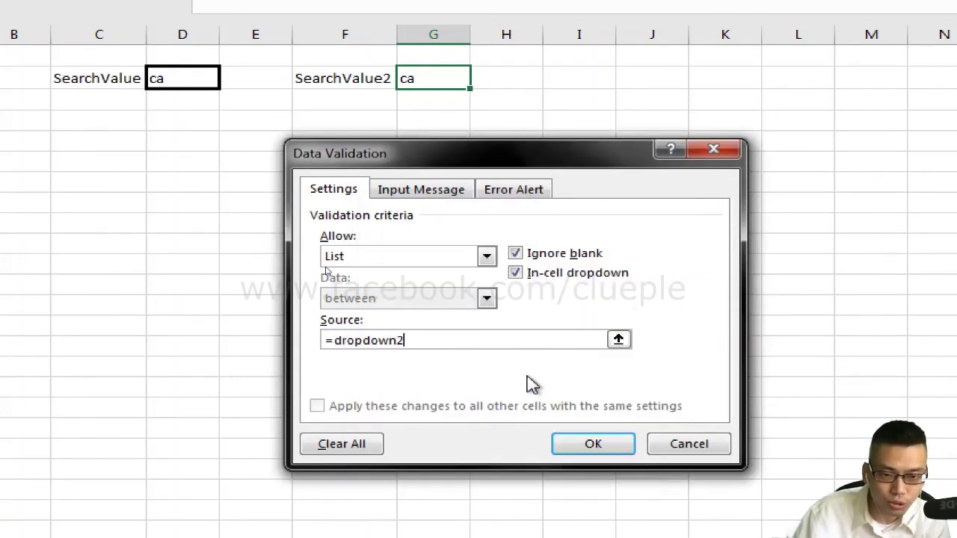
- Turn off the error alert for invalid data and apply the validation to G2
click(509, 196)
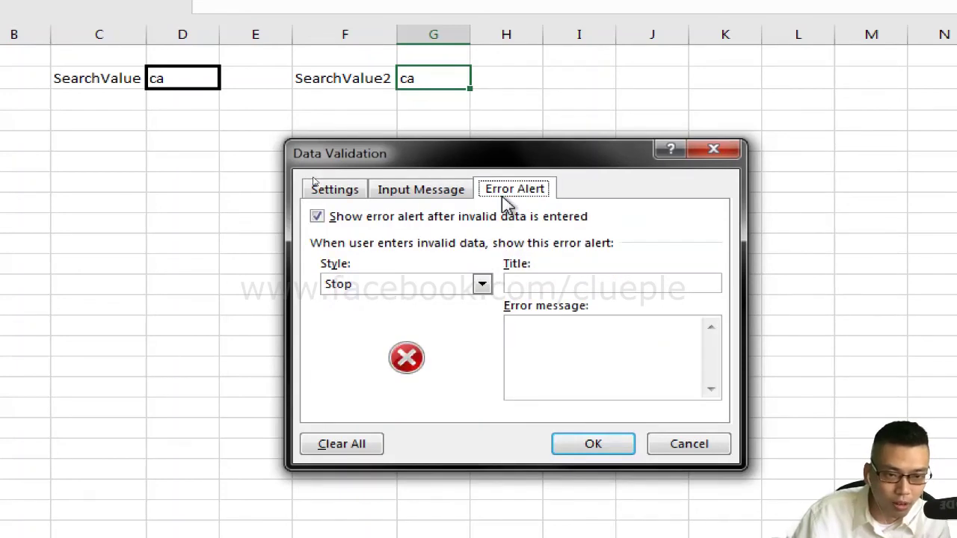
click(332, 218)
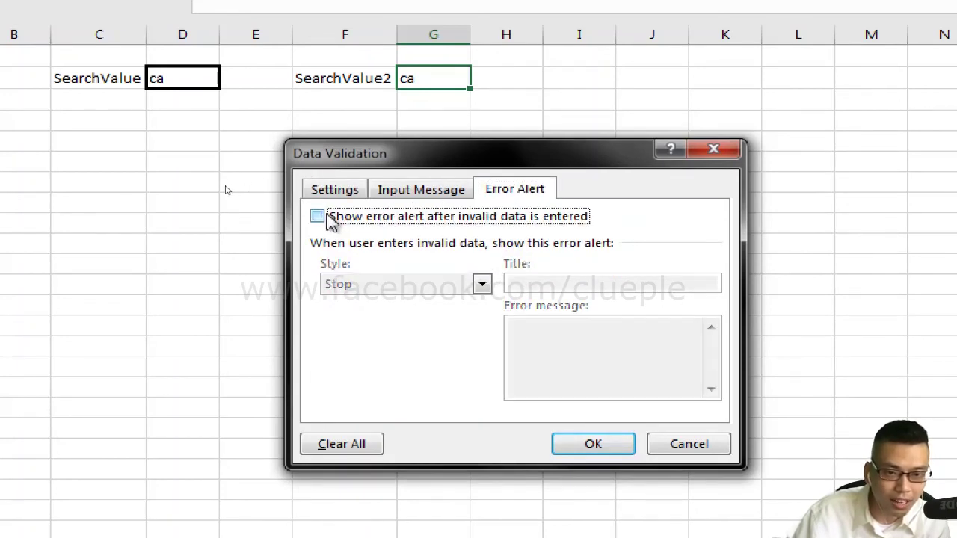
click(593, 443)
- Test the G2 dropdown by viewing its list, replacing the search text with "ar" and viewing the list again
click(480, 79)
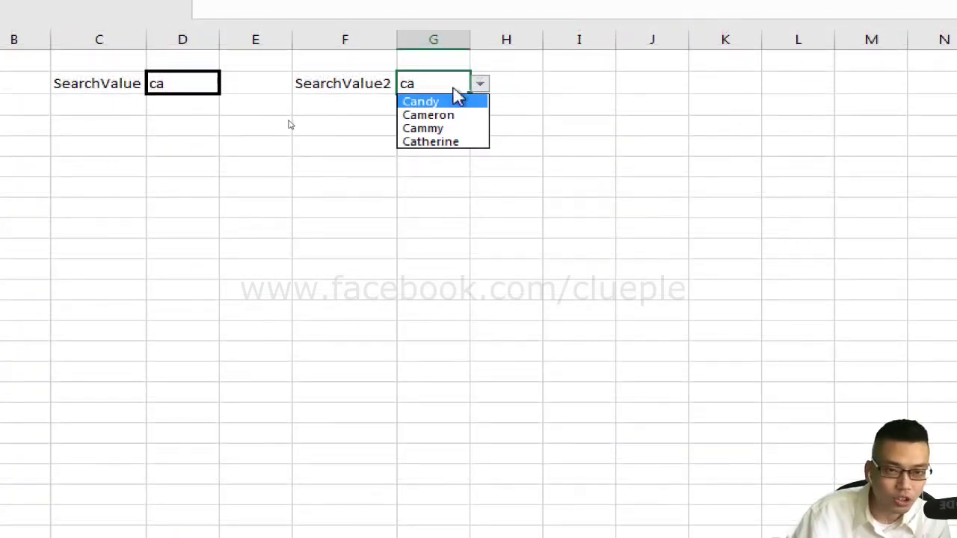
click(454, 80)
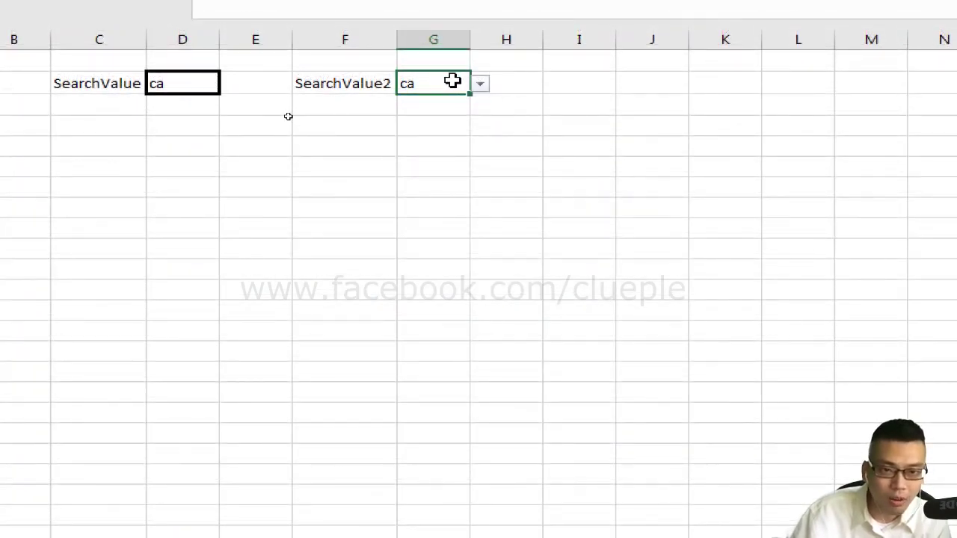
key(BackSpace)
text(ar)
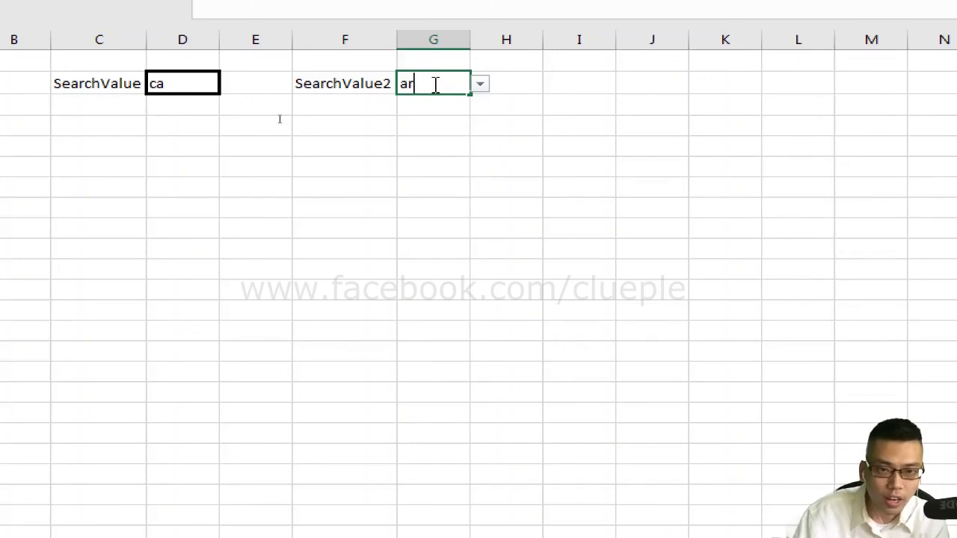
click(480, 85)
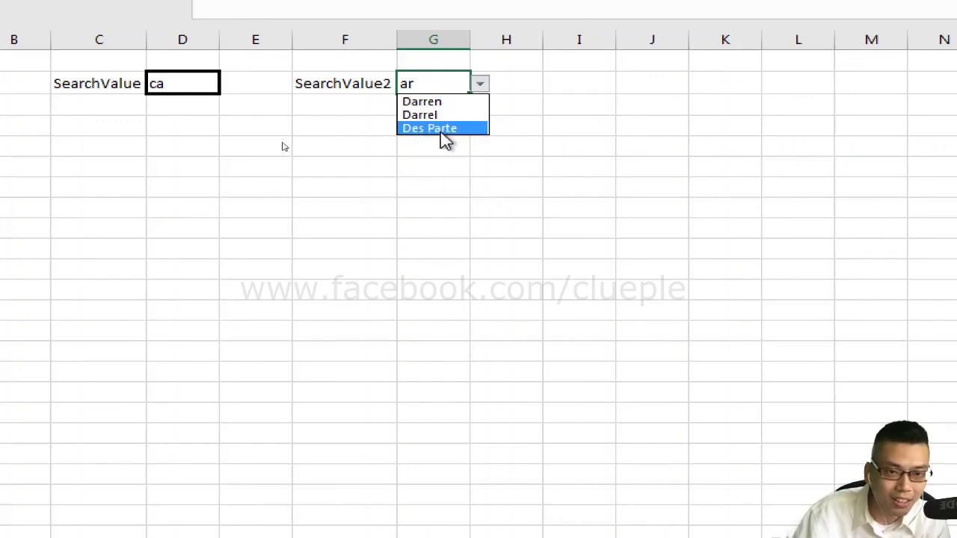
key(Escape)
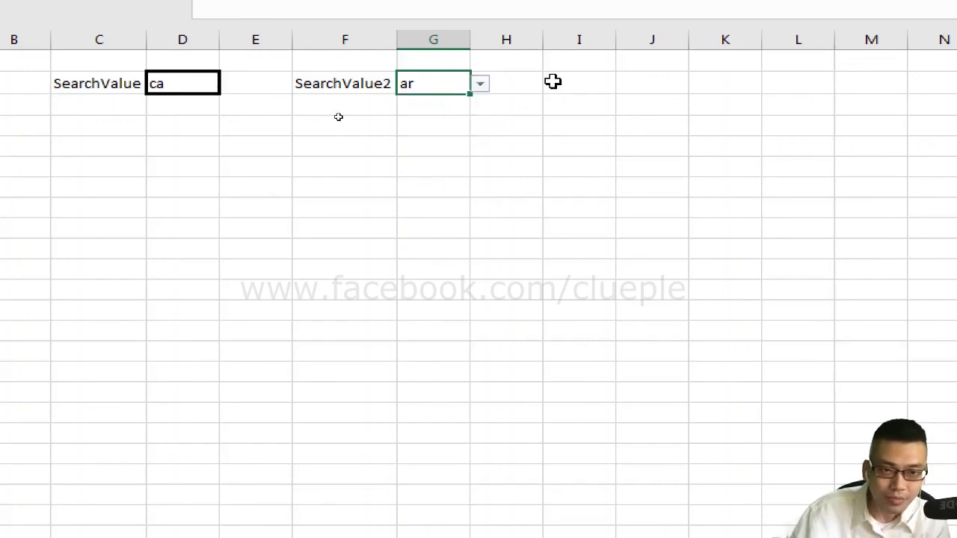
key(alt)
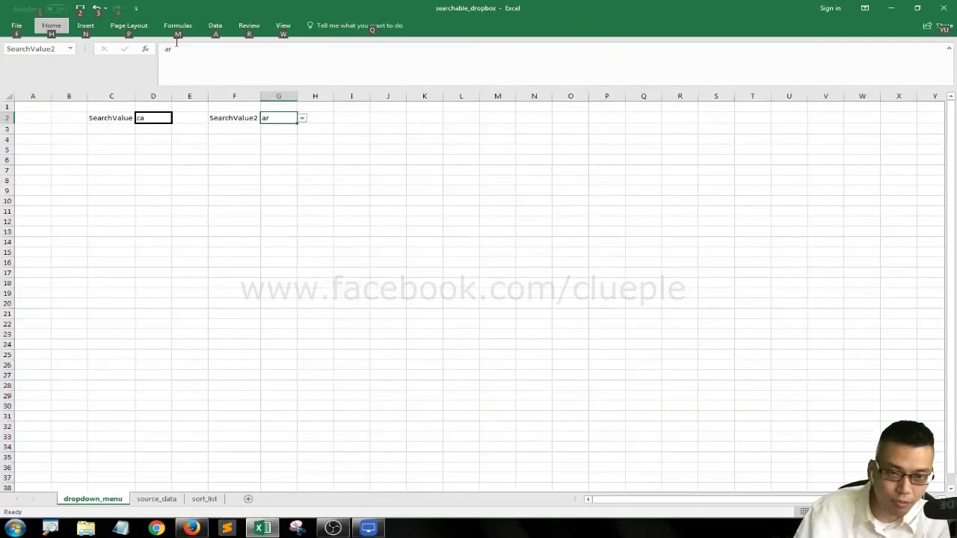